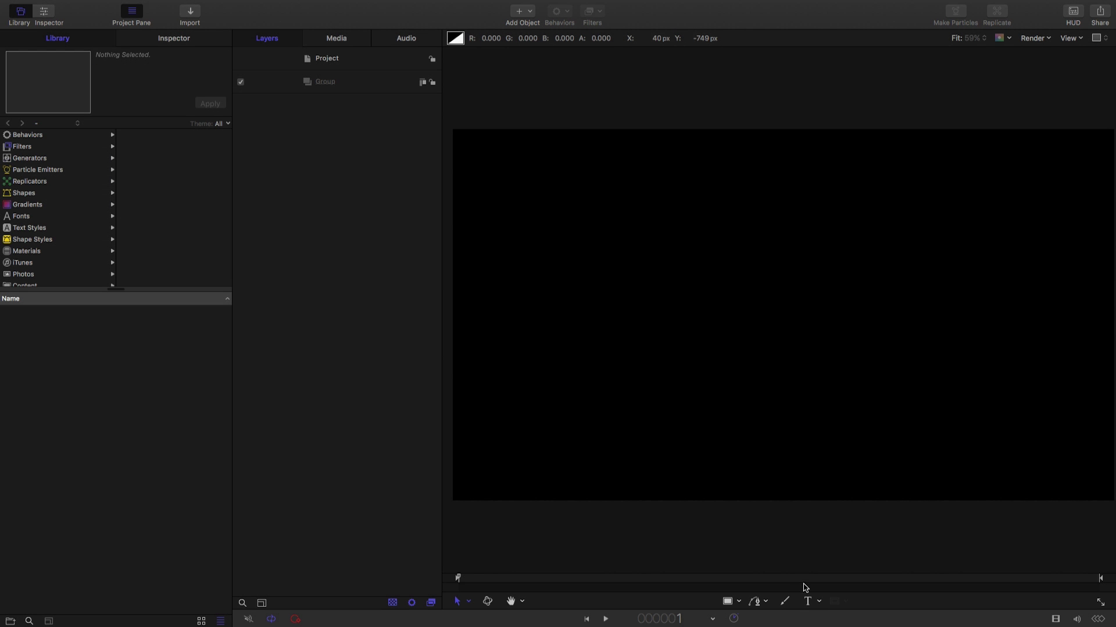
# Add a text layer reading "A" to the canvas and set its font to Menlo
pyautogui.click(808, 602)
pyautogui.click(686, 258)
pyautogui.write('A')
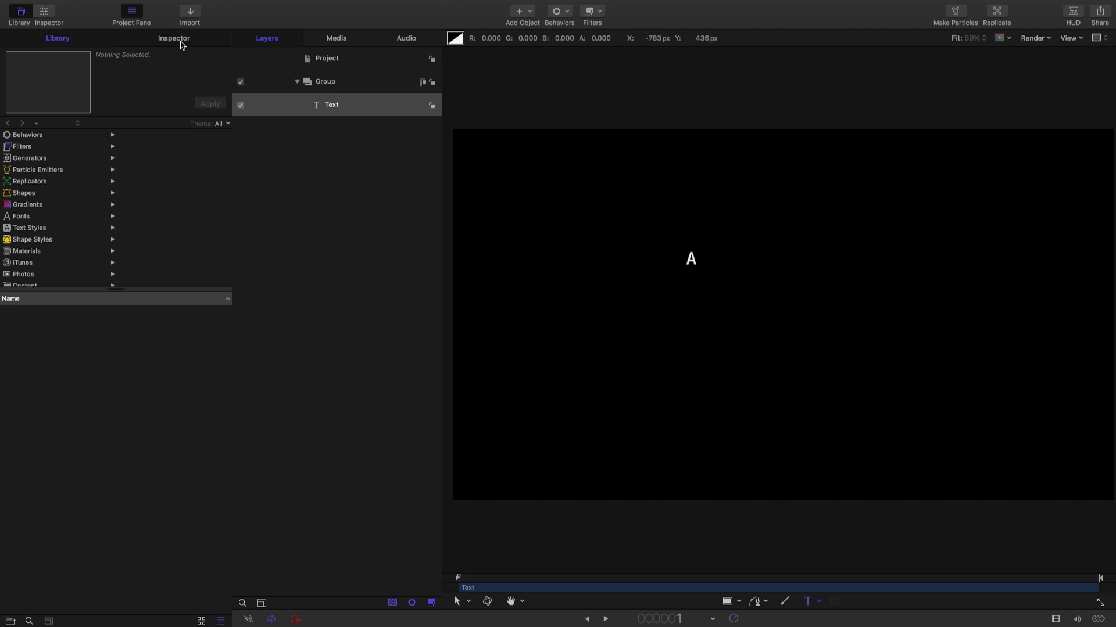
pyautogui.click(174, 38)
pyautogui.click(77, 141)
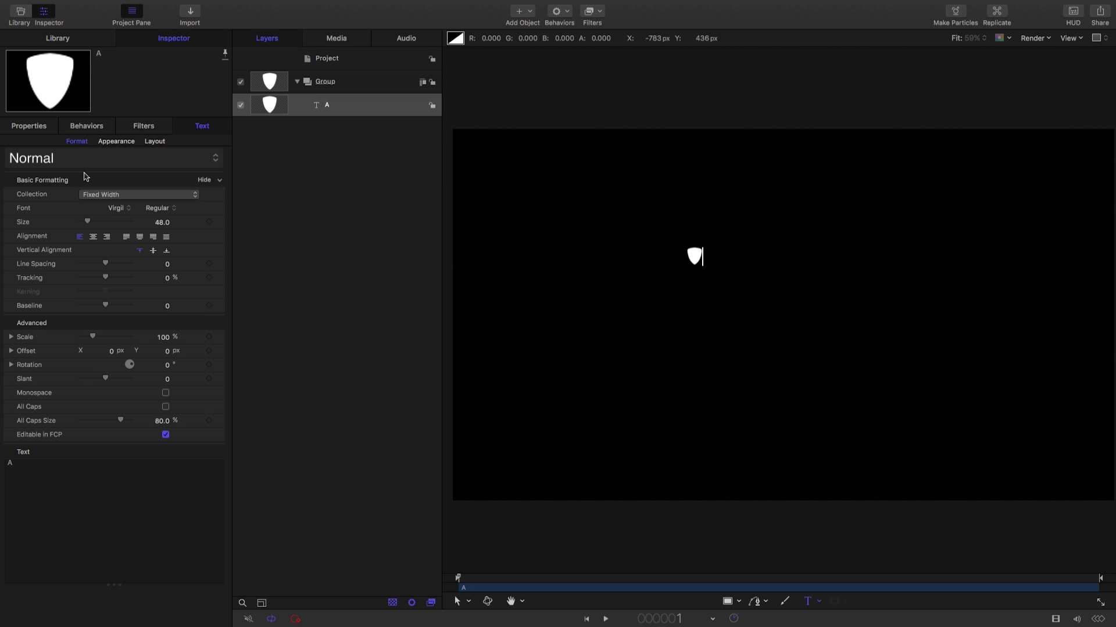
pyautogui.click(121, 210)
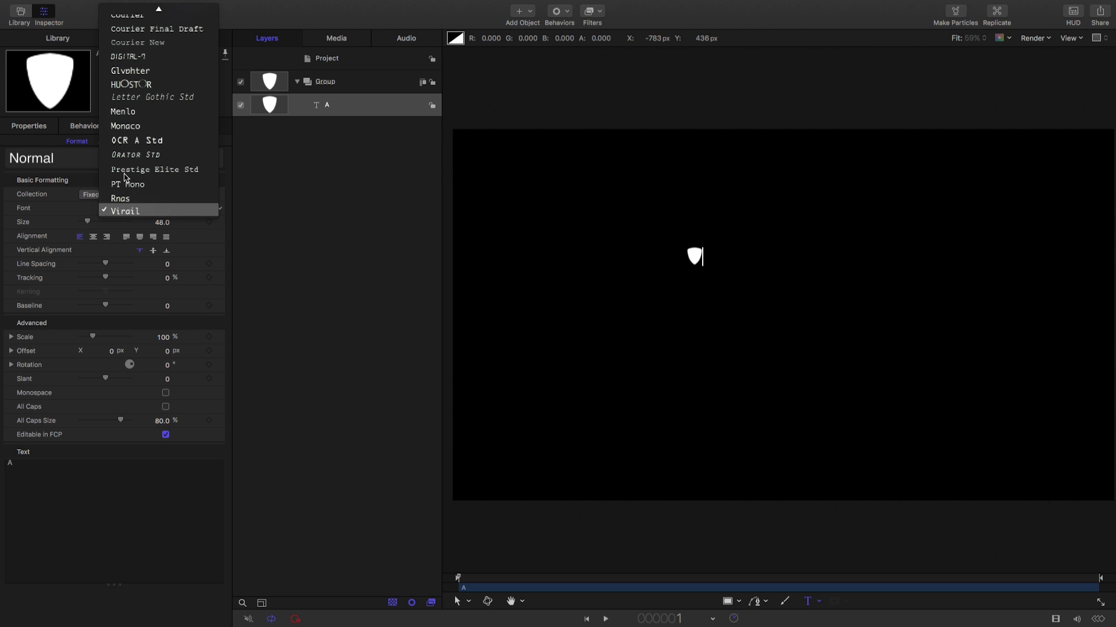
pyautogui.click(131, 108)
# Set the letter A's size to 200 and its alignment to centre
pyautogui.moveTo(88, 221); pyautogui.dragTo(113, 222)
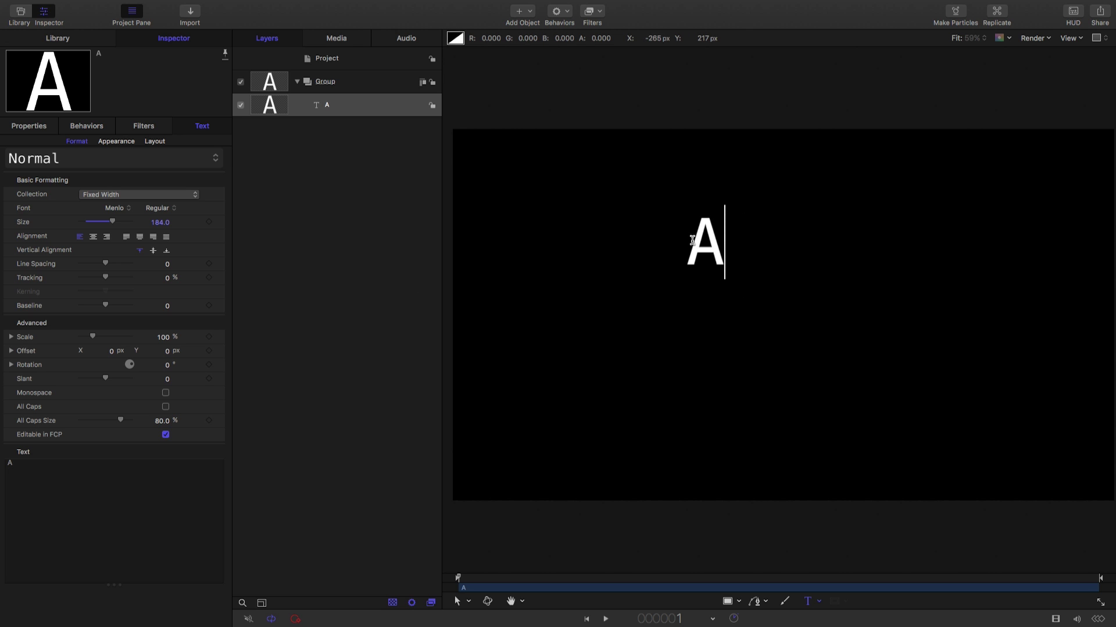
pyautogui.click(145, 227)
pyautogui.write('200')
pyautogui.press('Return')
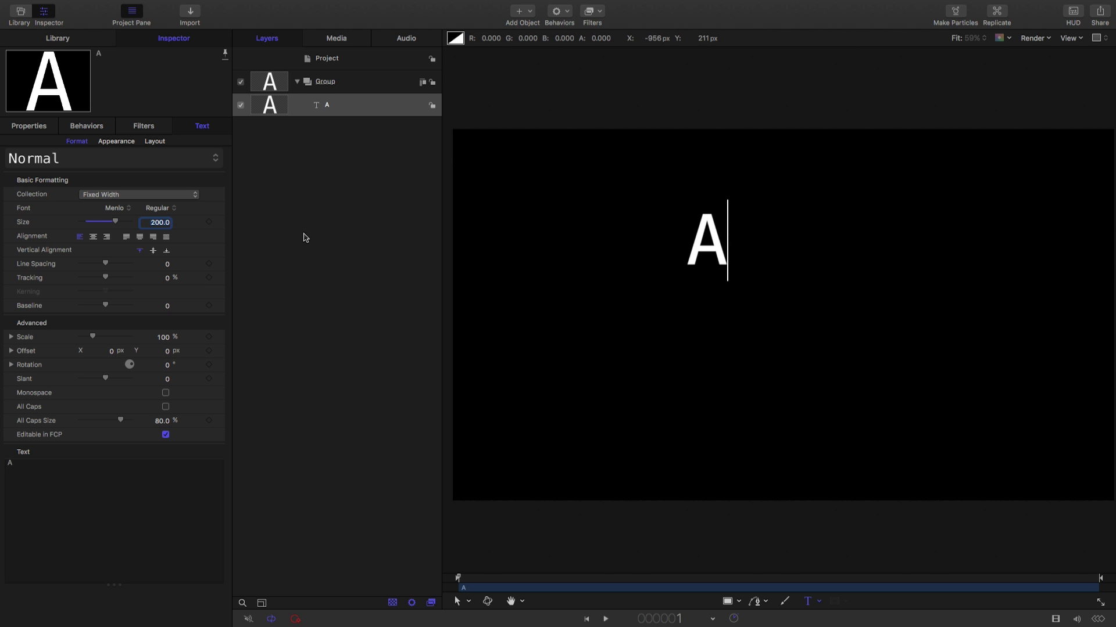
pyautogui.click(94, 238)
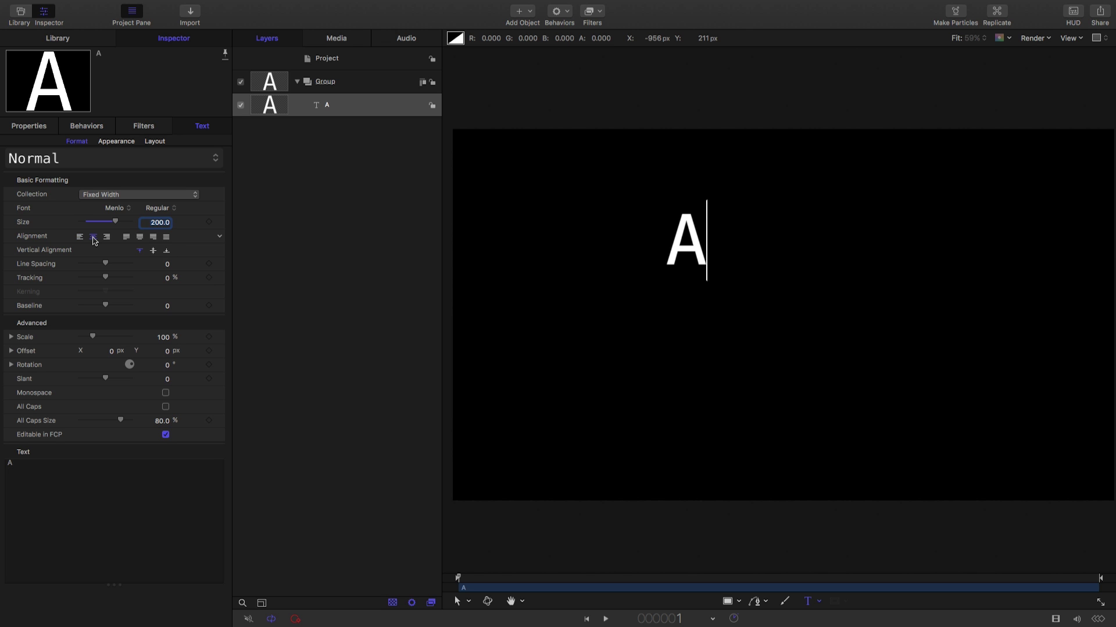
# Reset the letter A's transform parameters to bring it back to the canvas centre
pyautogui.click(36, 128)
pyautogui.rightClick(120, 144)
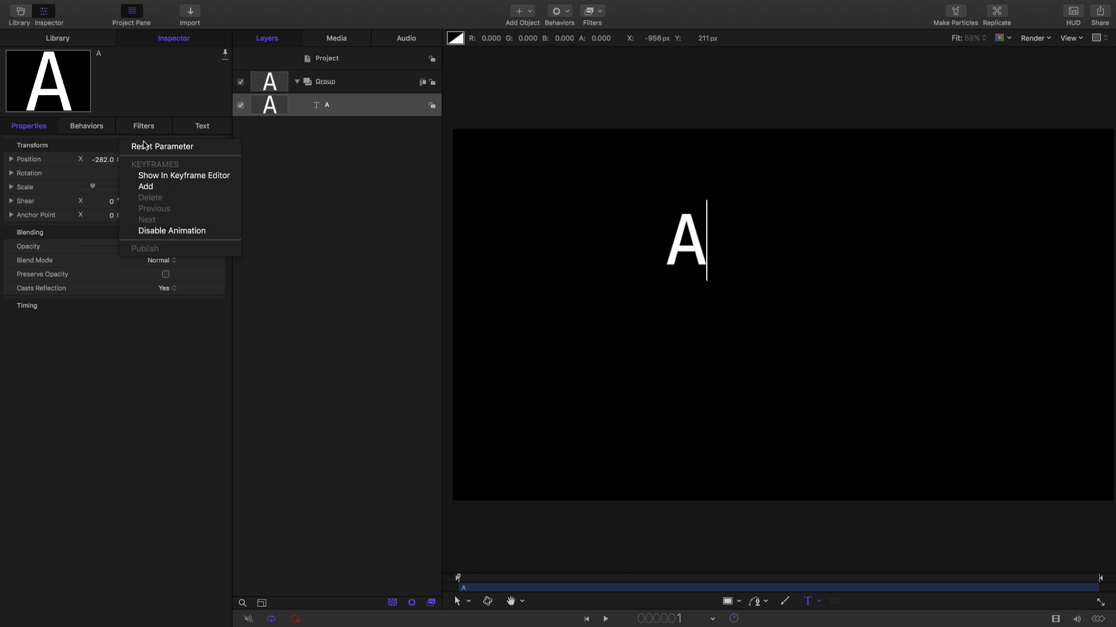
pyautogui.click(163, 148)
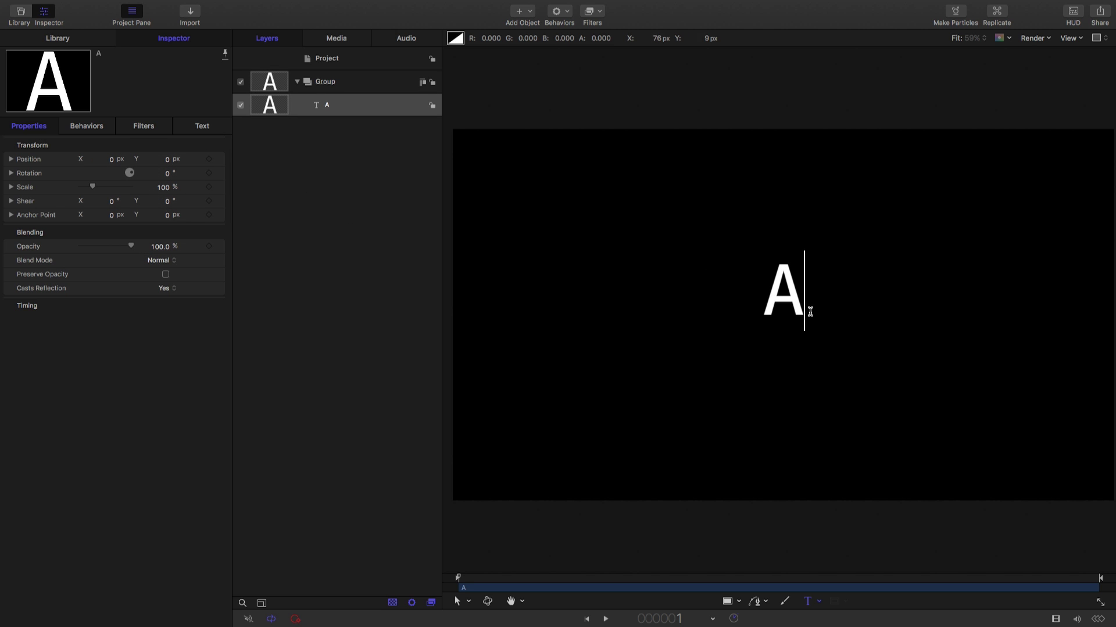
# Draw a rectangle enclosing the letter A and place it in its own group beneath the text's group
pyautogui.click(730, 601)
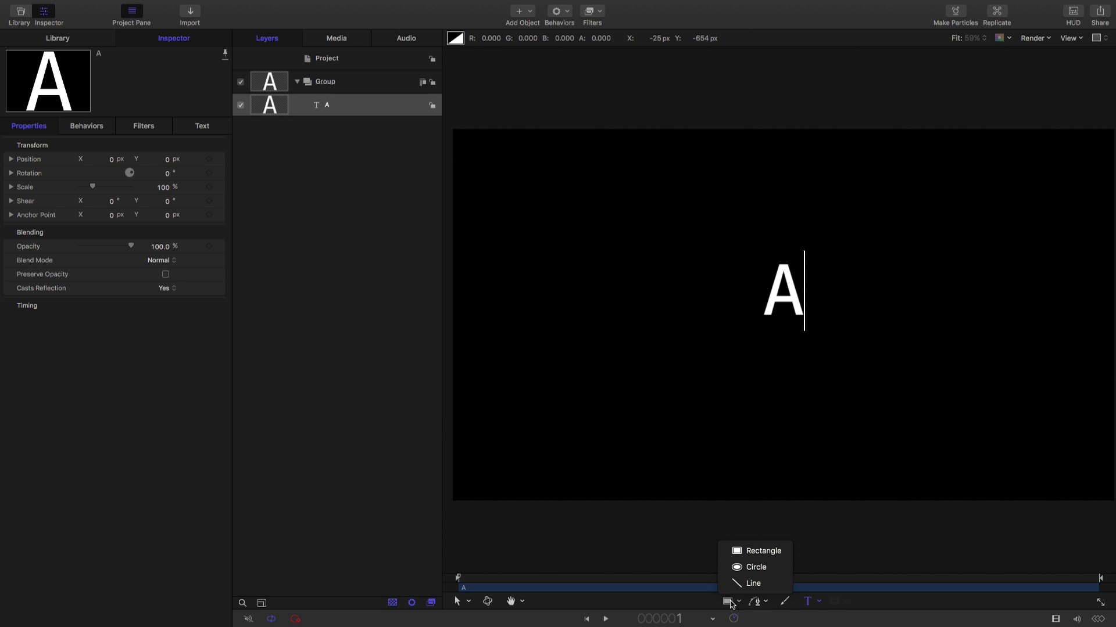
pyautogui.click(755, 551)
pyautogui.moveTo(754, 252); pyautogui.dragTo(813, 326)
pyautogui.moveTo(280, 105); pyautogui.dragTo(279, 137)
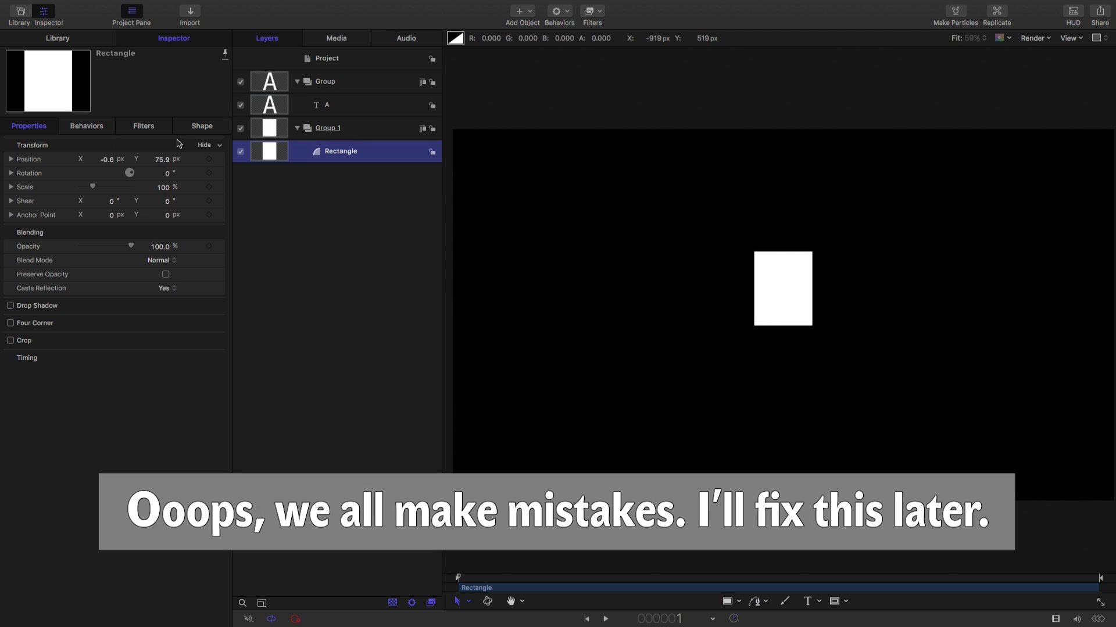
# Reset the rectangle's transform parameters and change its fill to a grey of 42% brightness
pyautogui.rightClick(135, 147)
pyautogui.click(135, 148)
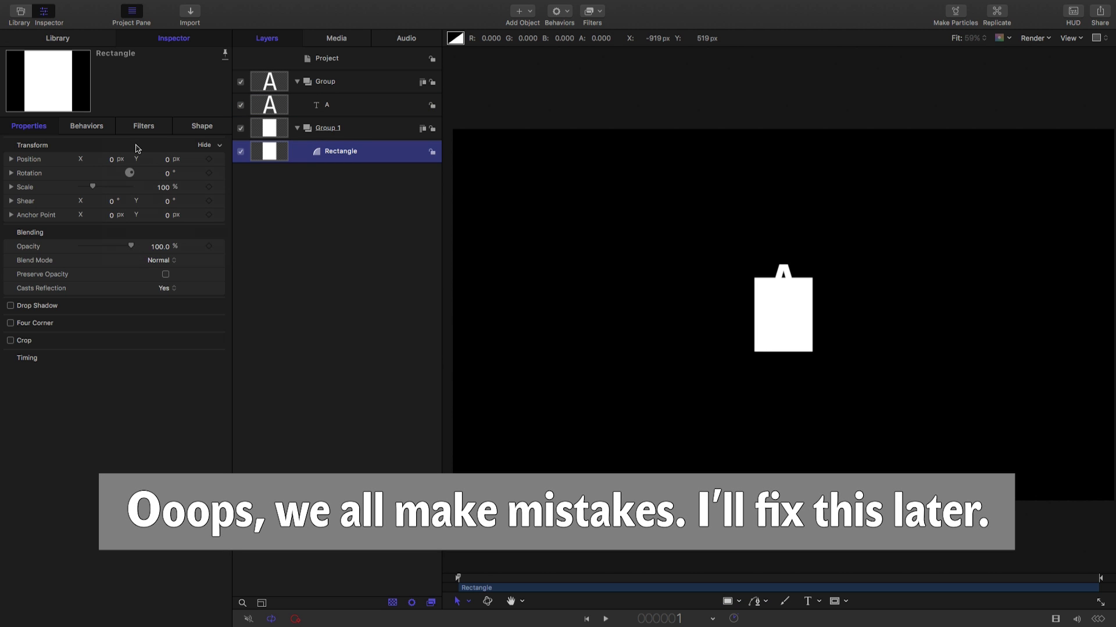
pyautogui.click(202, 126)
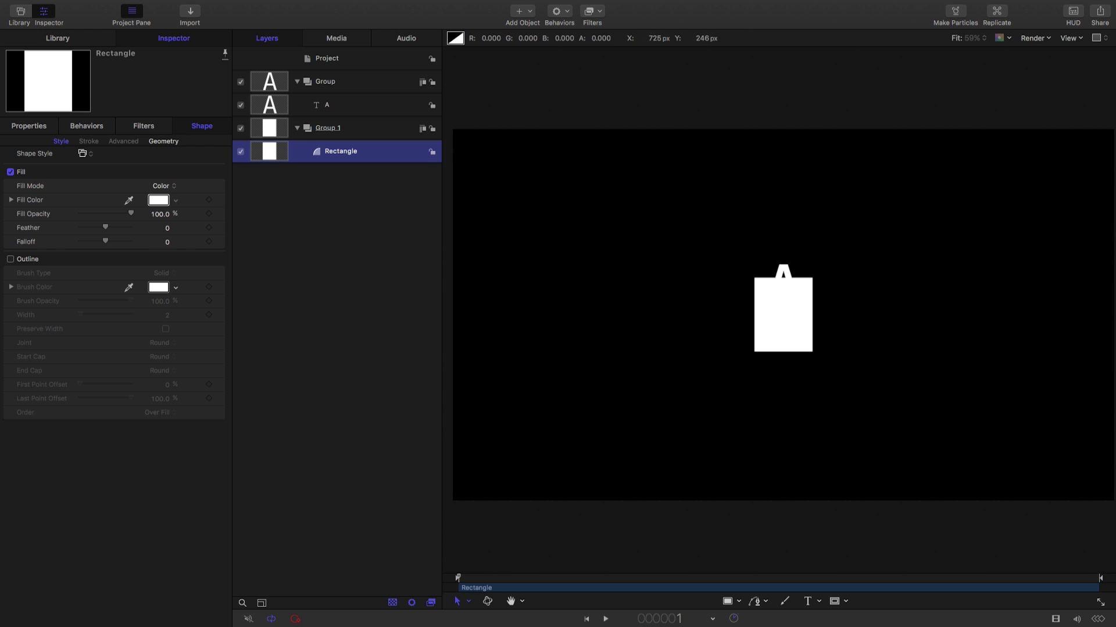
pyautogui.press('super+shift+c')
pyautogui.moveTo(382, 308); pyautogui.dragTo(337, 315)
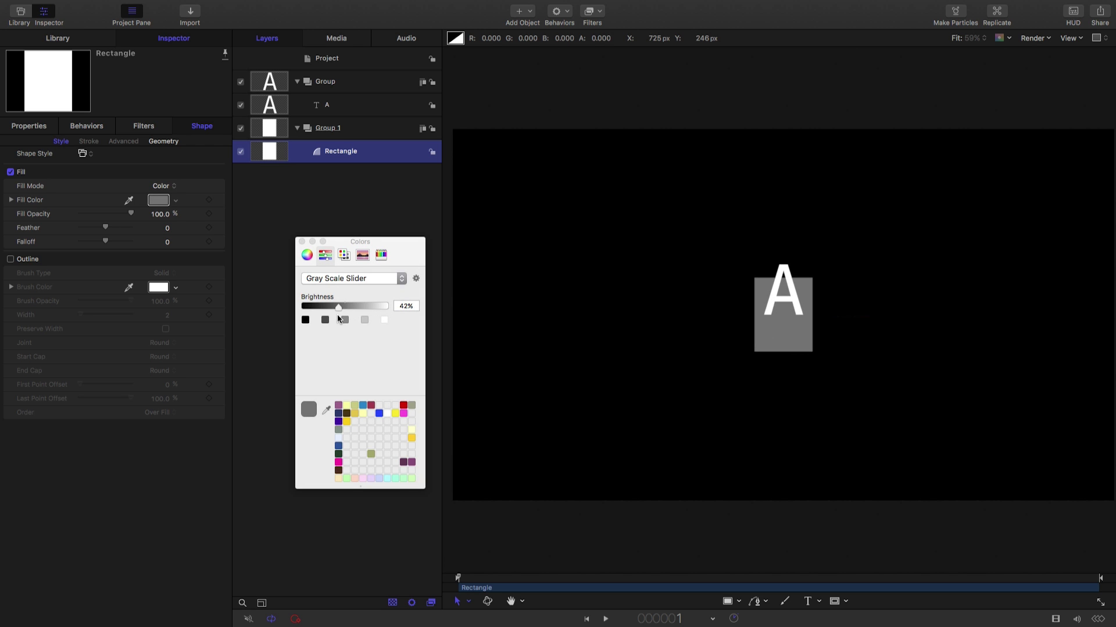
pyautogui.click(301, 242)
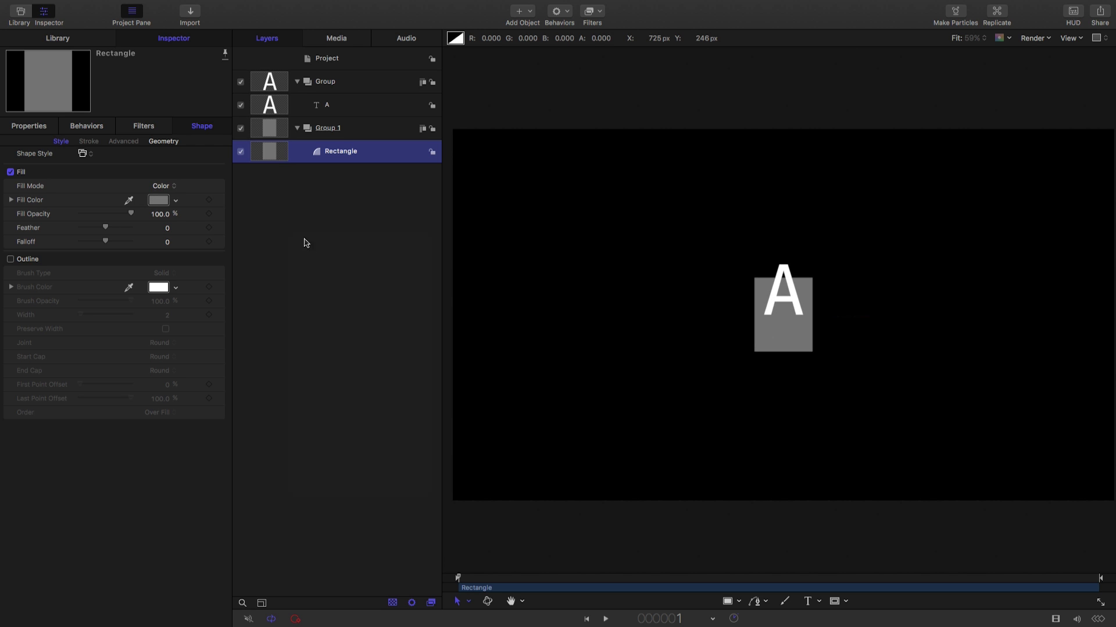
# Give the rectangle a white outline with a width of 5
pyautogui.click(10, 259)
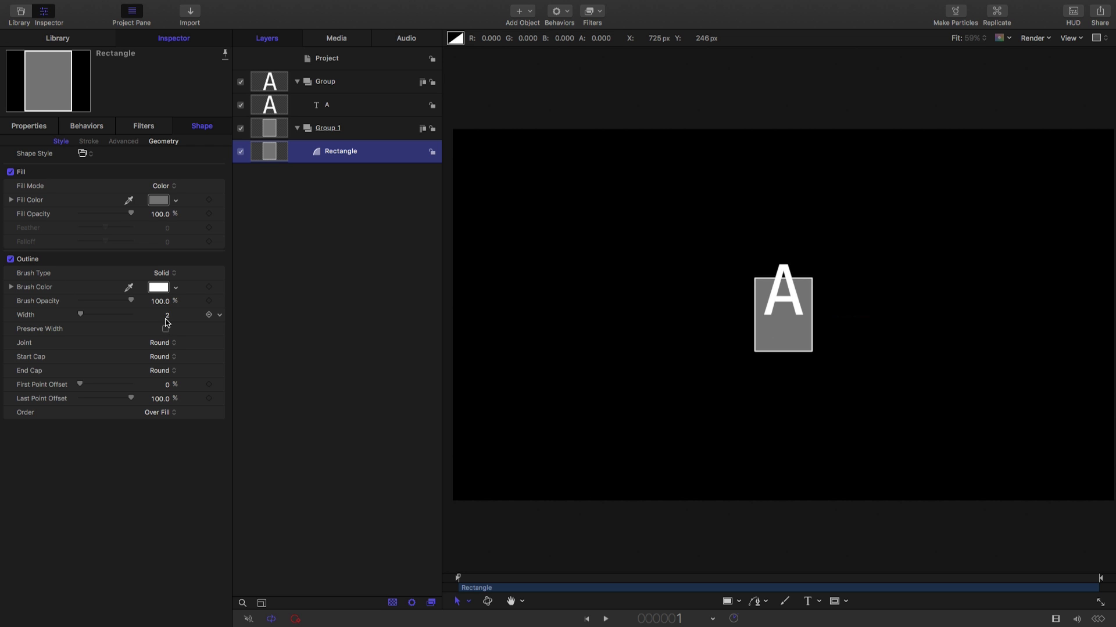
pyautogui.click(168, 316)
pyautogui.write('5')
pyautogui.press('Return')
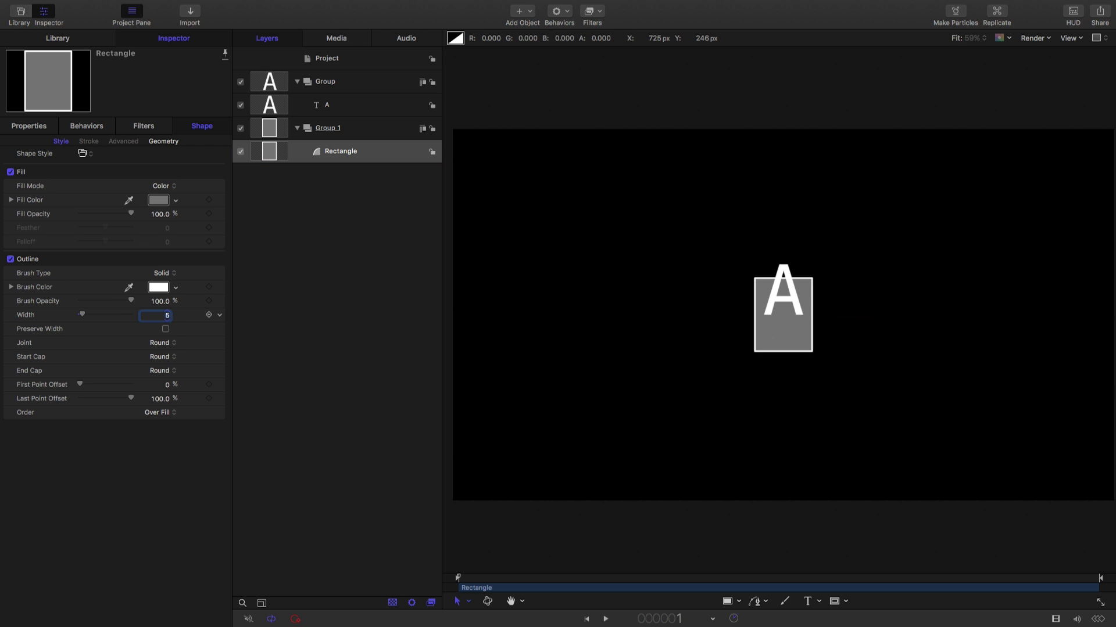
# Lower the letter A's baseline to -70 so it sits centred inside the rectangle
pyautogui.click(272, 106)
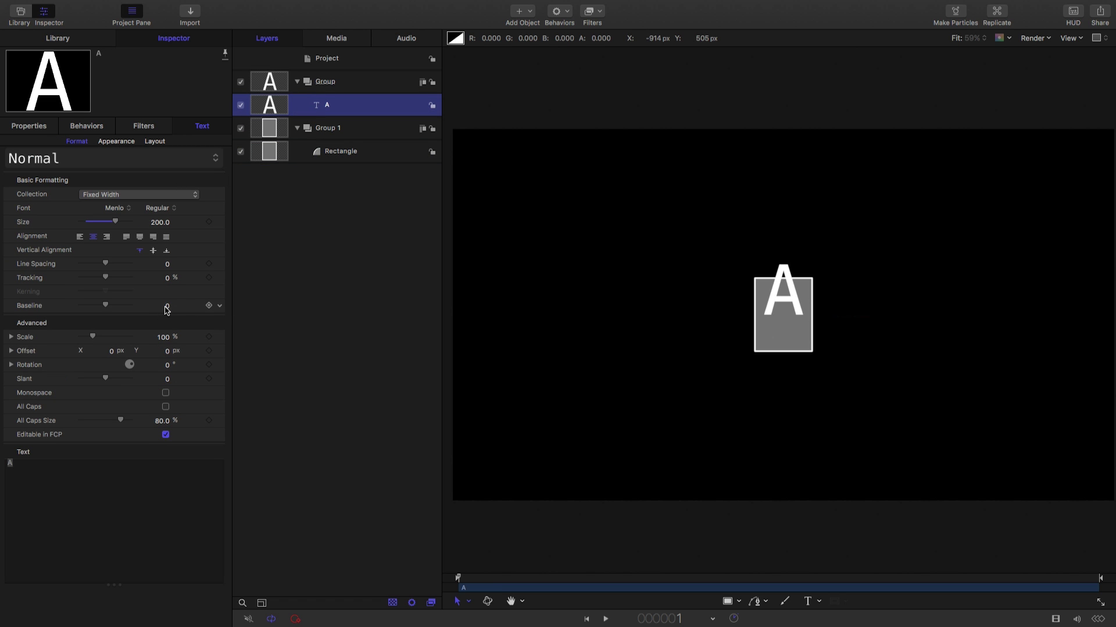
pyautogui.moveTo(169, 309); pyautogui.dragTo(127, 310)
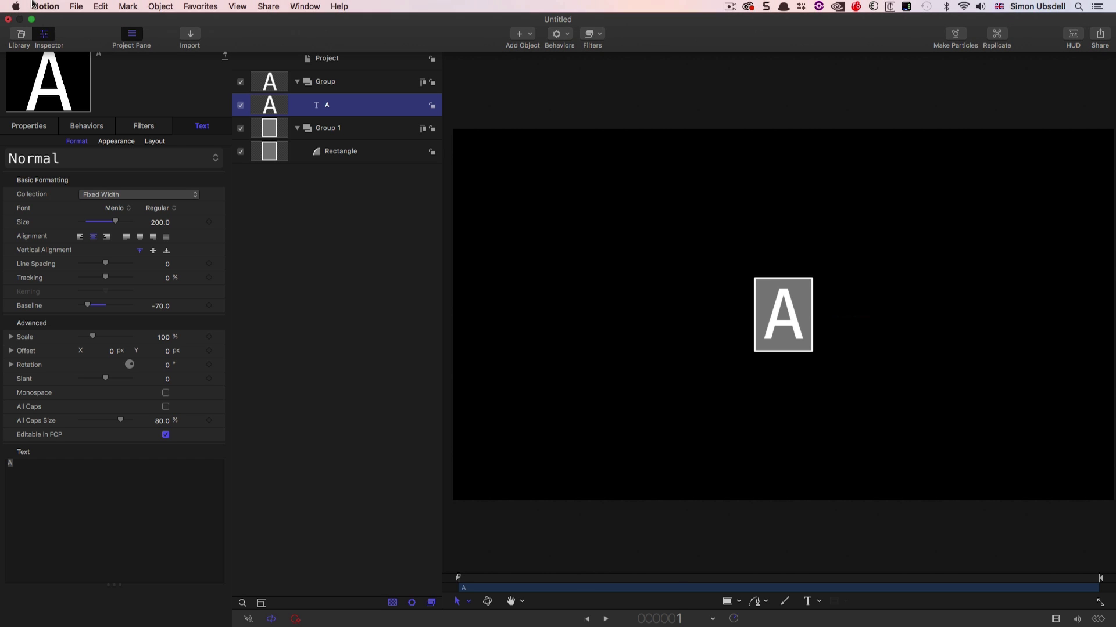
# Check the frame numbering option in the application's time preferences
pyautogui.click(44, 6)
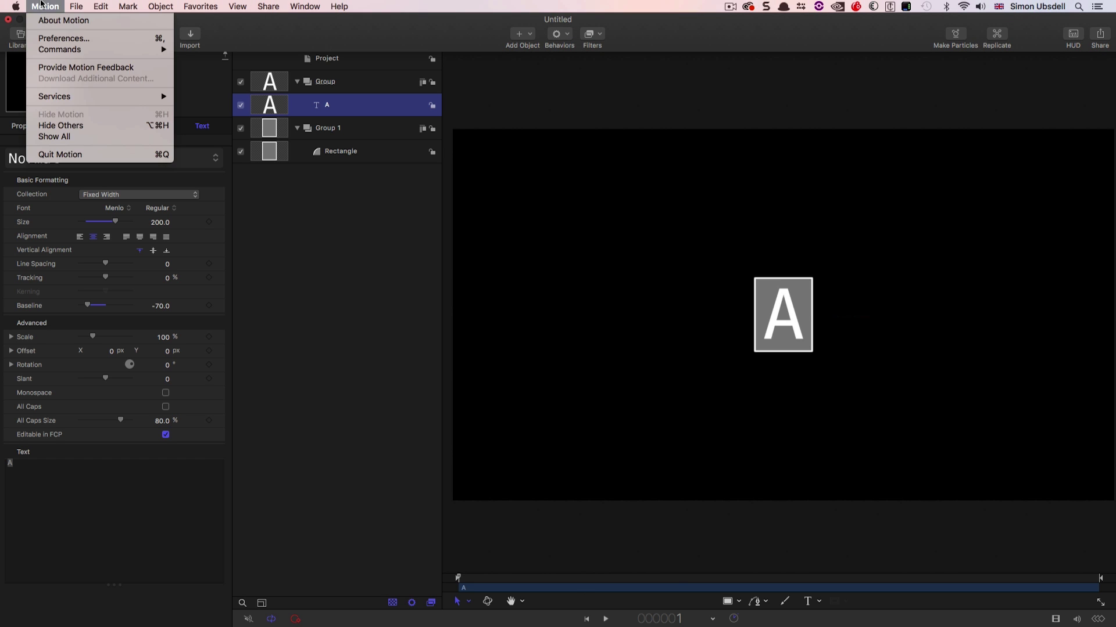
pyautogui.click(64, 38)
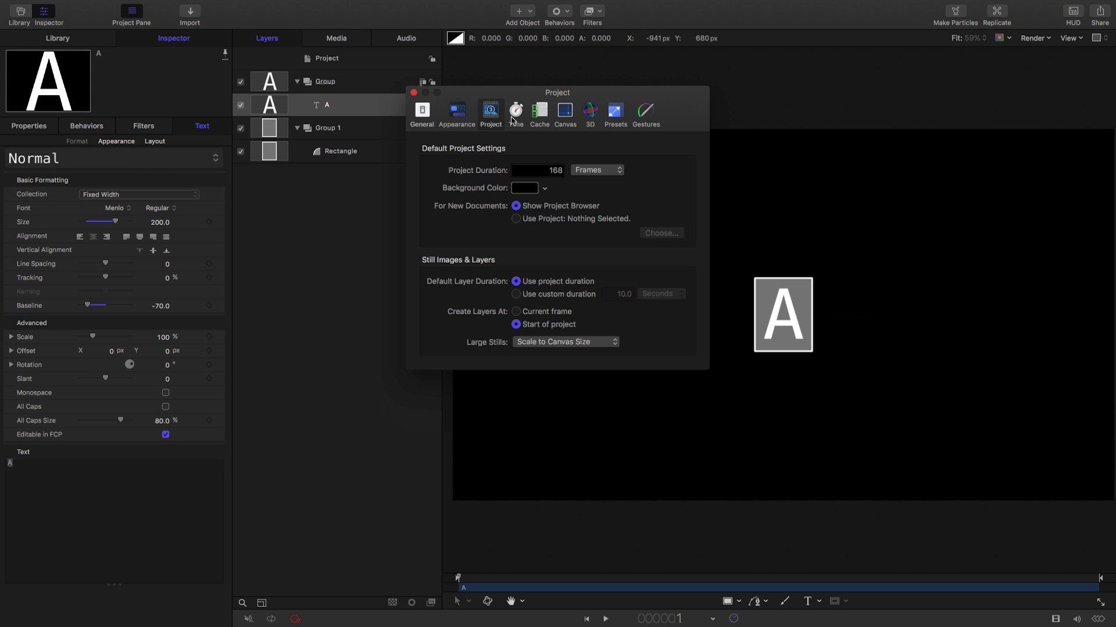
pyautogui.click(517, 112)
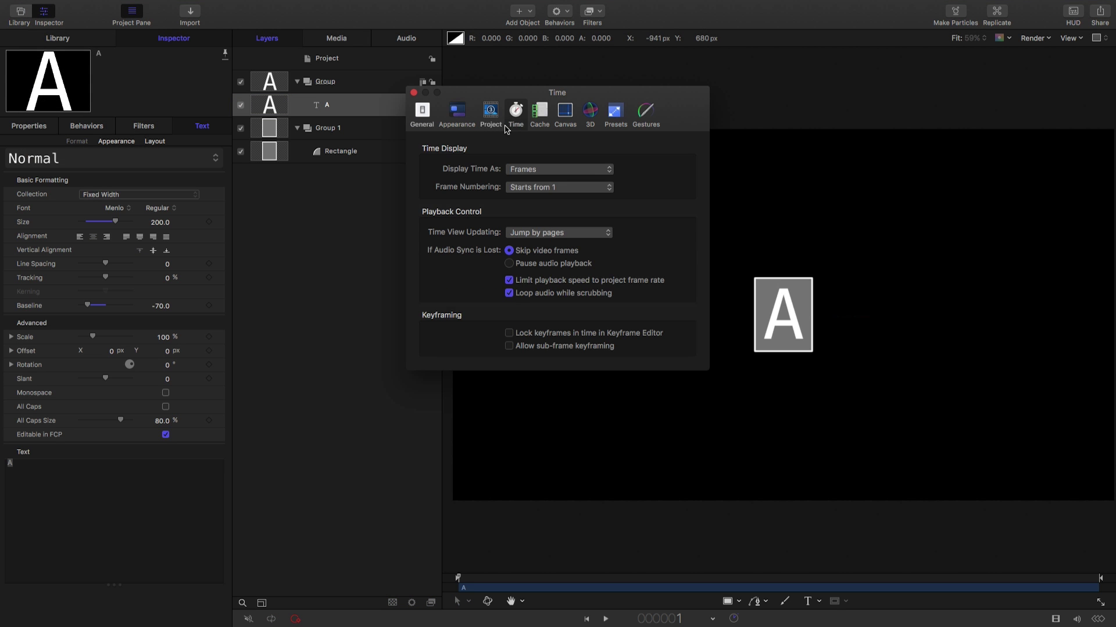
pyautogui.click(542, 192)
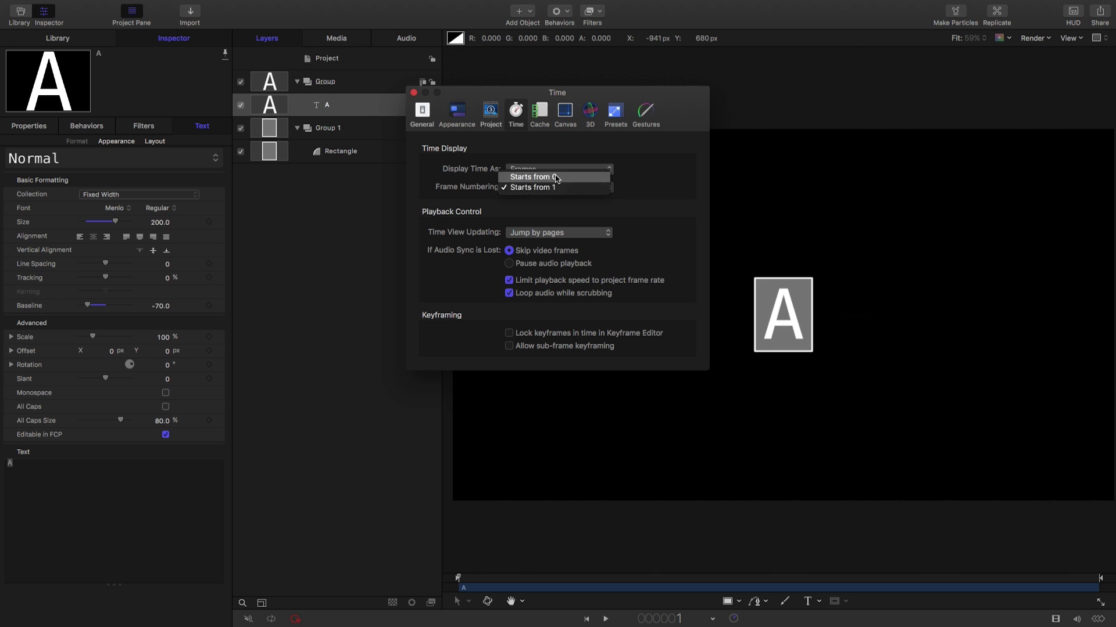
pyautogui.click(676, 227)
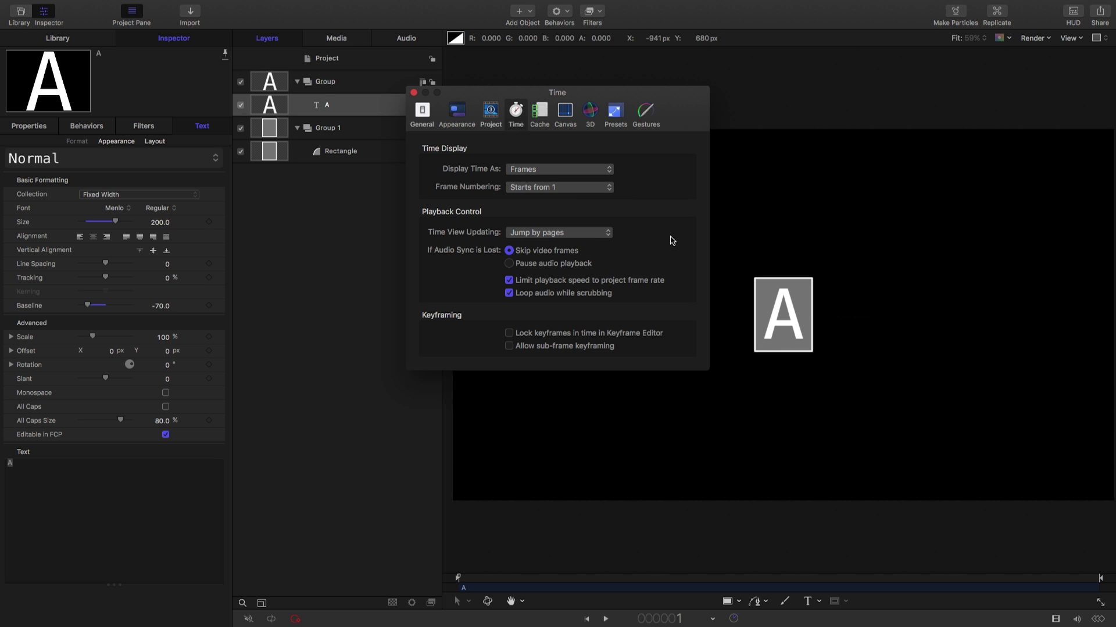
pyautogui.click(413, 93)
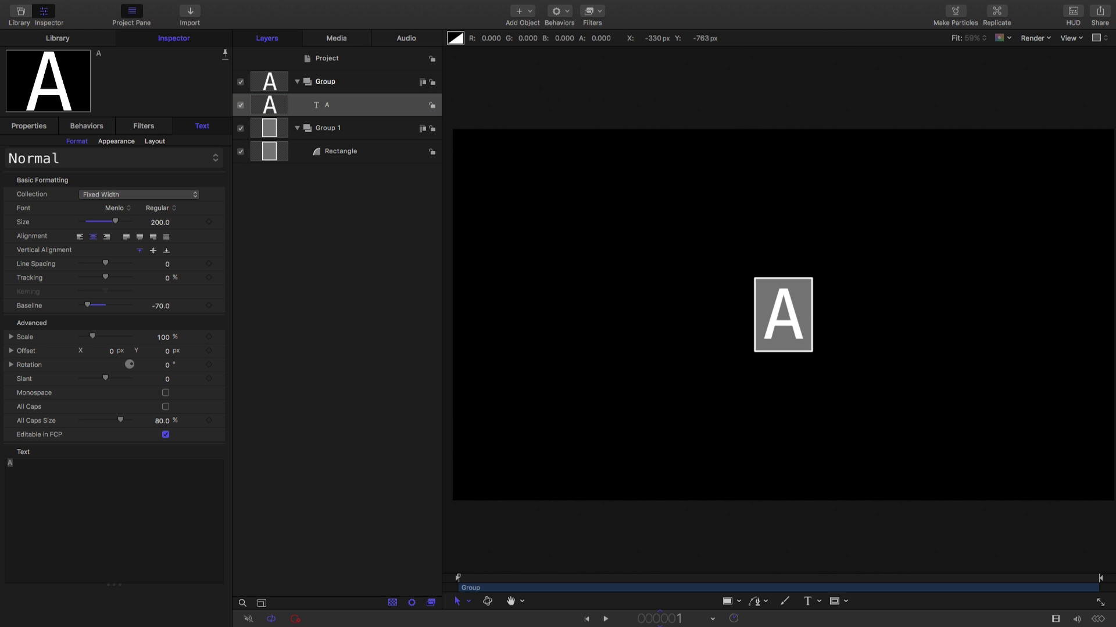
# Move the playhead to frame 27 and trim the end of the text's group to that frame
pyautogui.click(672, 619)
pyautogui.write('27')
pyautogui.press('Return')
pyautogui.click(278, 84)
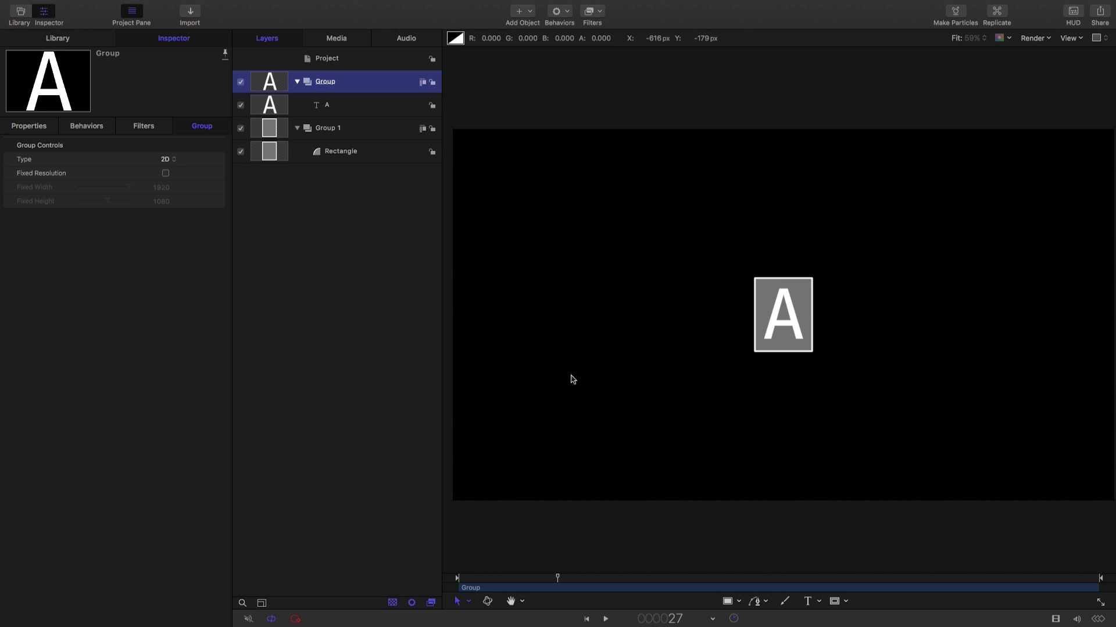
pyautogui.press('o')
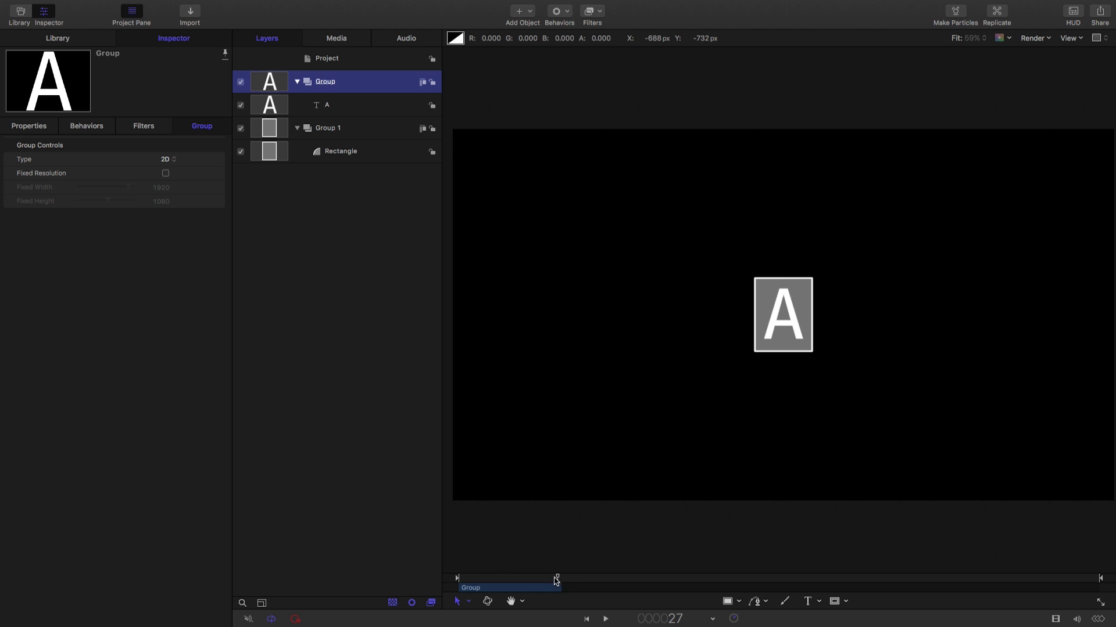
pyautogui.moveTo(556, 580)
pyautogui.mouseDown()
pyautogui.moveTo(467, 579)
pyautogui.moveTo(558, 592)
pyautogui.mouseUp()
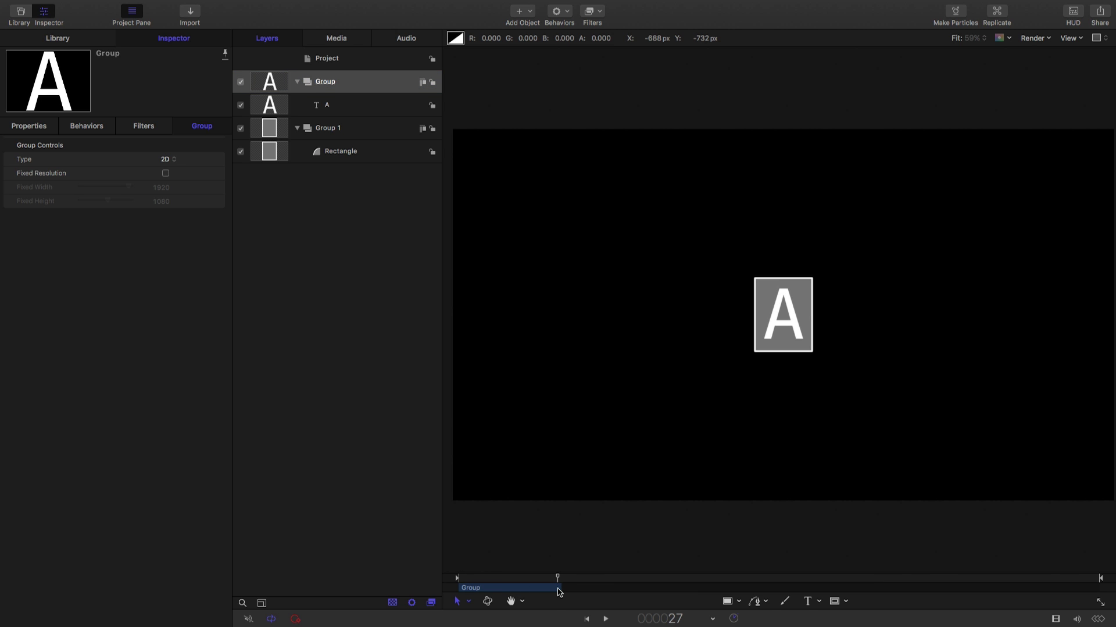
# Apply the Sequence Text behavior to the letter A
pyautogui.click(275, 104)
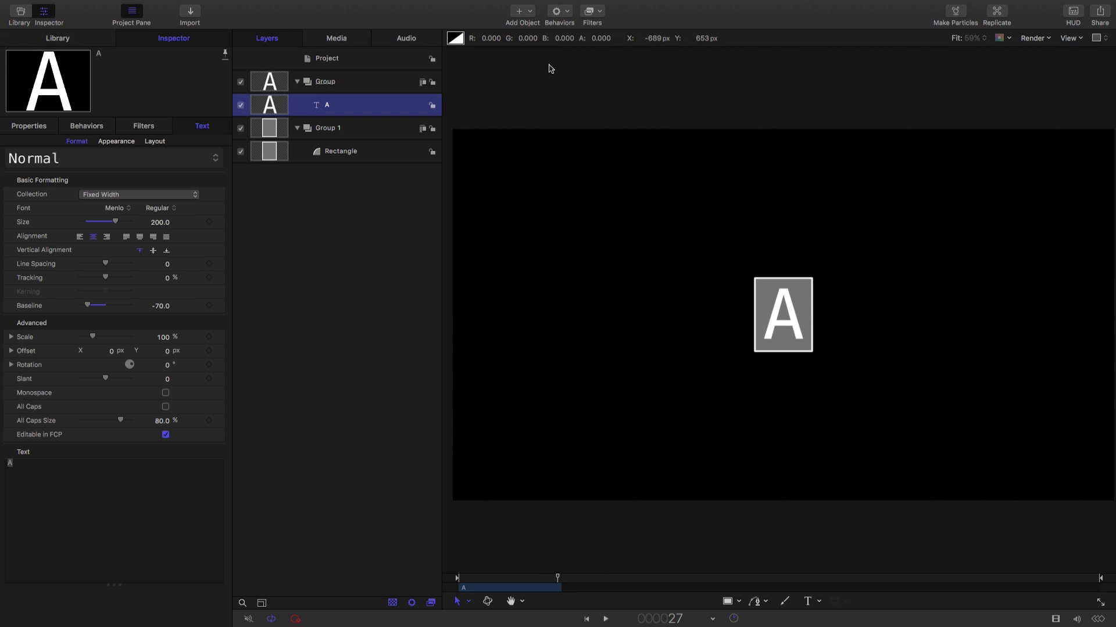
pyautogui.click(566, 14)
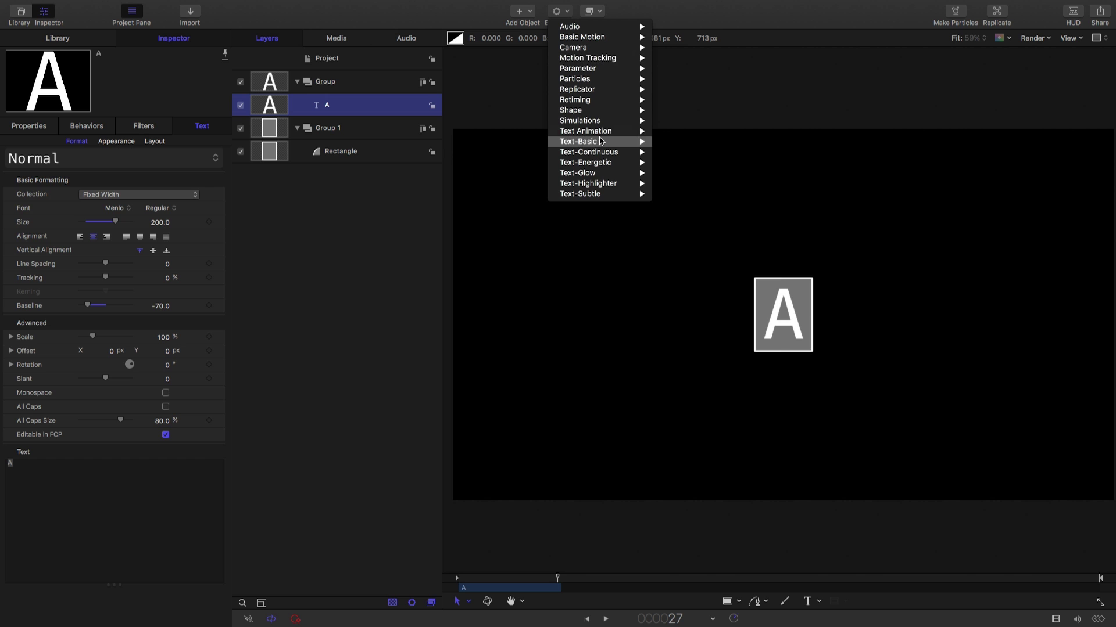
pyautogui.moveTo(601, 131)
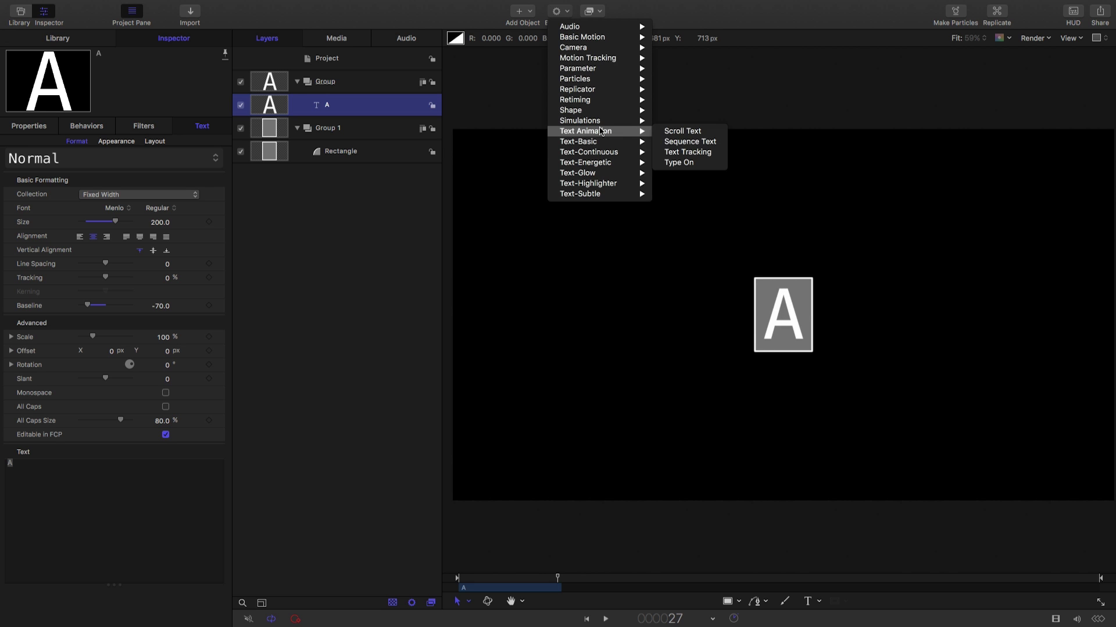
pyautogui.click(715, 143)
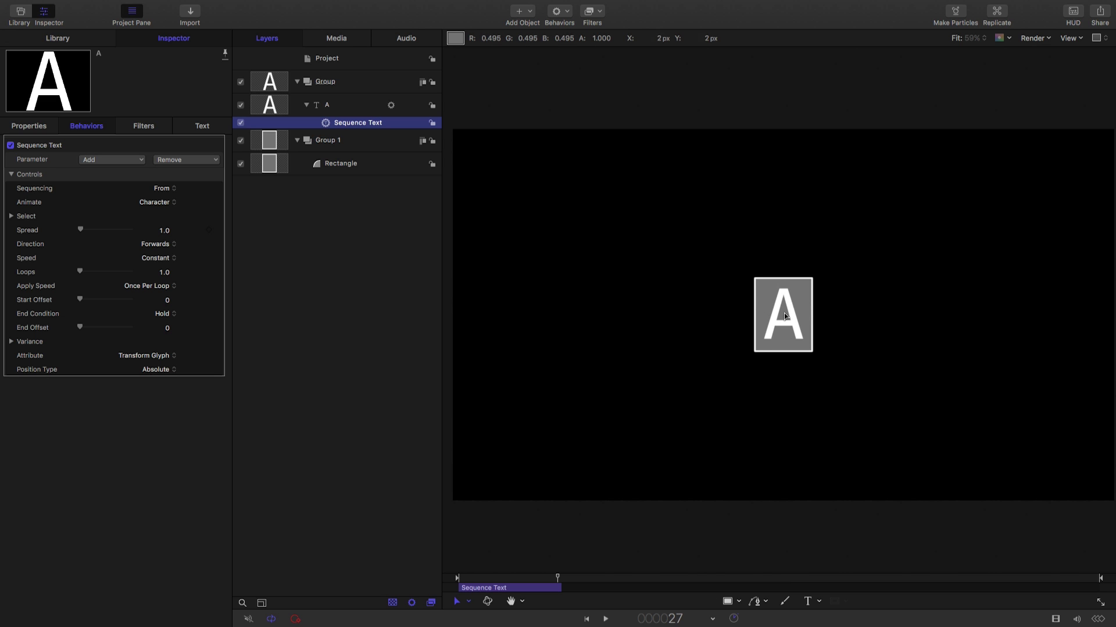
# Add a Character Offset of 27 to the Sequence Text behavior and set its sequencing to To
pyautogui.click(116, 160)
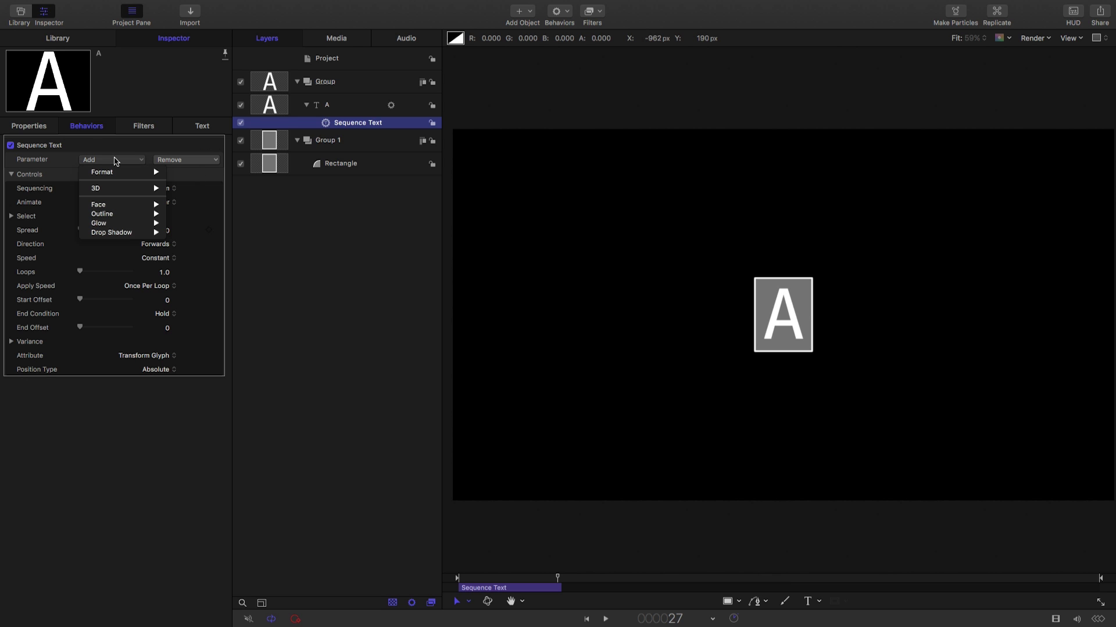
pyautogui.moveTo(116, 173)
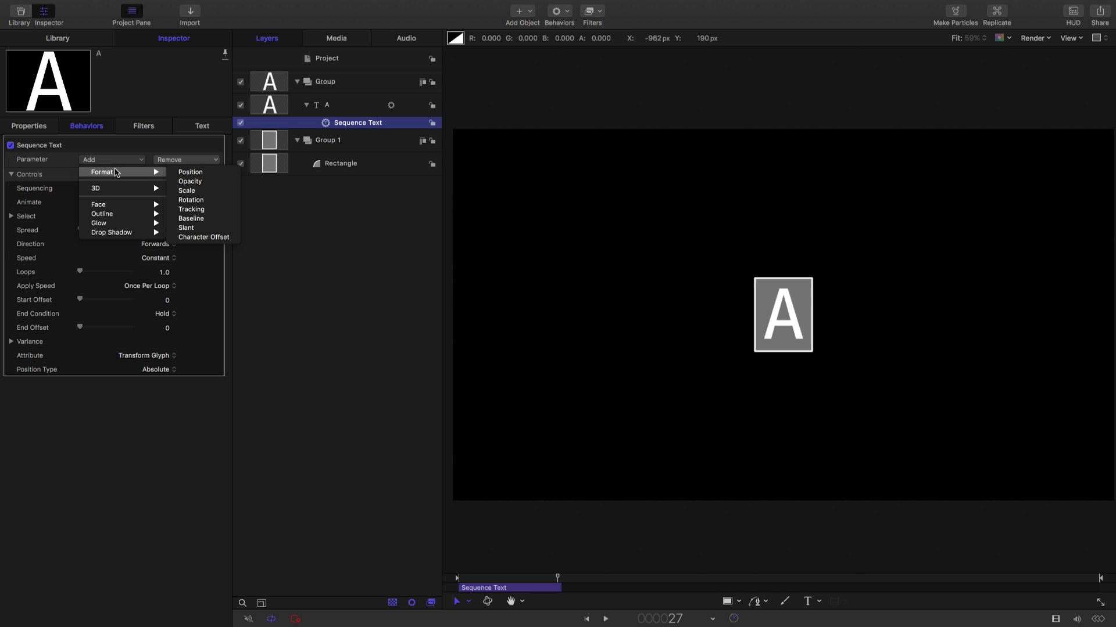
pyautogui.click(227, 237)
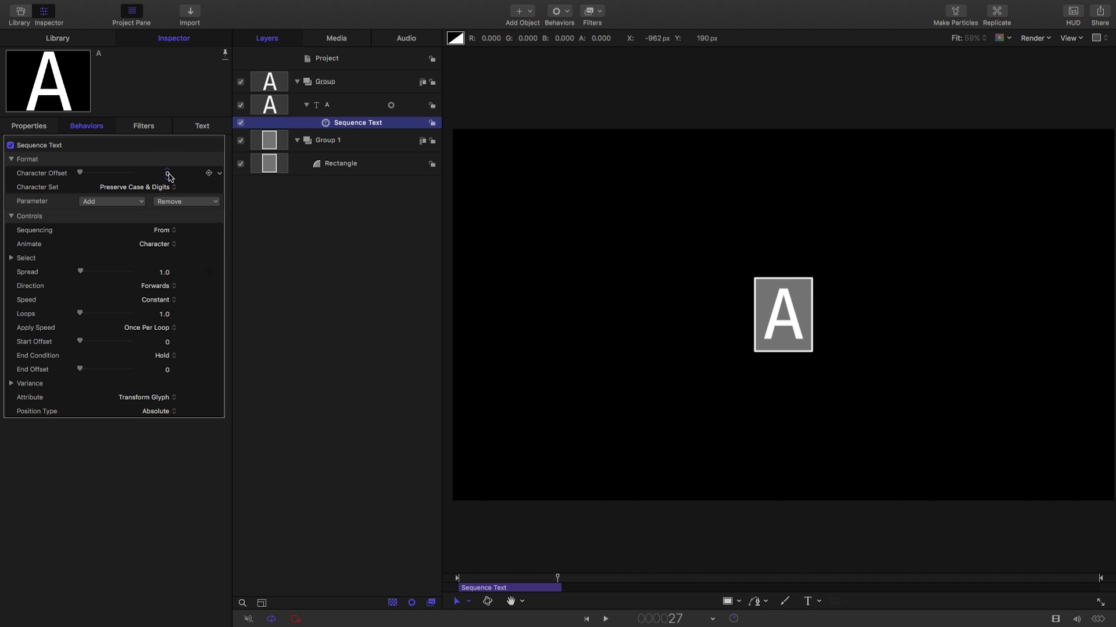
pyautogui.click(168, 174)
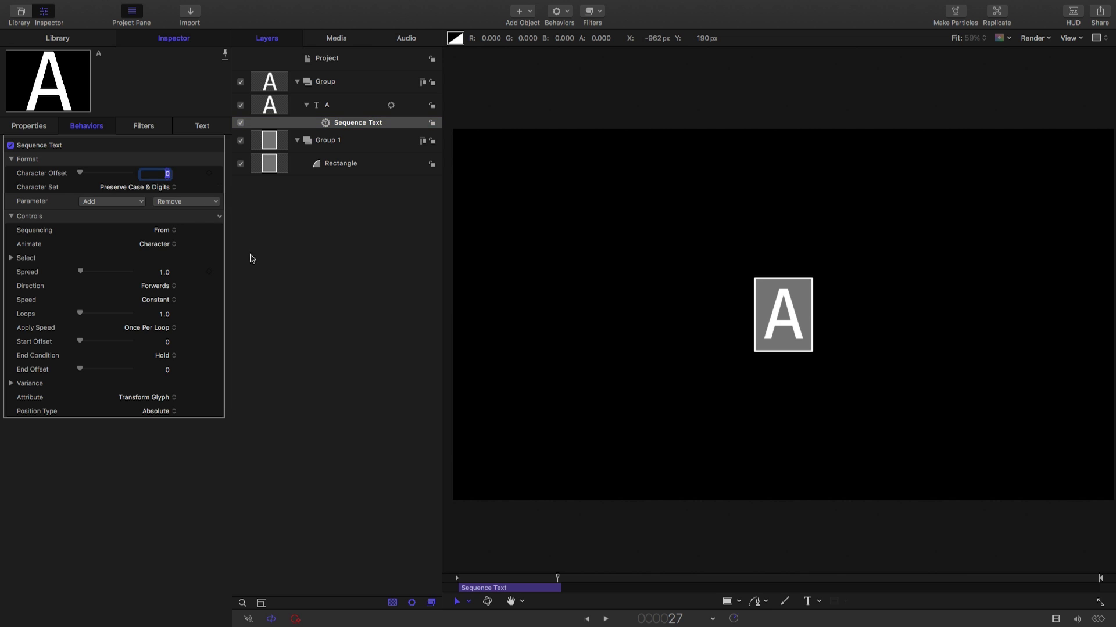
pyautogui.write('27')
pyautogui.press('Return')
pyautogui.click(162, 230)
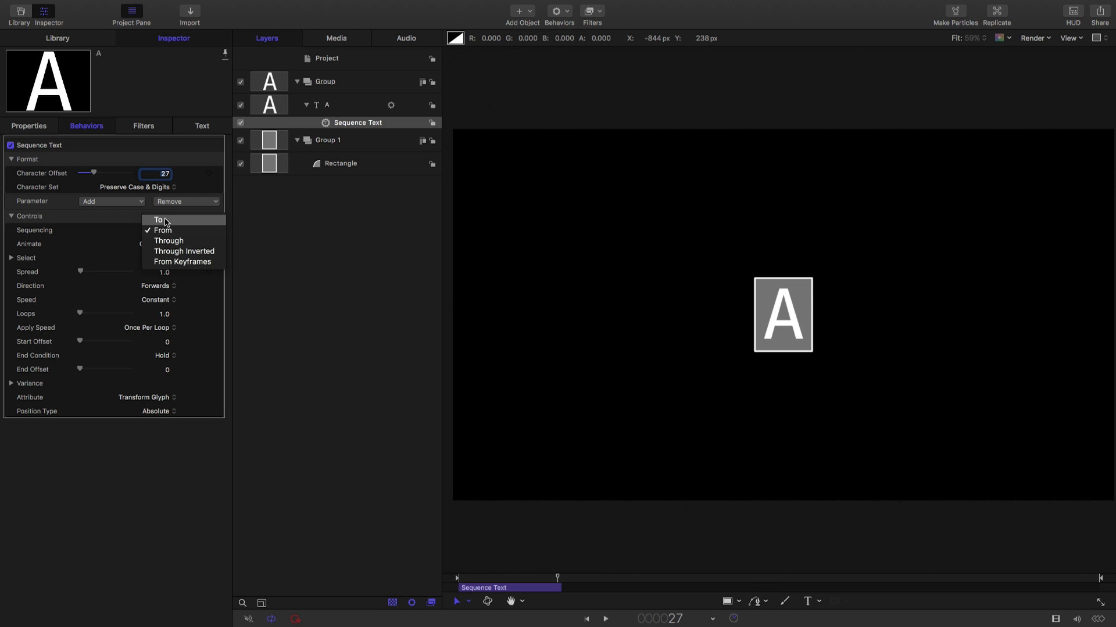
pyautogui.click(166, 221)
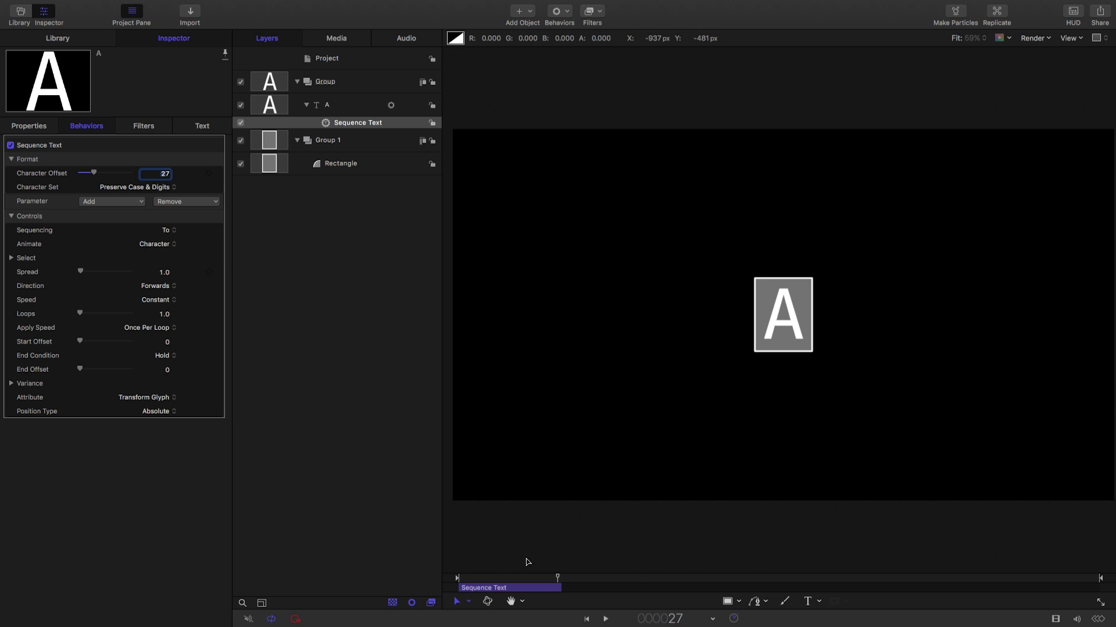
# Play the letter animation from the start and step between frames 26 and 27 to check the final characters
pyautogui.moveTo(557, 578); pyautogui.dragTo(449, 578)
pyautogui.press('space')
pyautogui.press('Left')
pyautogui.press('Right')
pyautogui.press('Left')
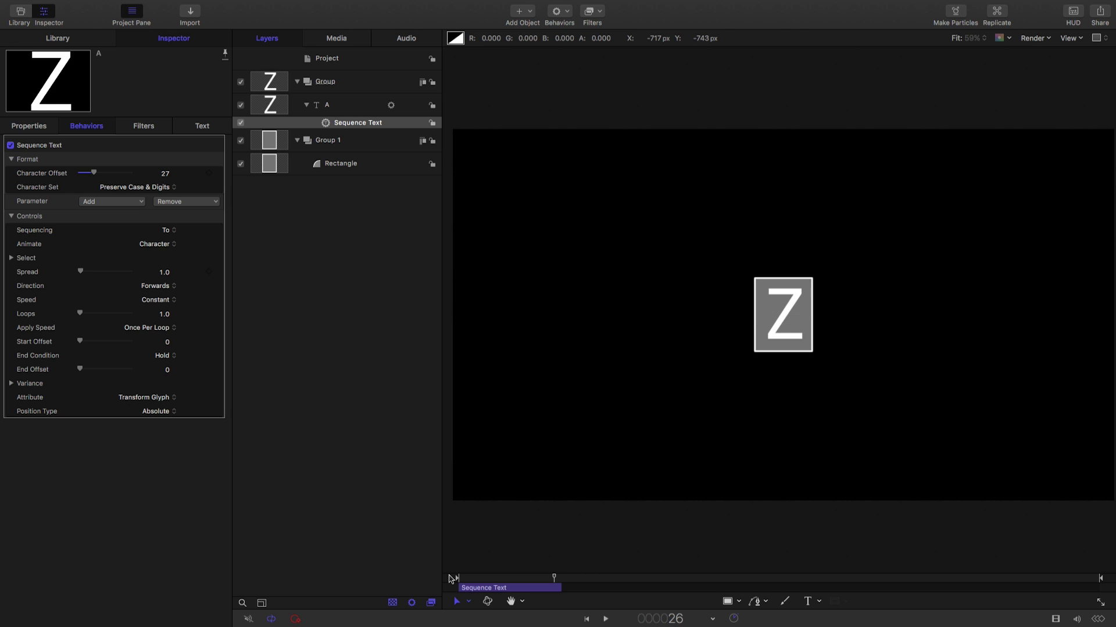
pyautogui.press('Right')
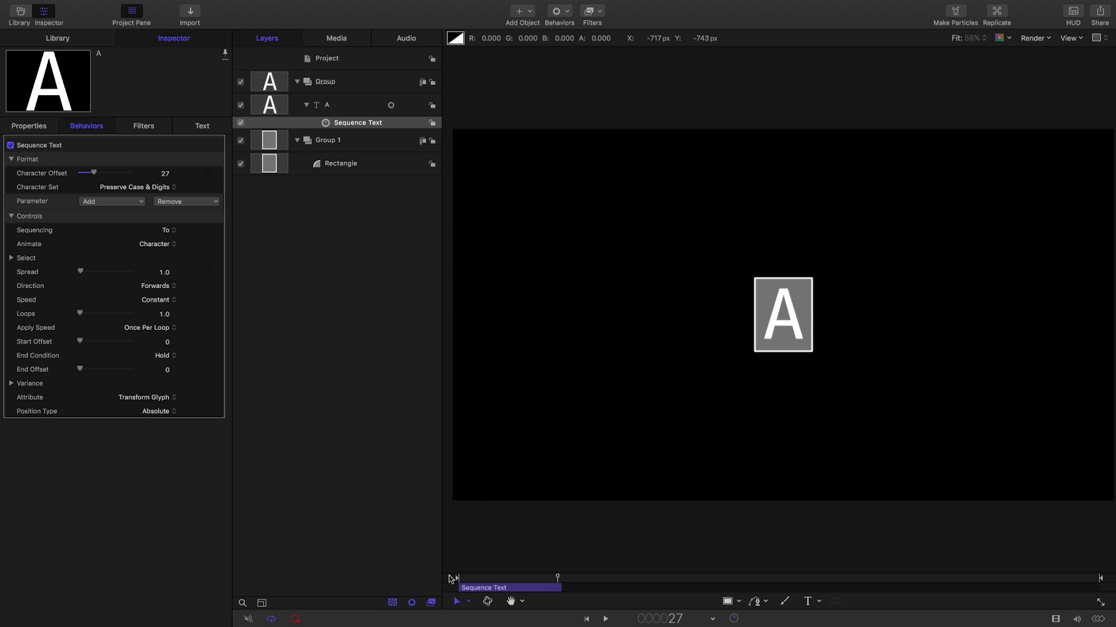
# Make a clone layer of the group containing the letter and hide the original group
pyautogui.click(274, 82)
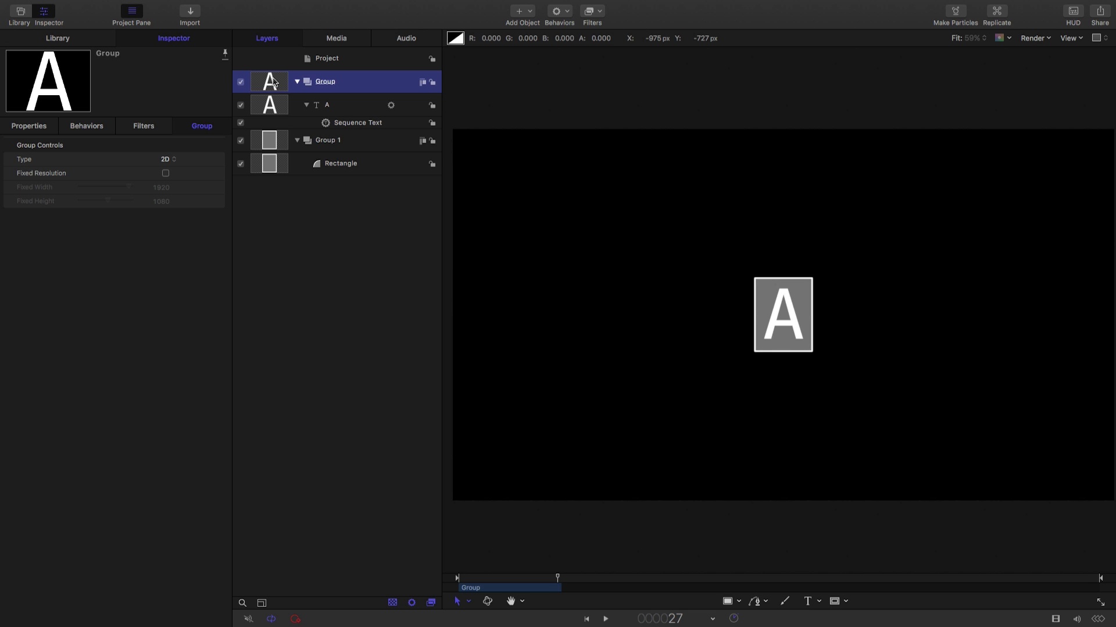
pyautogui.rightClick(269, 79)
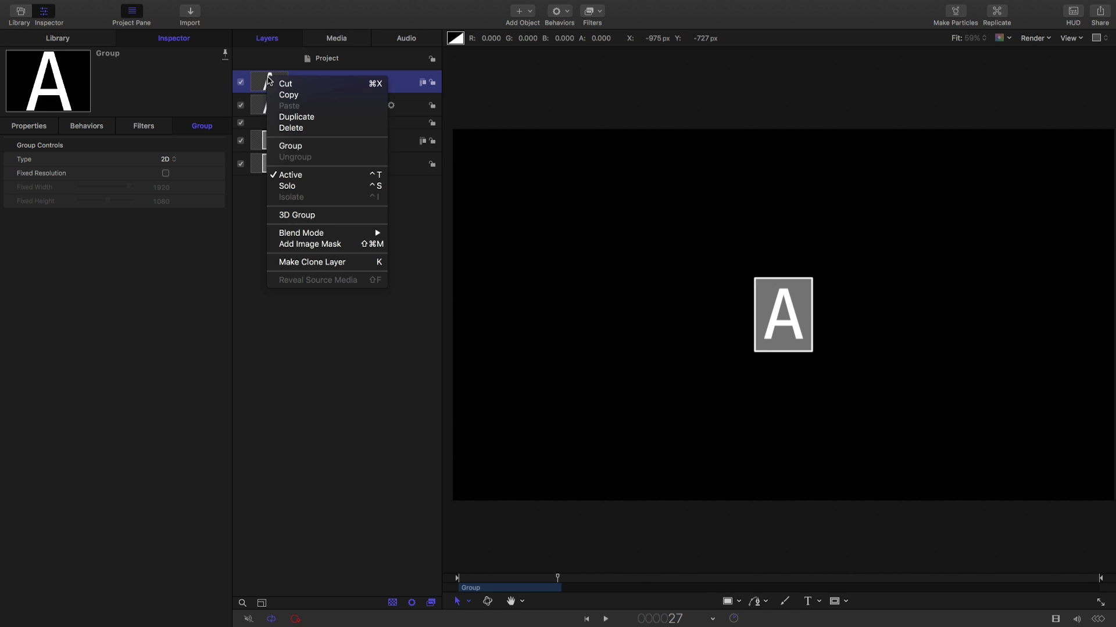
pyautogui.click(330, 262)
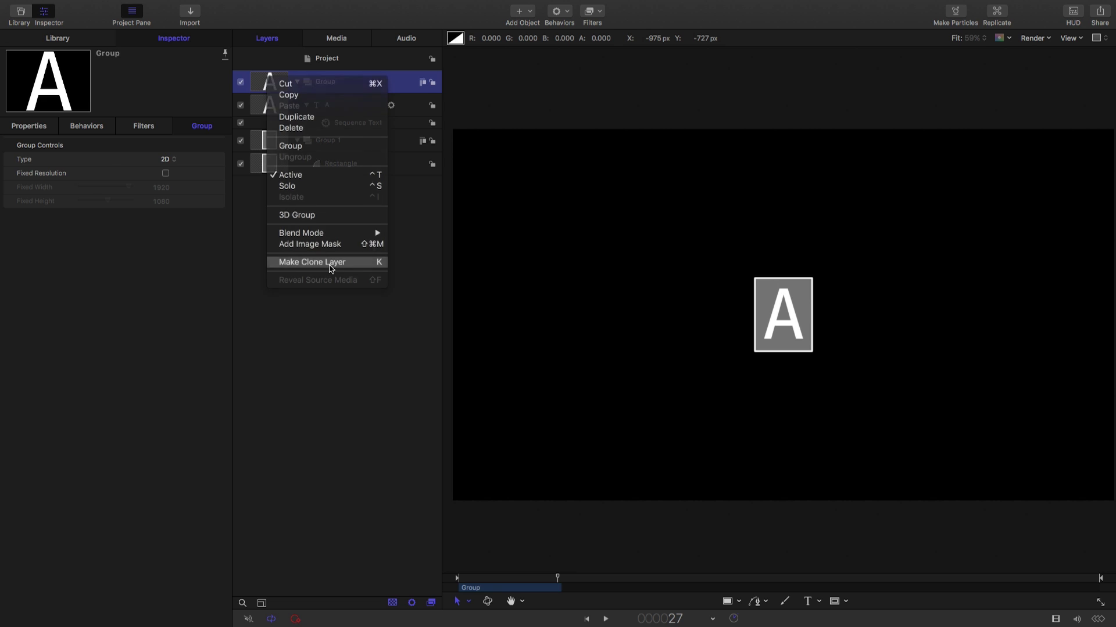
pyautogui.click(241, 128)
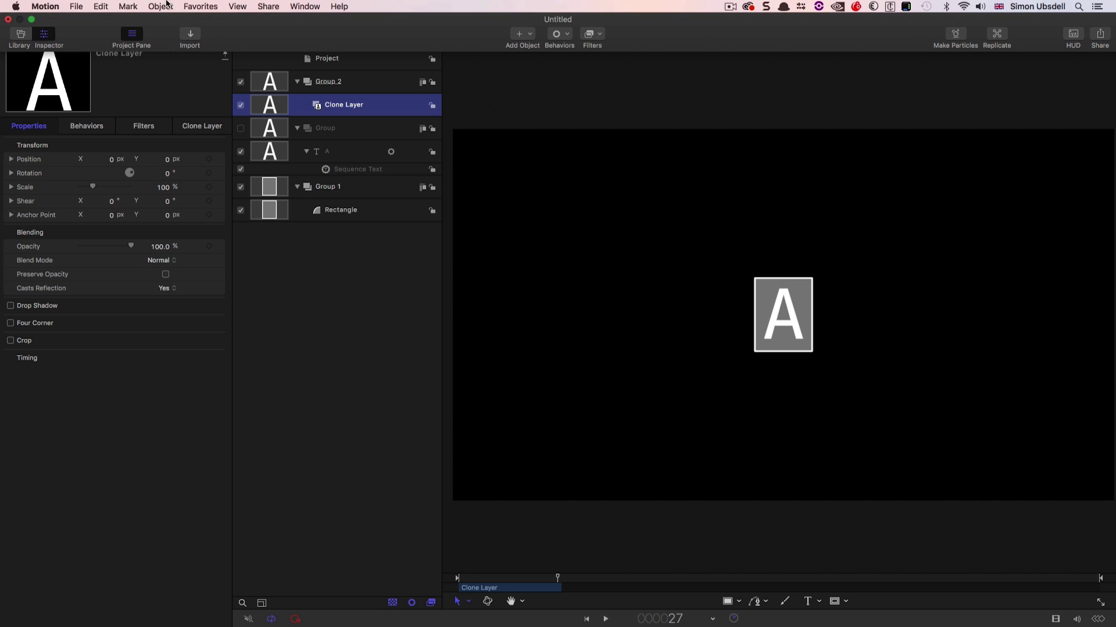
# Replicate the clone layer and set the replicator's shape to Line
pyautogui.click(160, 6)
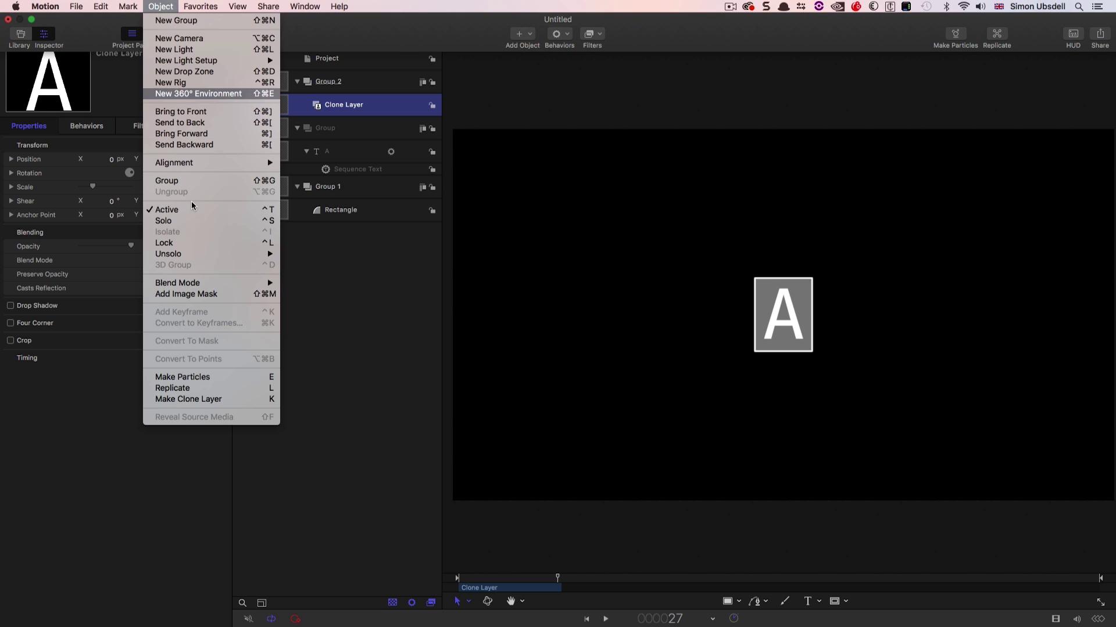
pyautogui.click(255, 389)
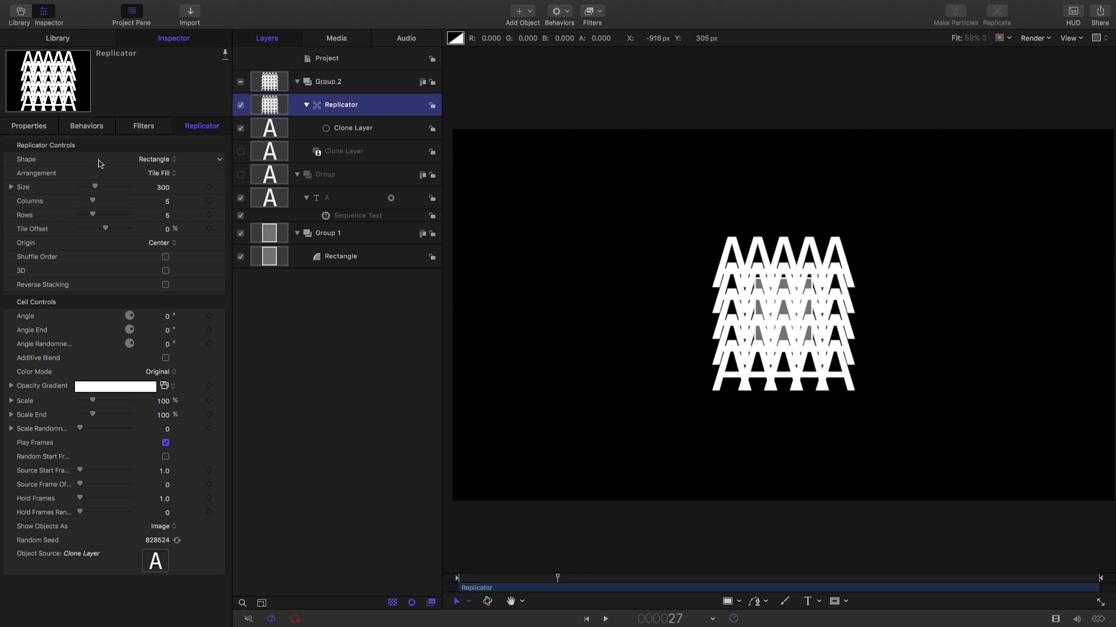
pyautogui.click(152, 160)
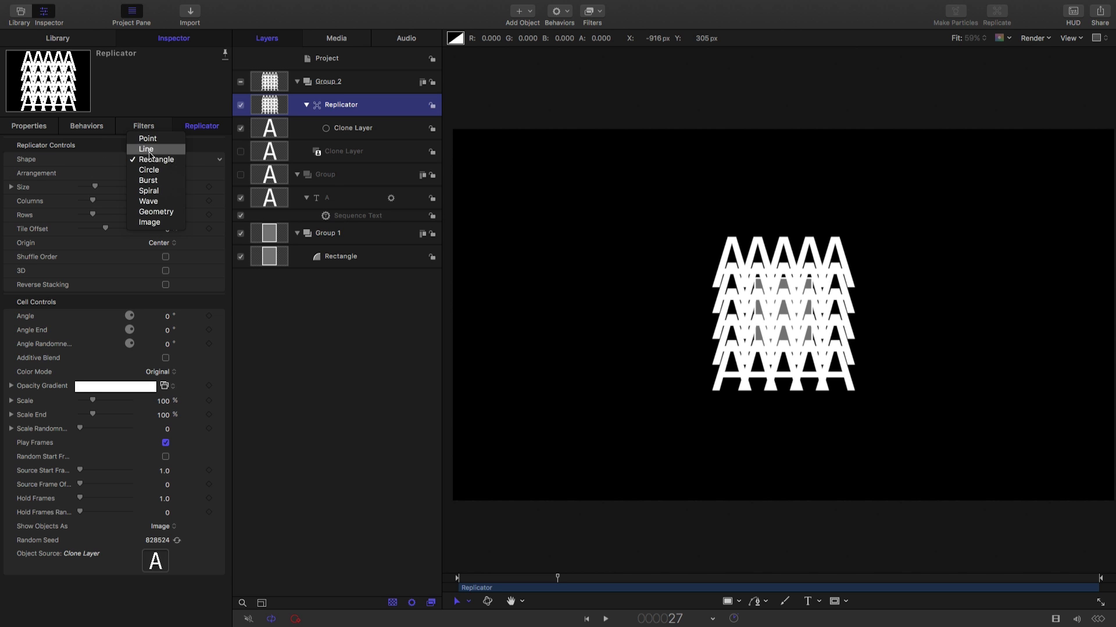
pyautogui.click(149, 151)
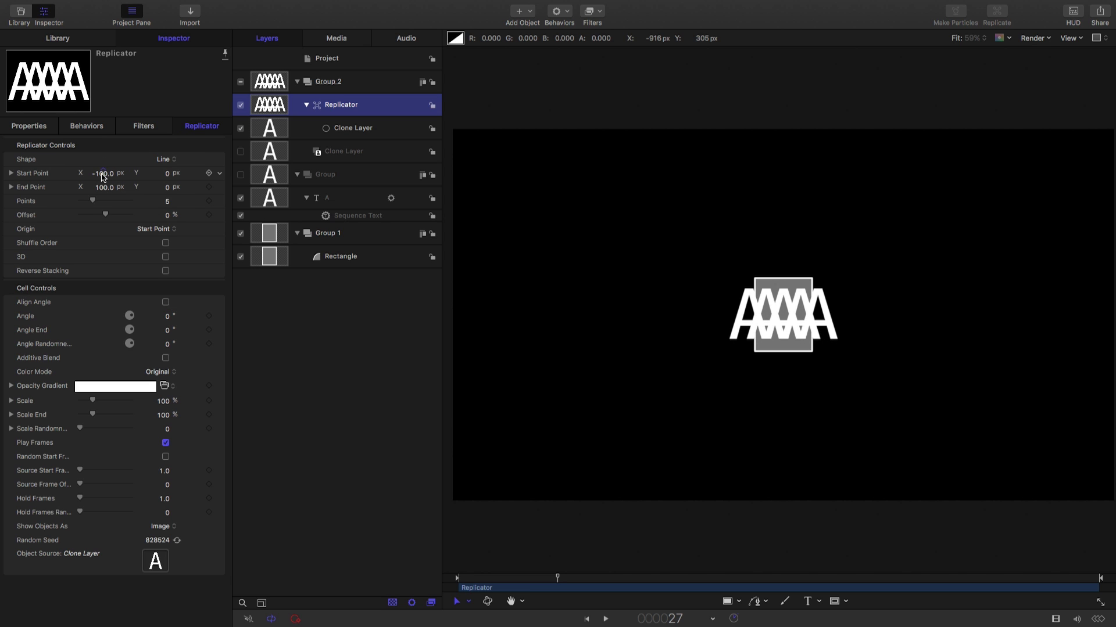
# Set the replicator line to start at 0, 0 and end at 0, -5200 px with 27 points
pyautogui.click(103, 174)
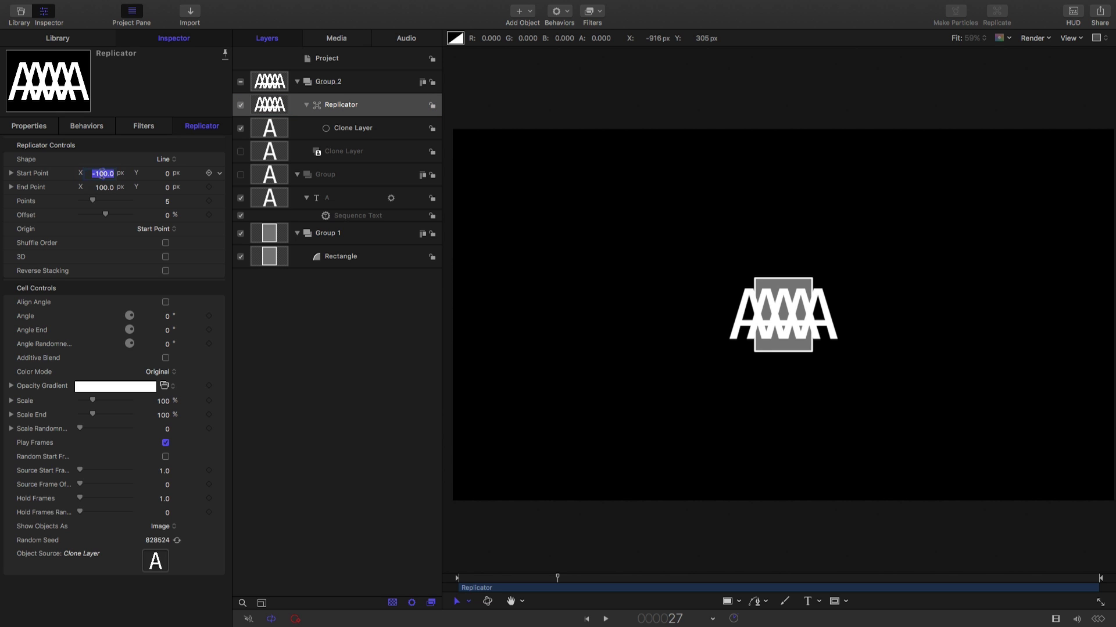
pyautogui.write('0')
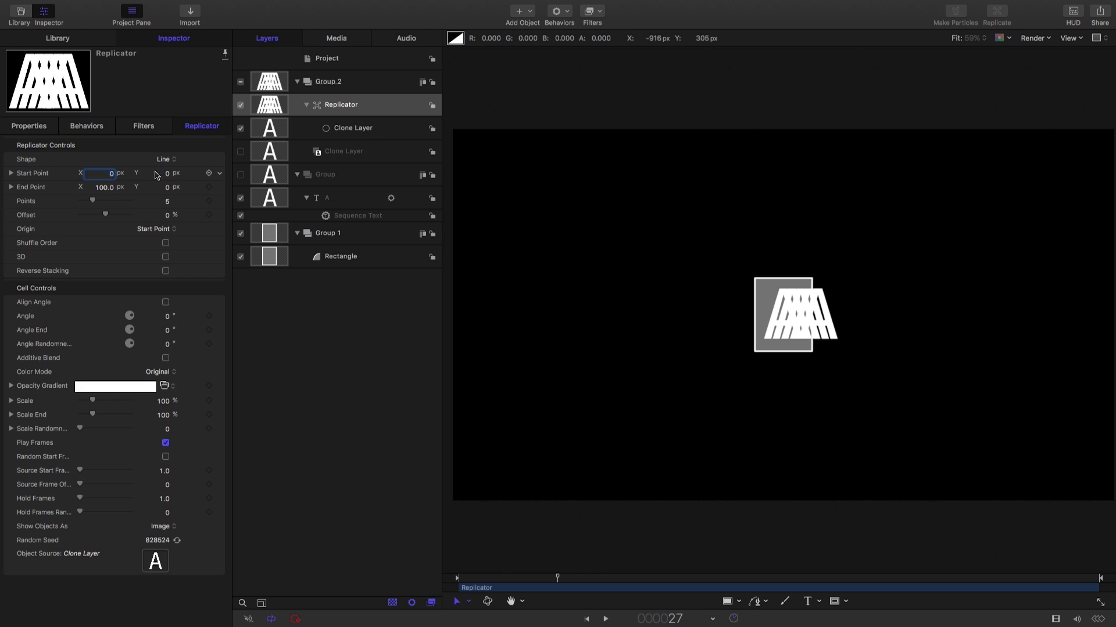
pyautogui.click(105, 186)
pyautogui.write('0')
pyautogui.press('Tab')
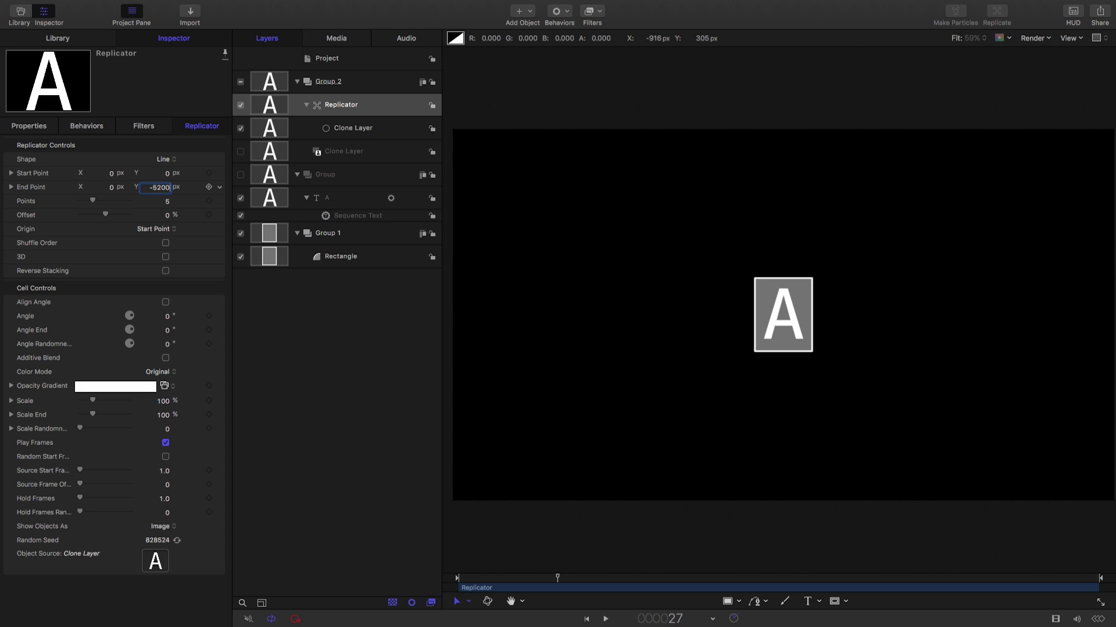
pyautogui.press('Return')
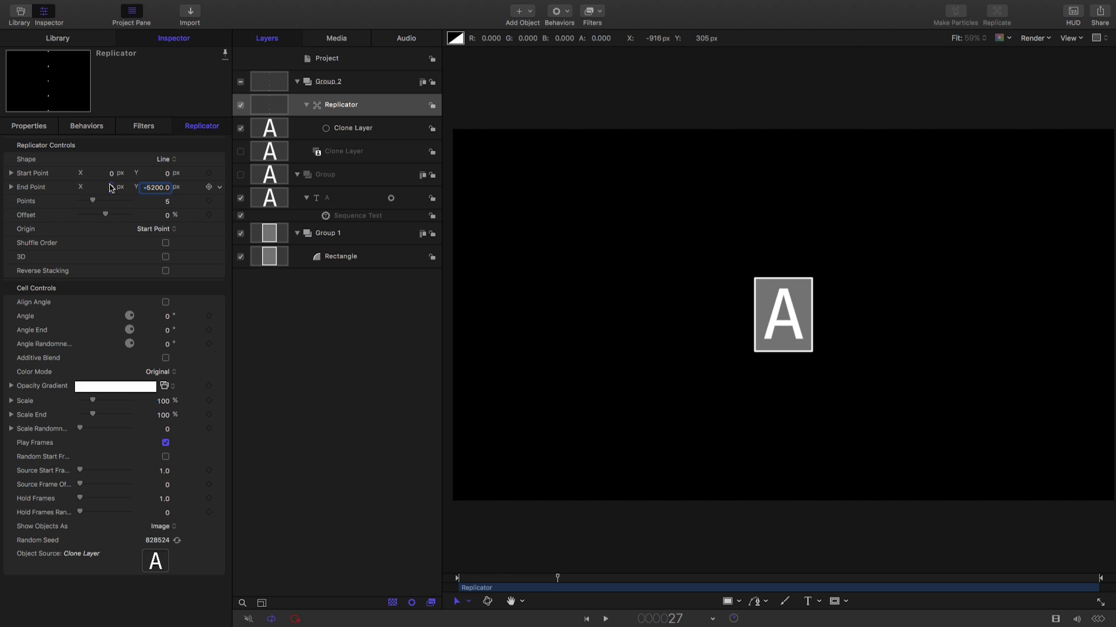
pyautogui.click(167, 201)
pyautogui.press('Return')
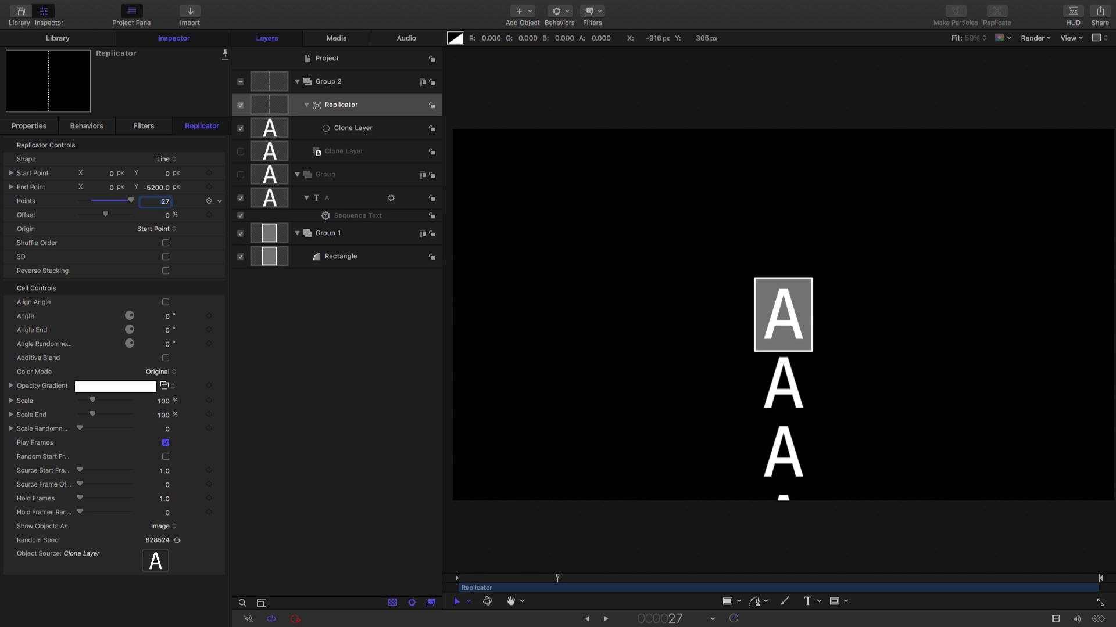
# Move the rectangle into the letter's group behind the text and delete the emptied Group 1
pyautogui.click(269, 256)
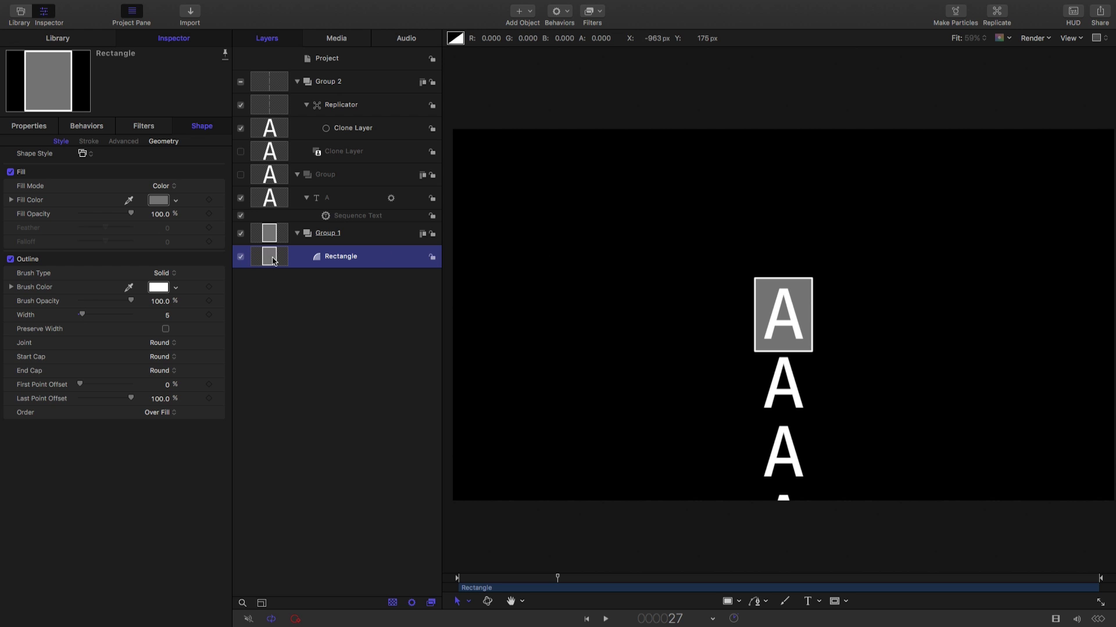
pyautogui.moveTo(265, 260); pyautogui.dragTo(352, 193)
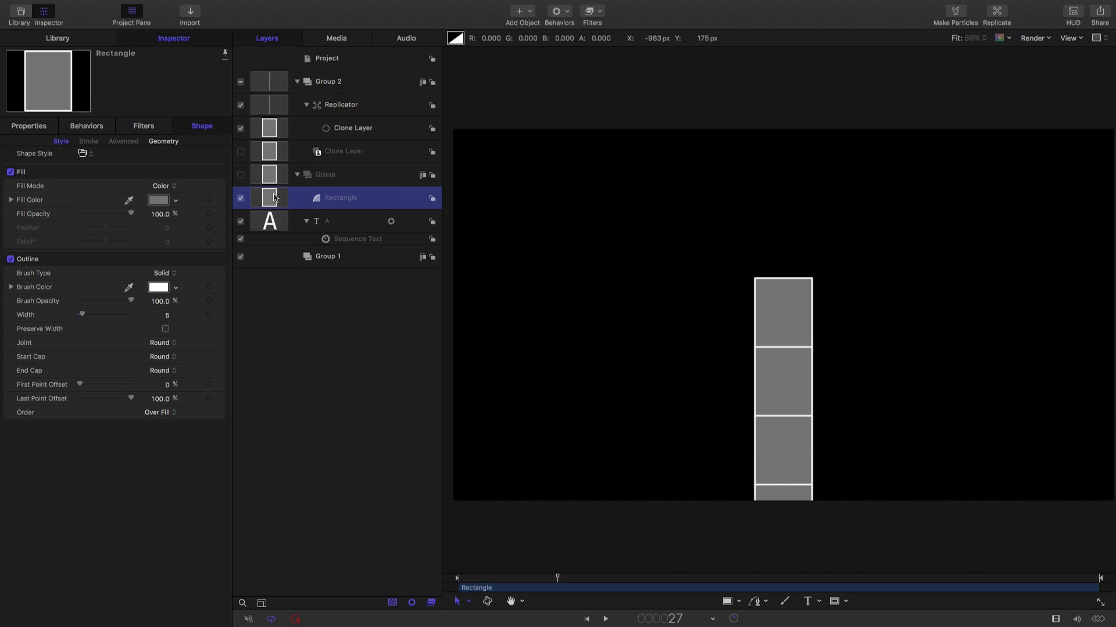
pyautogui.press('super+bracketleft')
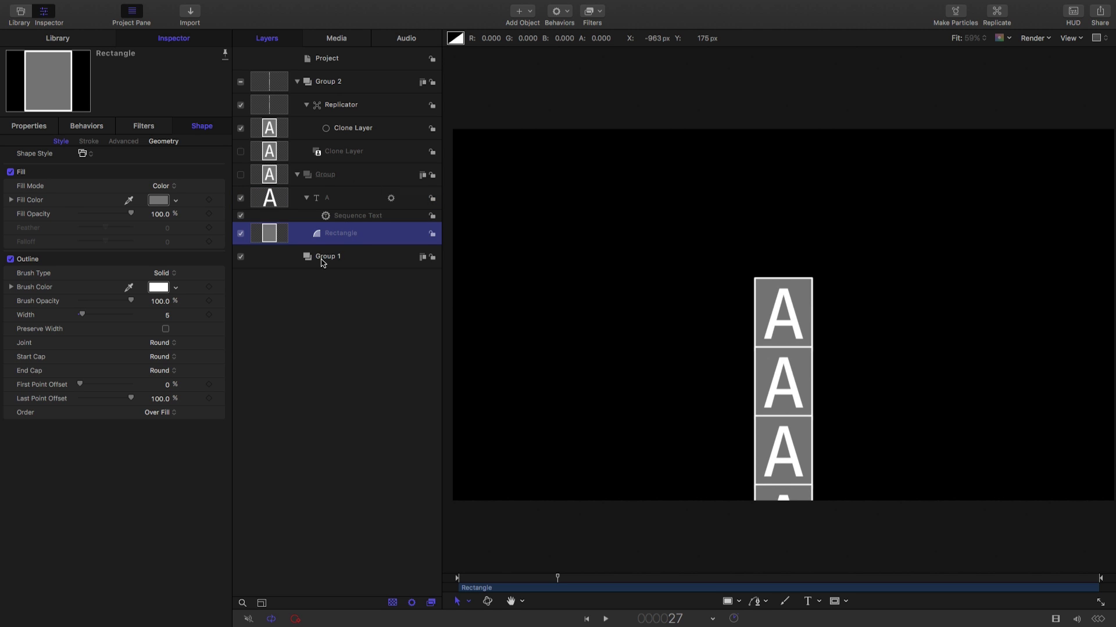
pyautogui.click(321, 259)
pyautogui.press('Delete')
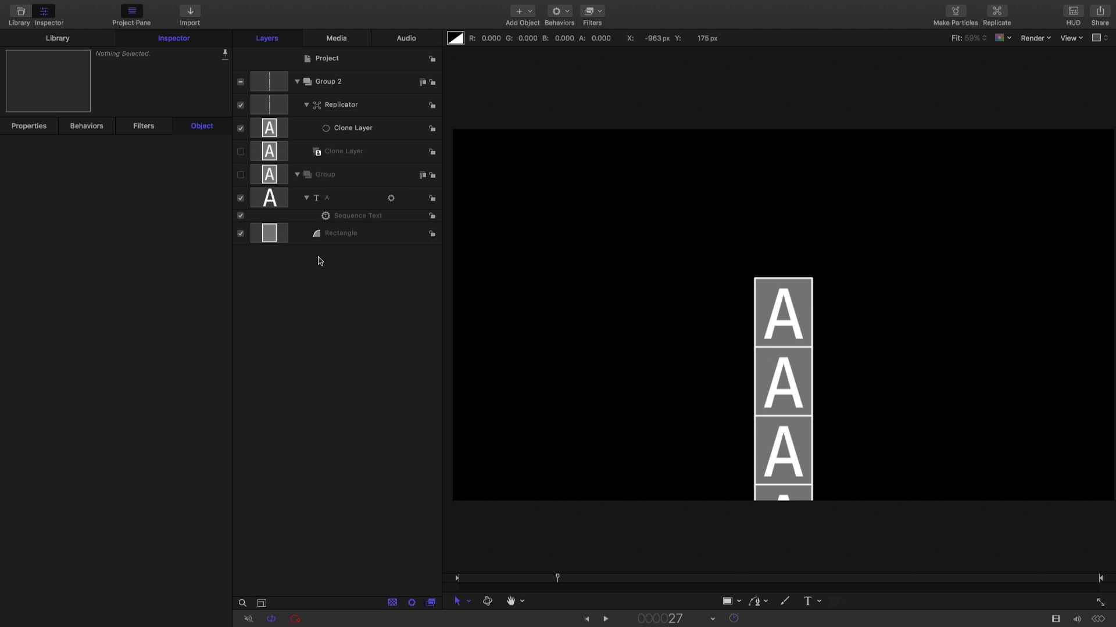
# Turn off Play Frames for the replicator and set its Source Frame Offset to 1
pyautogui.click(268, 106)
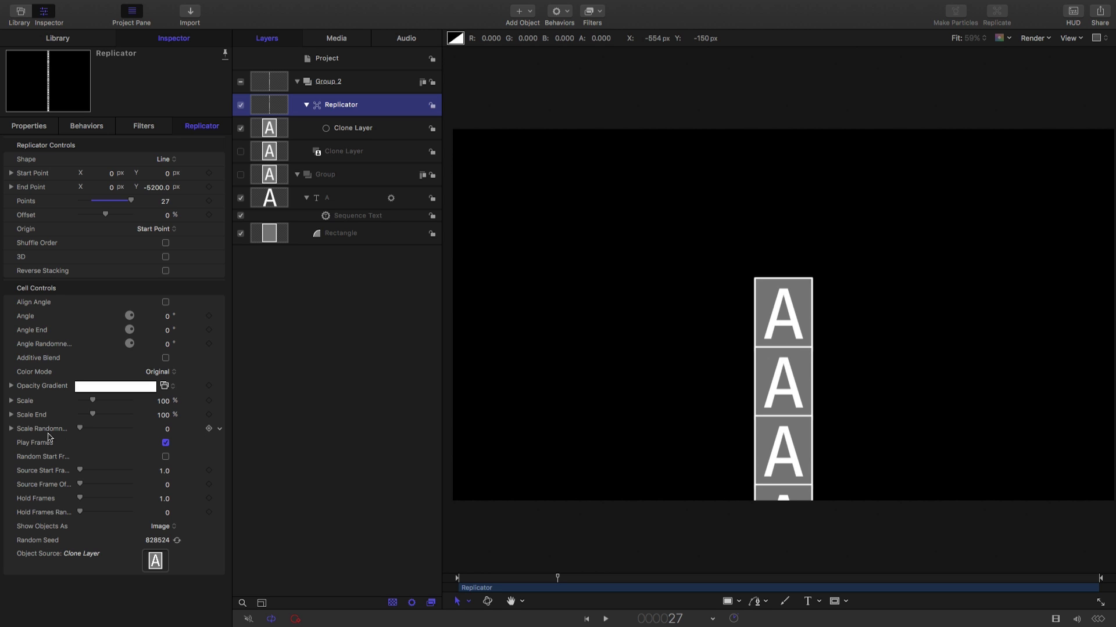
pyautogui.click(166, 443)
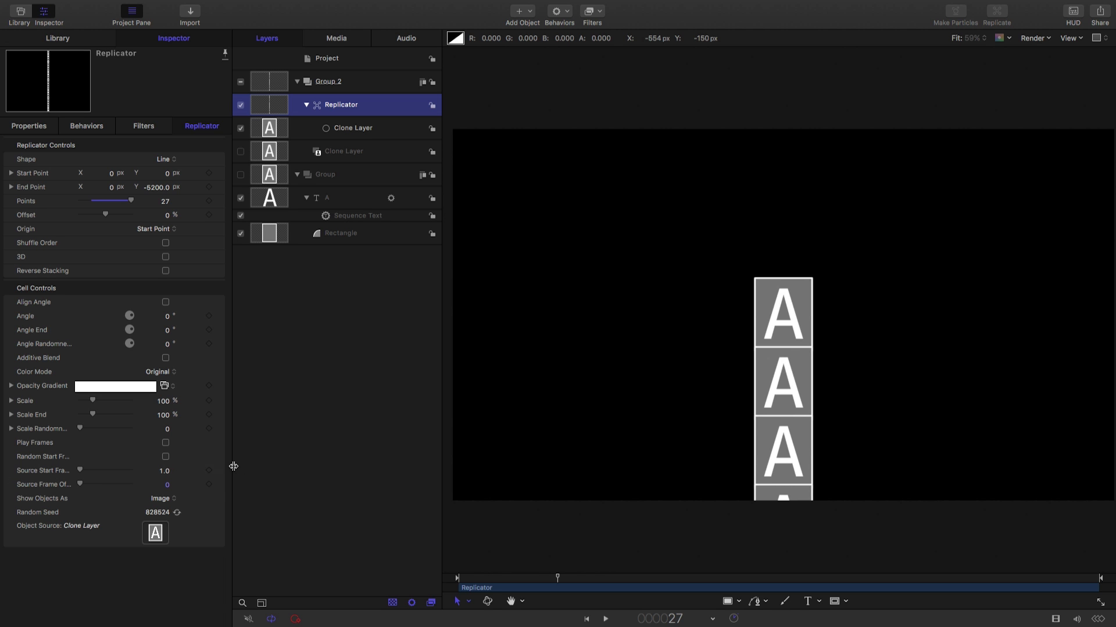
pyautogui.moveTo(233, 467); pyautogui.dragTo(371, 465)
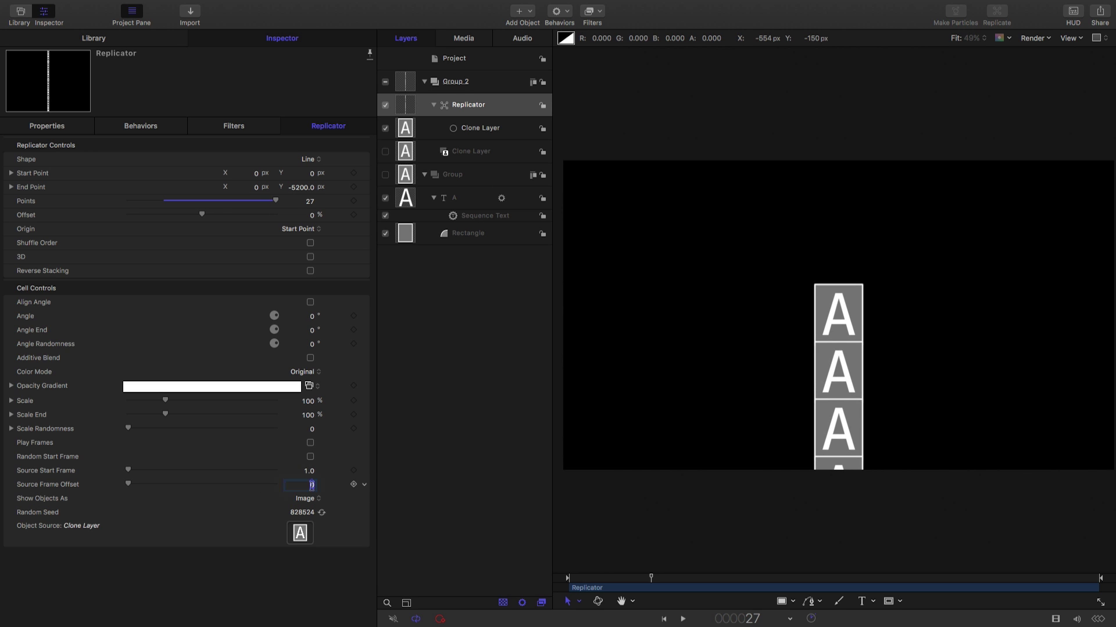
pyautogui.write('1')
pyautogui.press('Return')
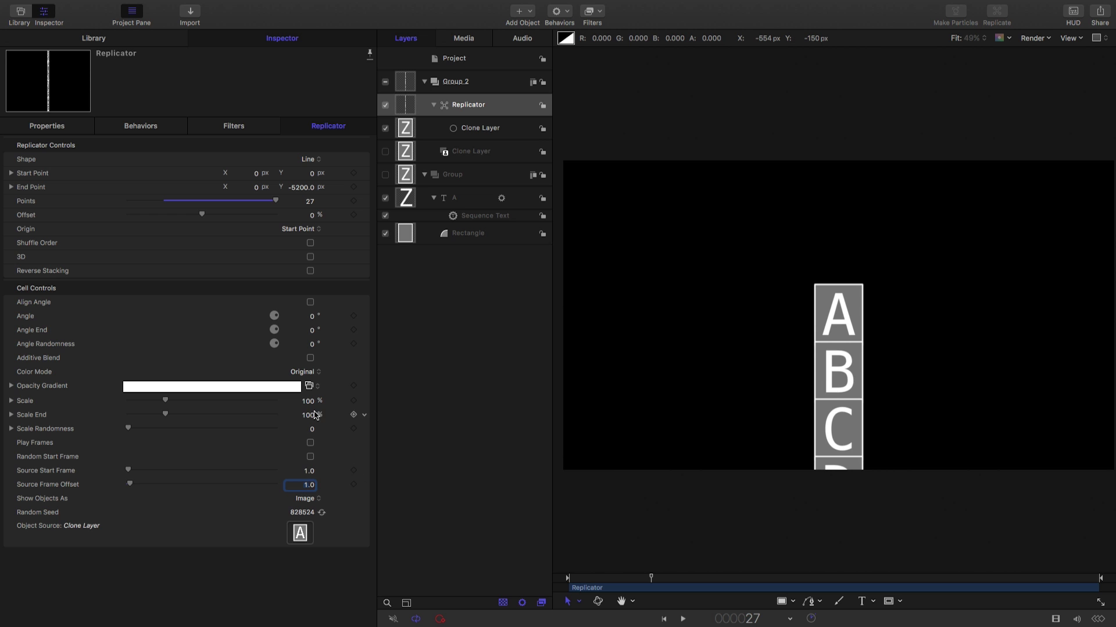
# Try shifting the replicator's Y position to preview the letter column scrolling, and return it to 0
pyautogui.click(35, 125)
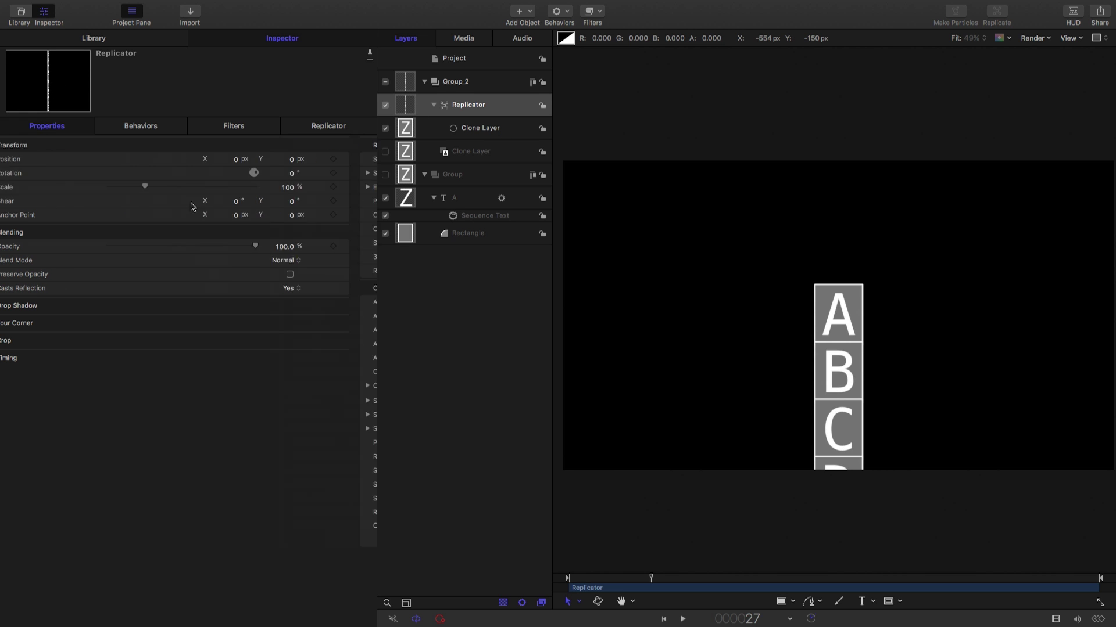
pyautogui.click(310, 159)
pyautogui.write('1054')
pyautogui.press('Return')
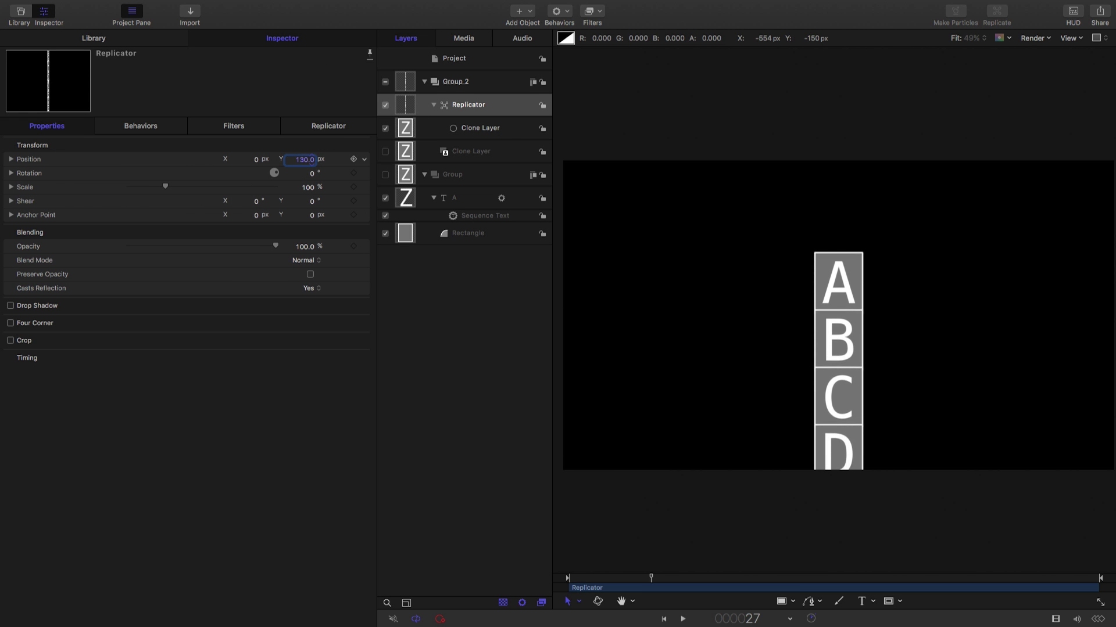
pyautogui.moveTo(302, 159); pyautogui.dragTo(326, 159)
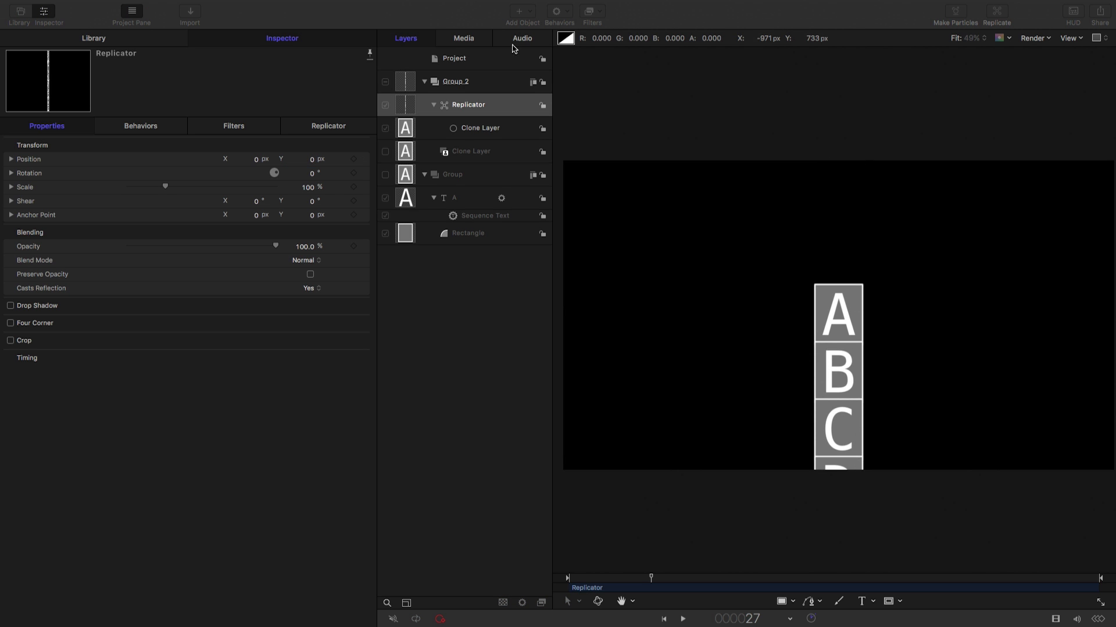
# Add a new empty group at the top level of the project, above Group 2
pyautogui.click(460, 58)
pyautogui.rightClick(460, 58)
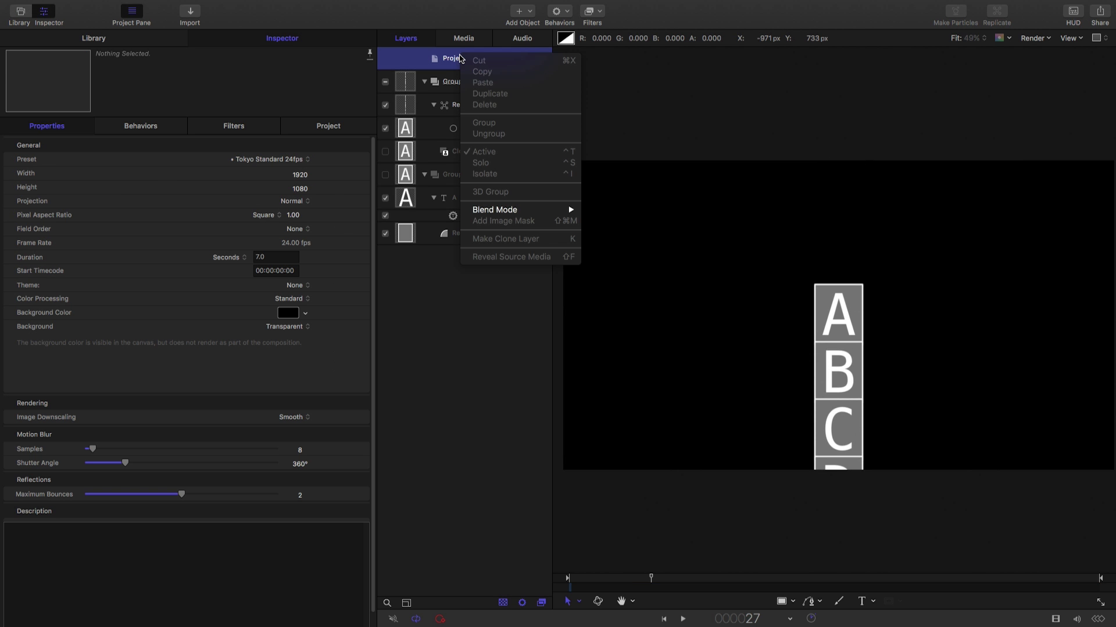
pyautogui.press('Escape')
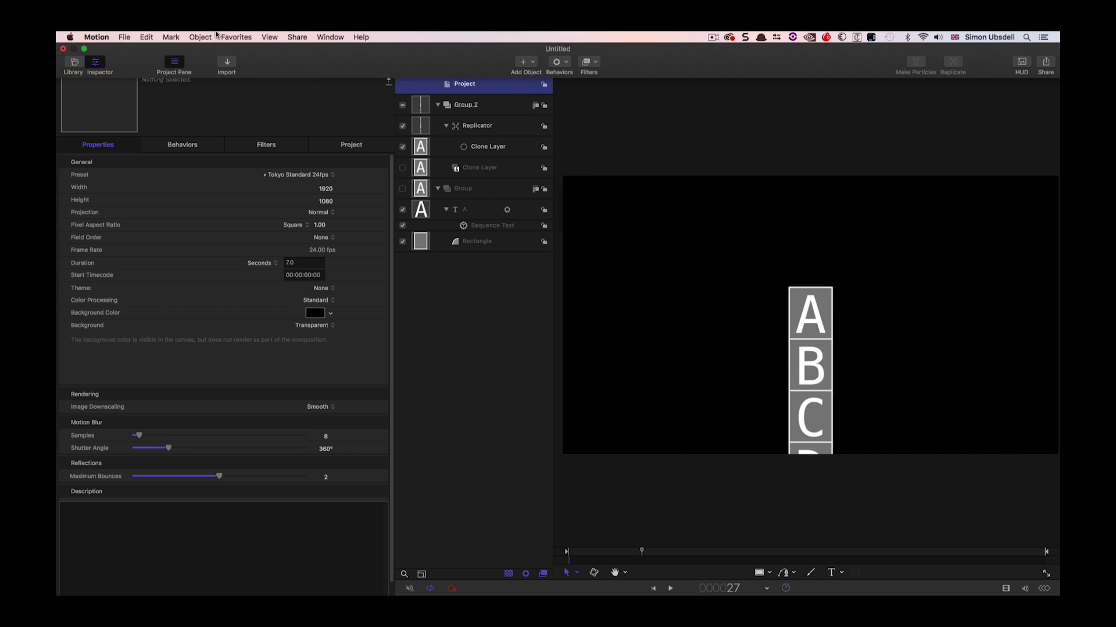
pyautogui.click(161, 6)
pyautogui.click(212, 50)
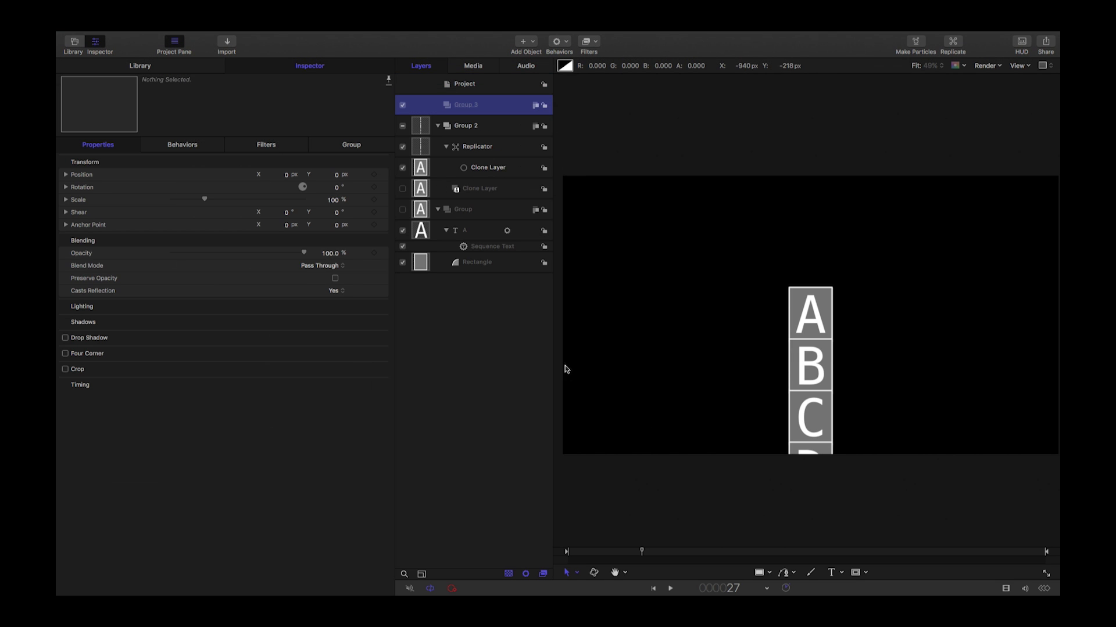
# Add a Color Solid generator to Group 3 and place a Concentric Shapes generator above it
pyautogui.click(150, 67)
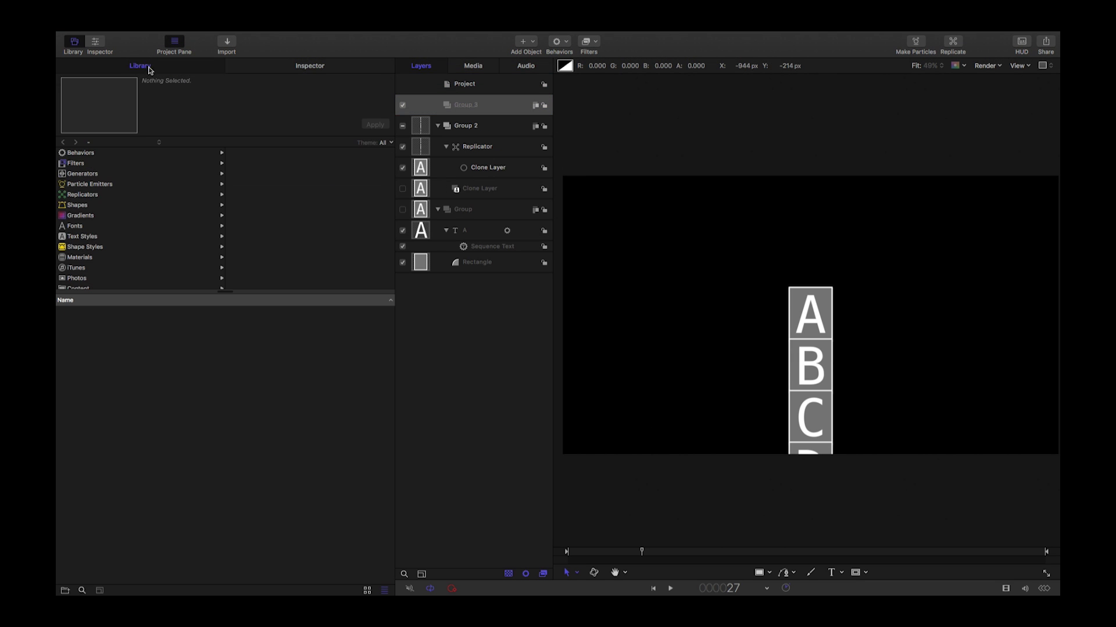
pyautogui.click(82, 177)
pyautogui.click(252, 185)
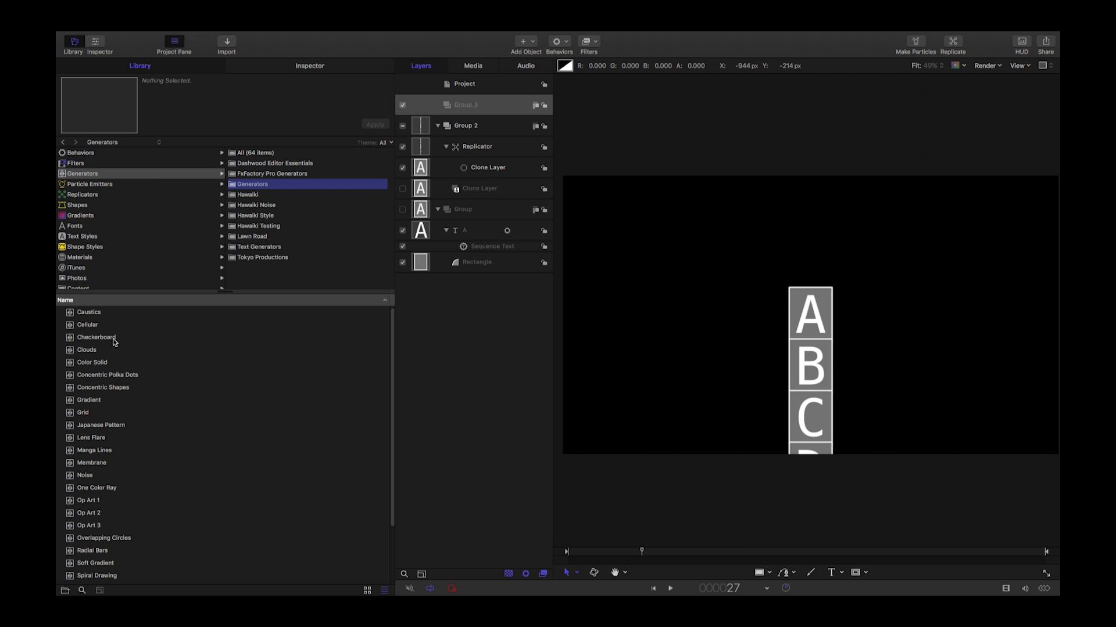
pyautogui.moveTo(75, 363); pyautogui.dragTo(466, 110)
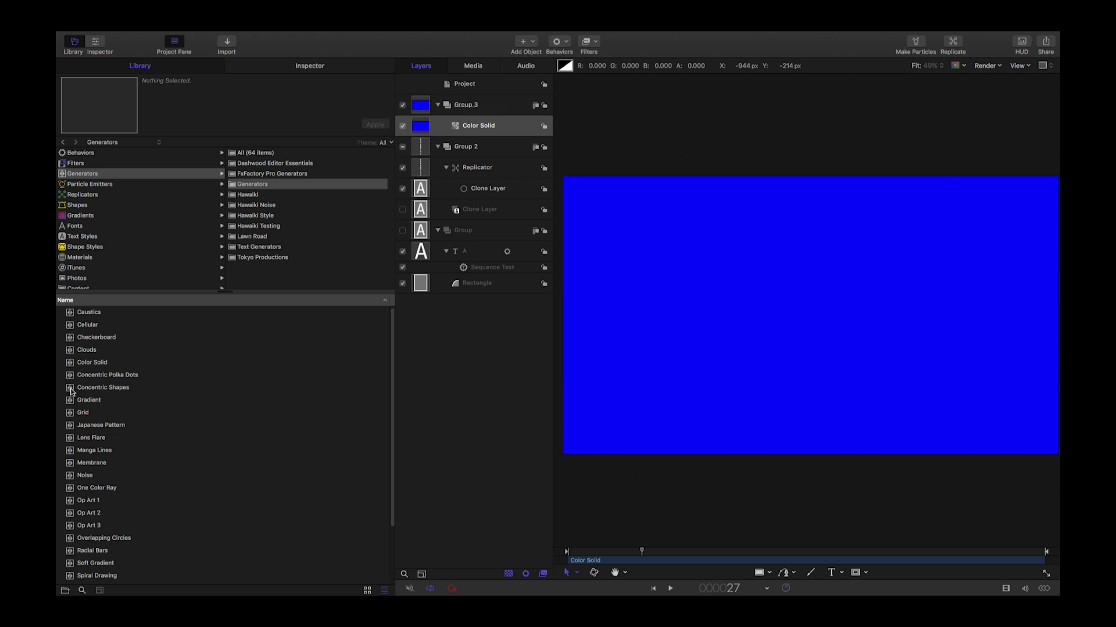
pyautogui.moveTo(71, 389); pyautogui.dragTo(457, 122)
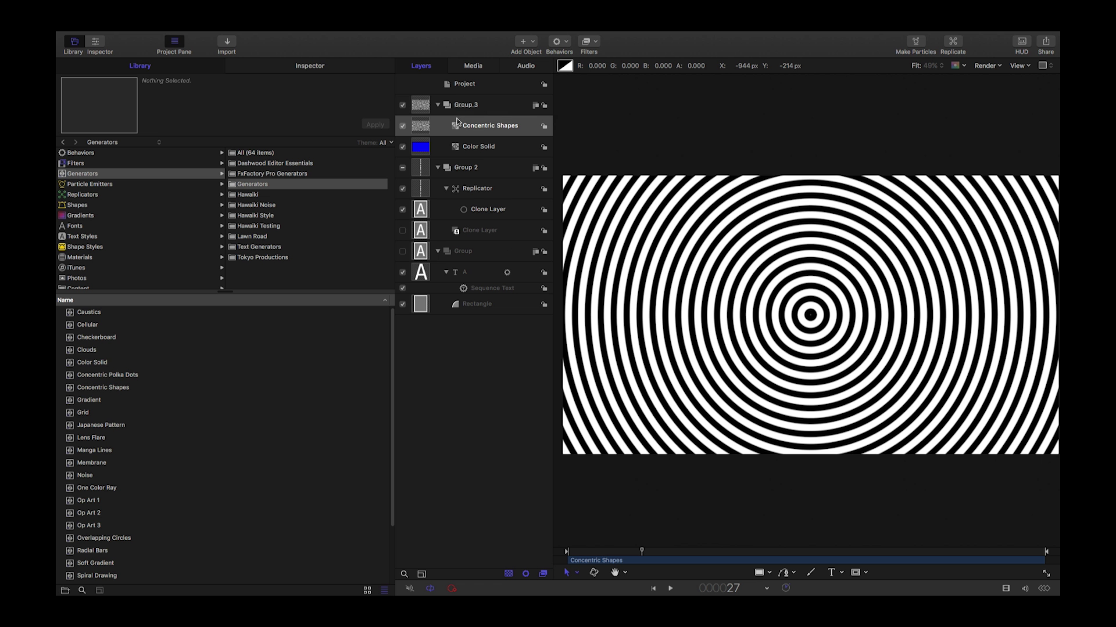
# Change the Color Solid's color to a gray of 45% brightness
pyautogui.click(416, 151)
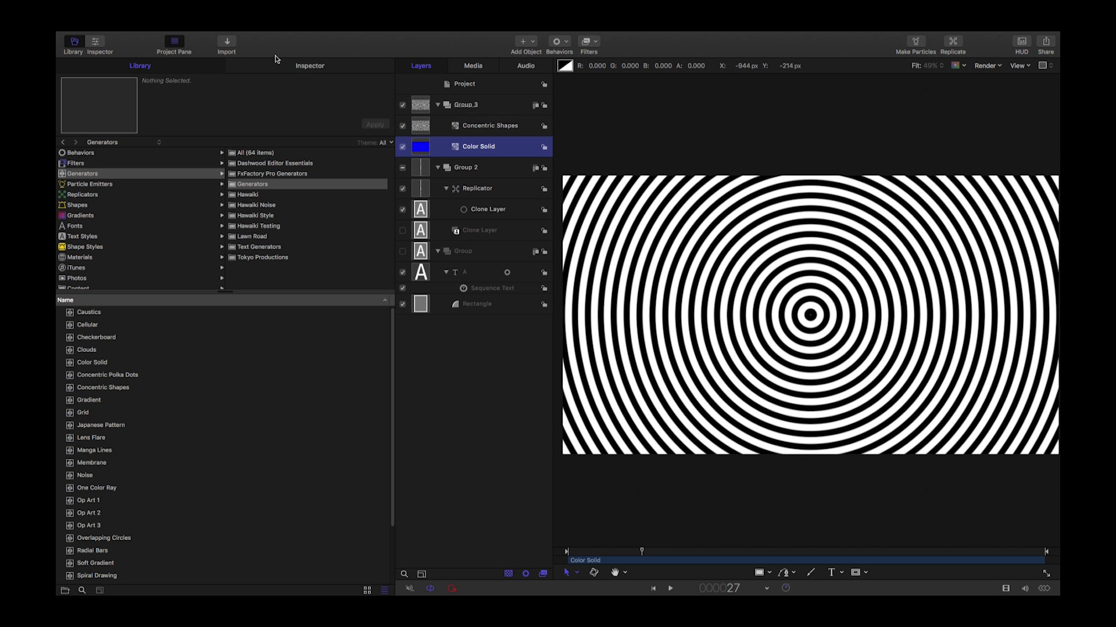
pyautogui.click(302, 68)
pyautogui.click(328, 212)
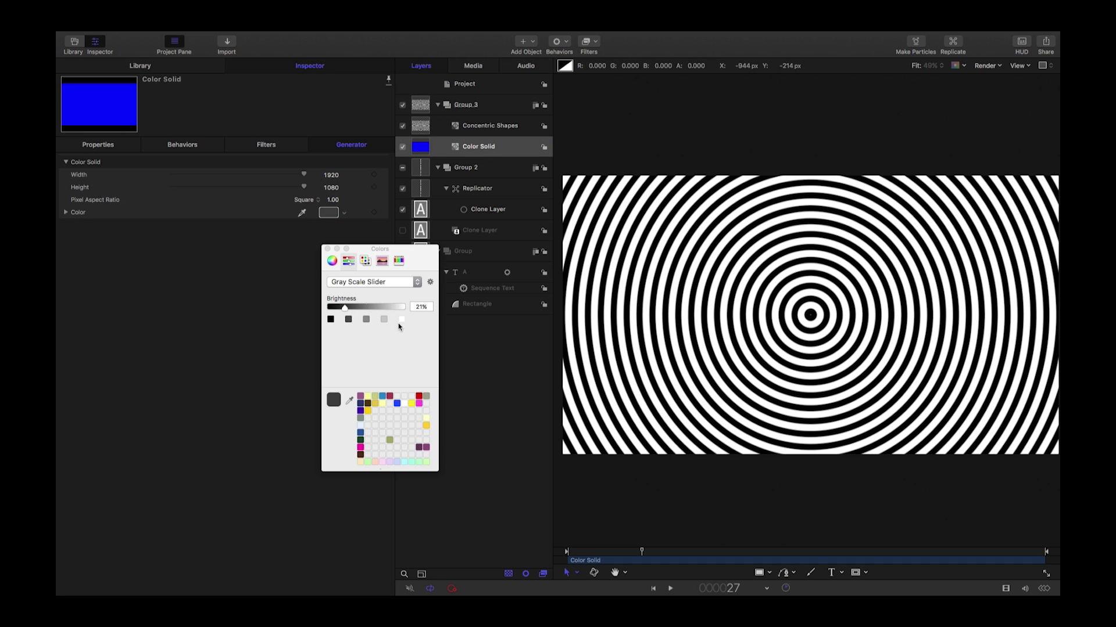
pyautogui.moveTo(363, 311); pyautogui.dragTo(364, 312)
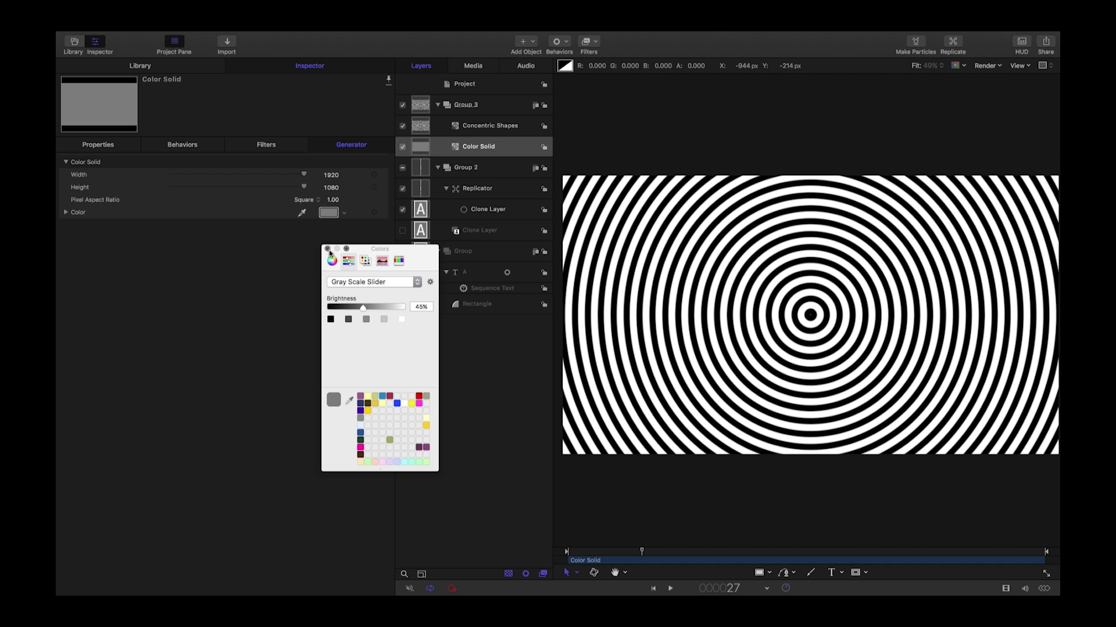
# Lower the Concentric Shapes layer's opacity to 20%
pyautogui.click(422, 126)
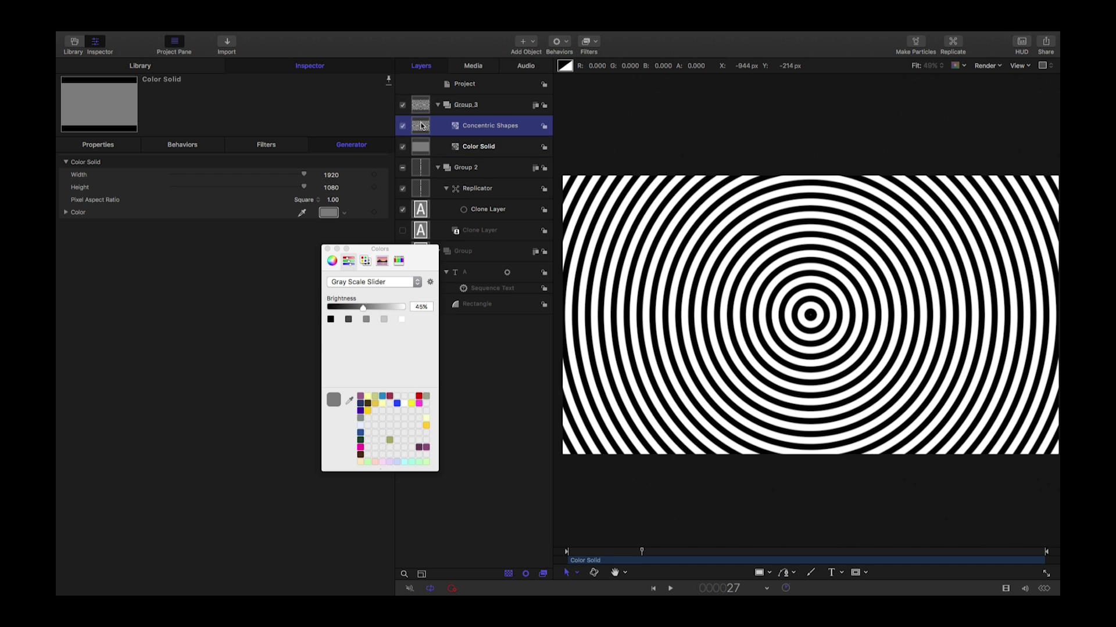
pyautogui.click(327, 249)
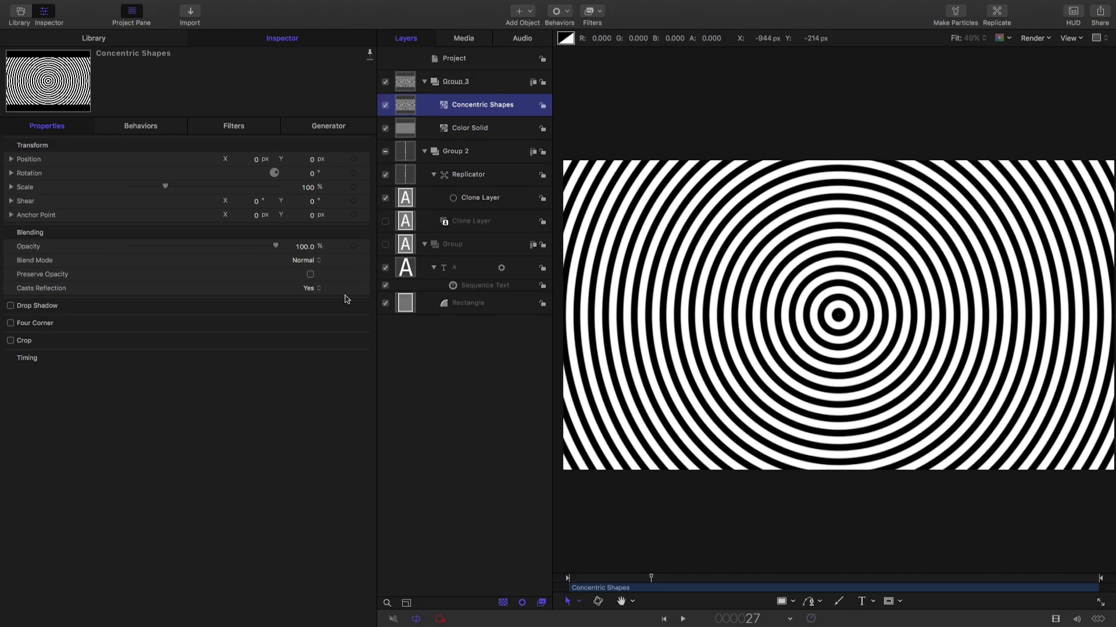
pyautogui.click(330, 253)
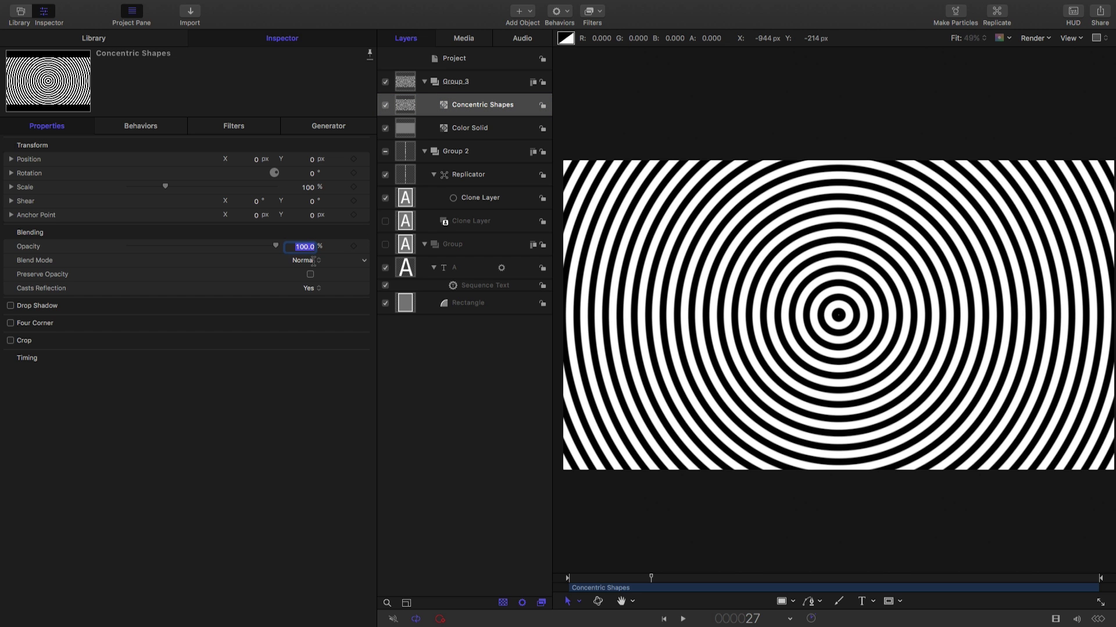
pyautogui.write('20')
pyautogui.press('Return')
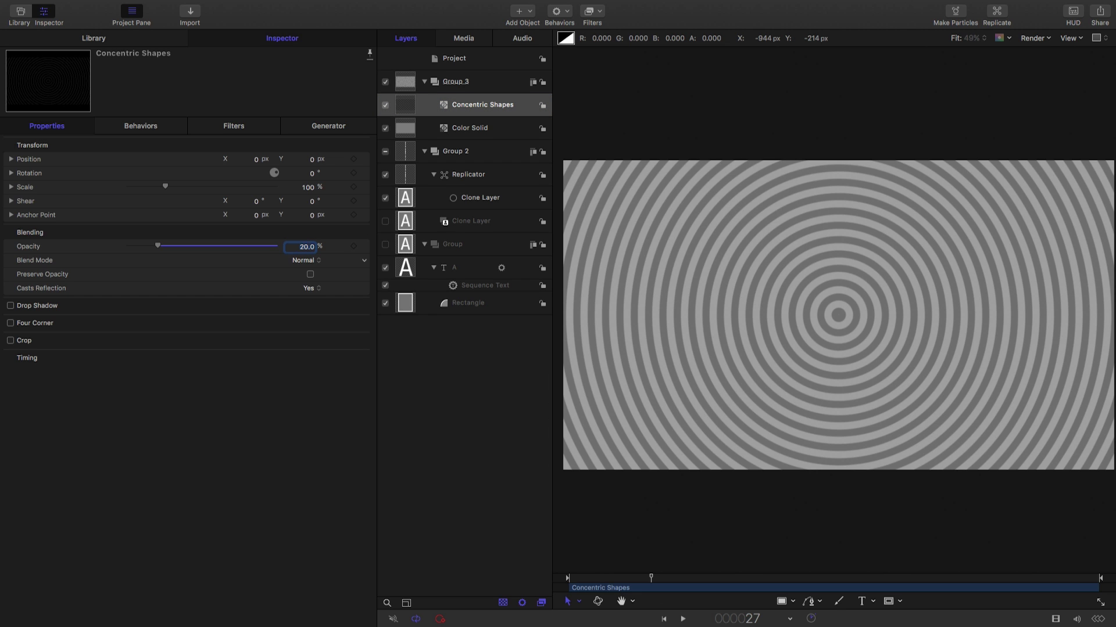
# Set the Inner Cutoff of the Concentric Shapes generator to 475
pyautogui.click(319, 126)
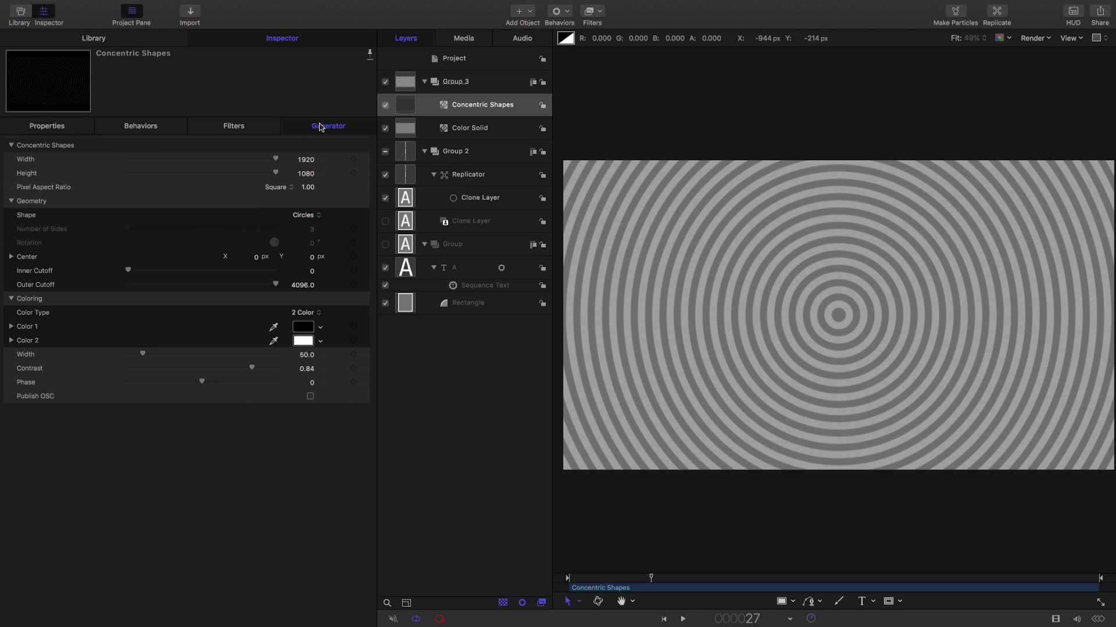
pyautogui.click(312, 272)
pyautogui.write('475')
pyautogui.press('Return')
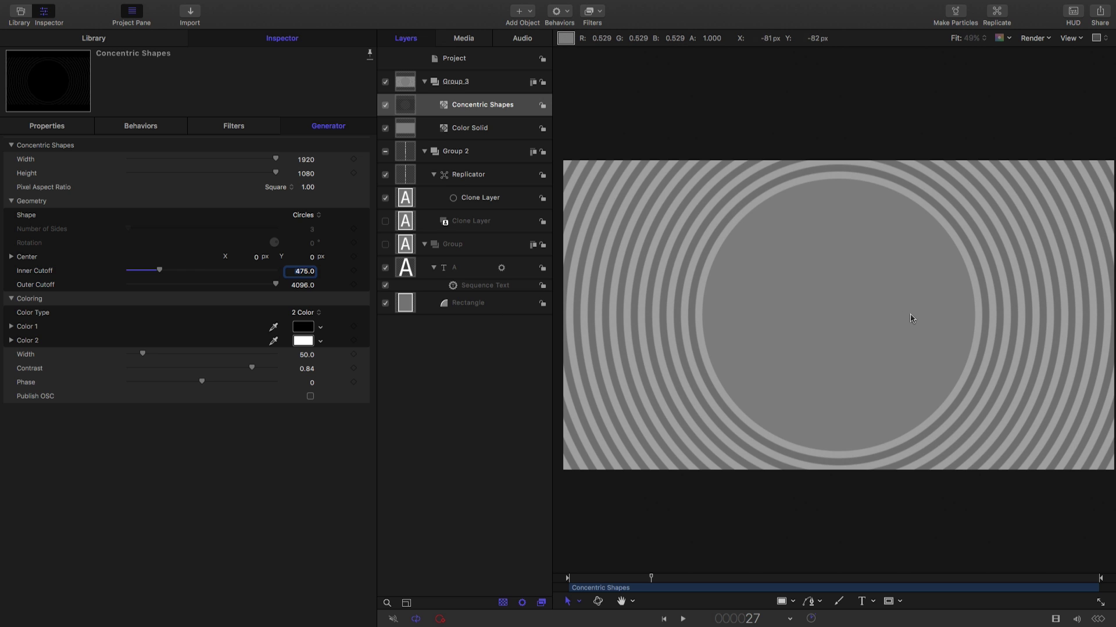
# Resize the letter card's Rectangle shape to a height of 200 and a width of 150
pyautogui.click(459, 82)
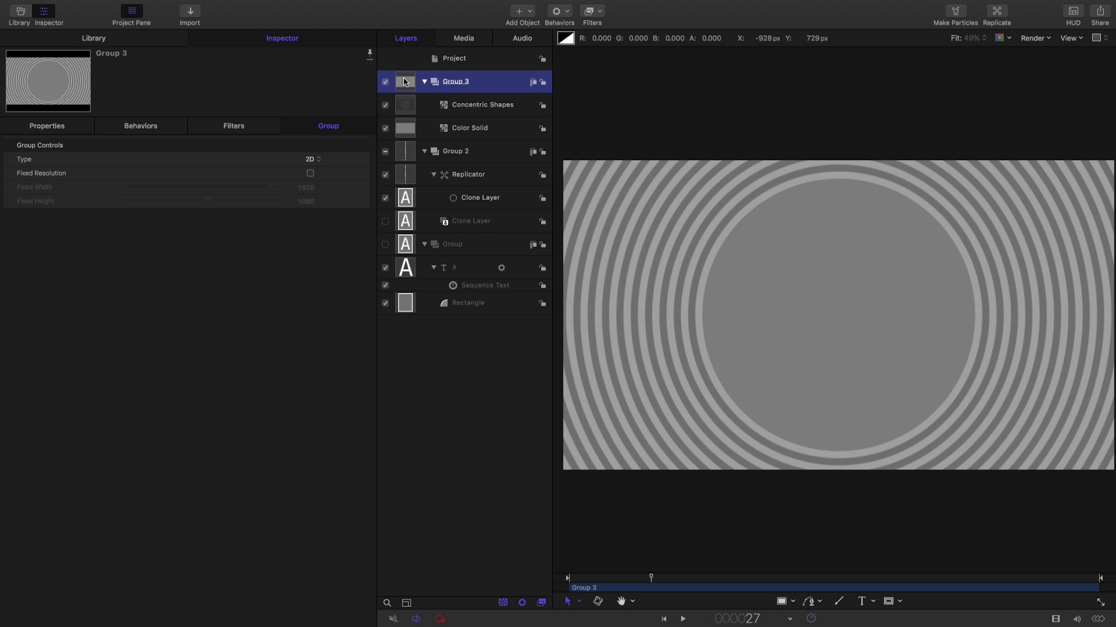
pyautogui.click(414, 311)
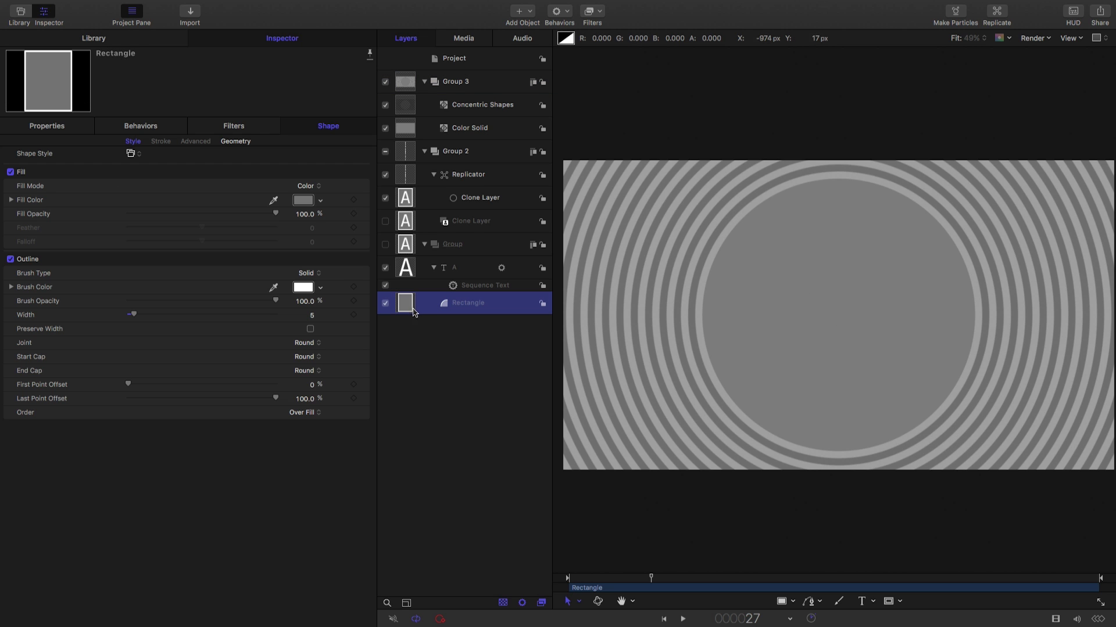
pyautogui.click(231, 142)
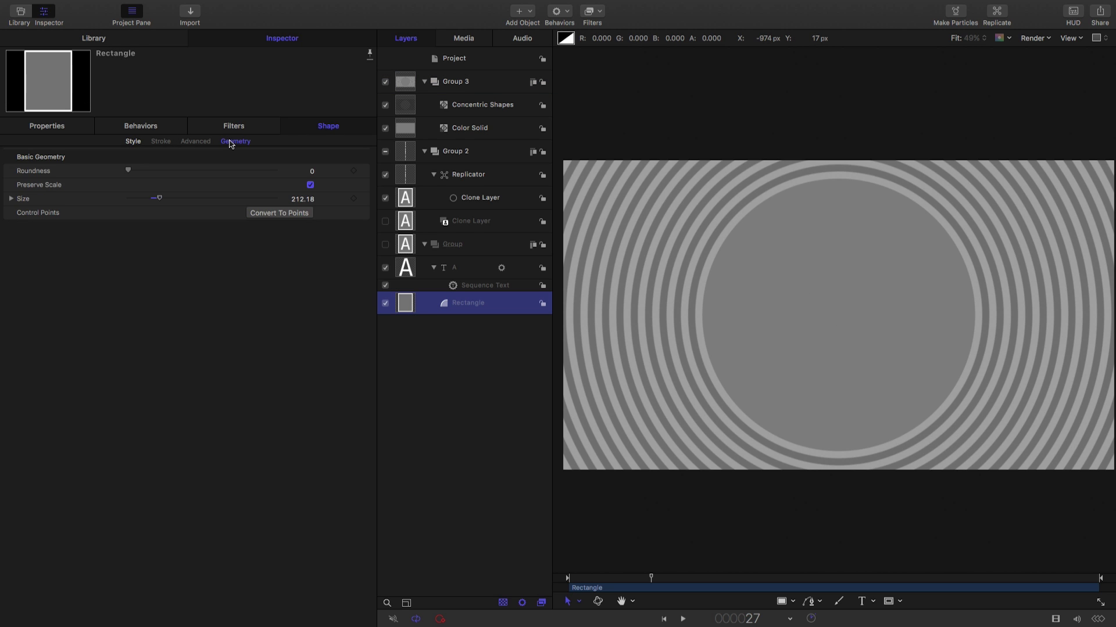
pyautogui.click(12, 199)
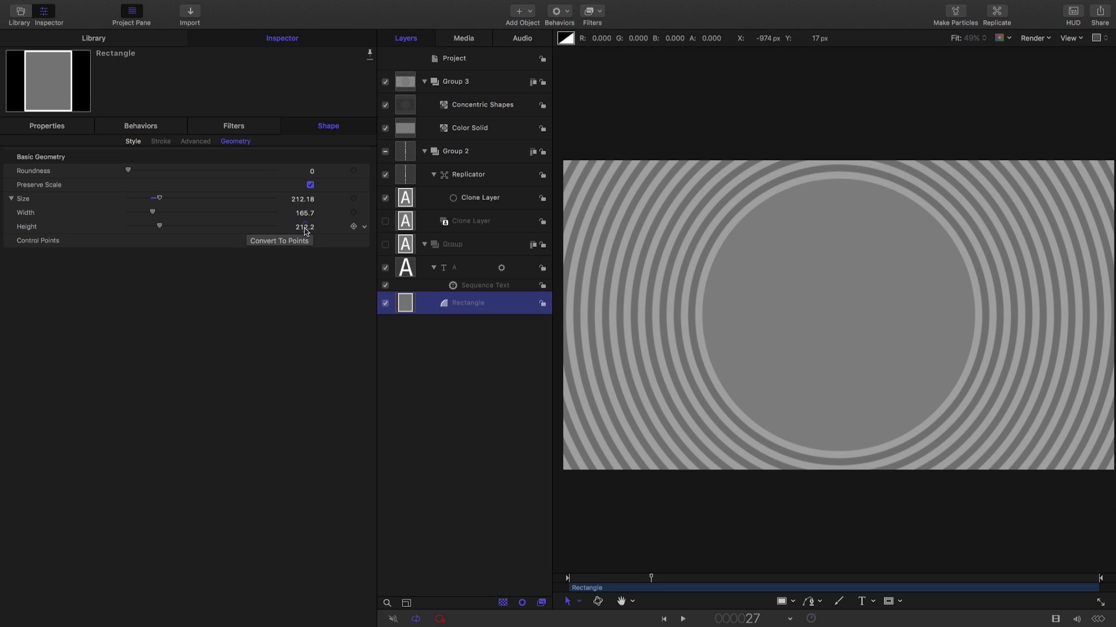
pyautogui.click(307, 227)
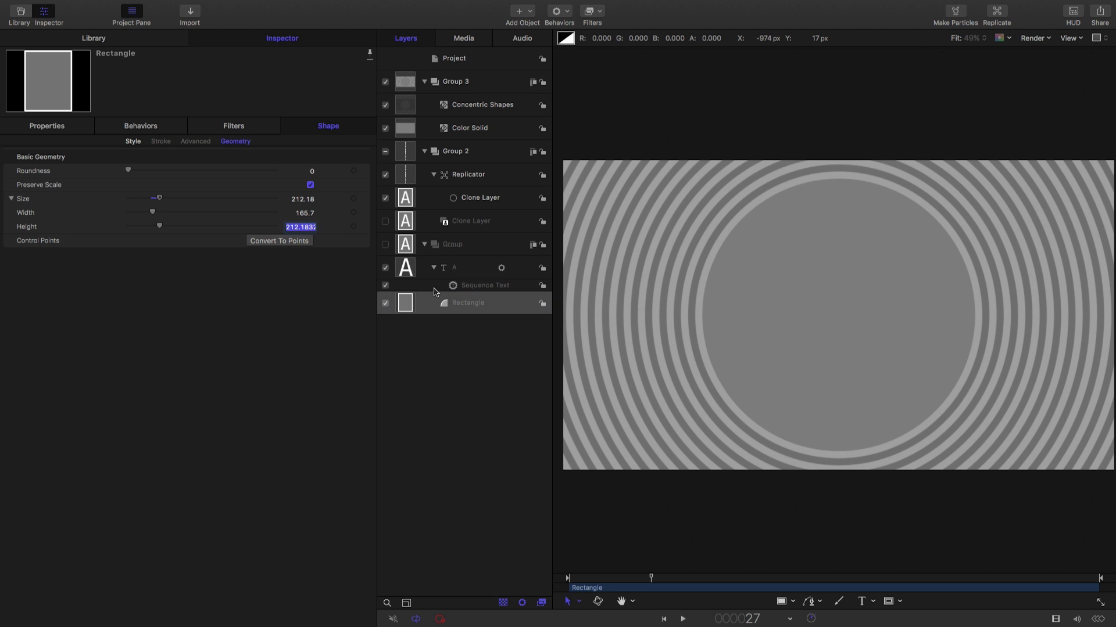
pyautogui.write('200')
pyautogui.hotkey('shift', 'Tab')
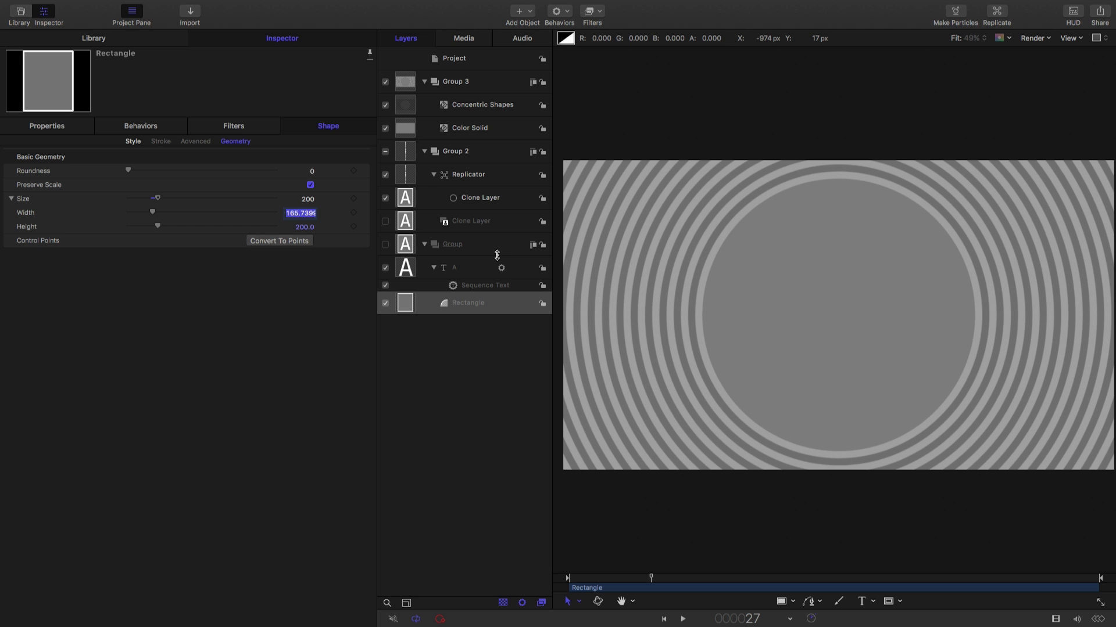
pyautogui.write('150')
pyautogui.press('Return')
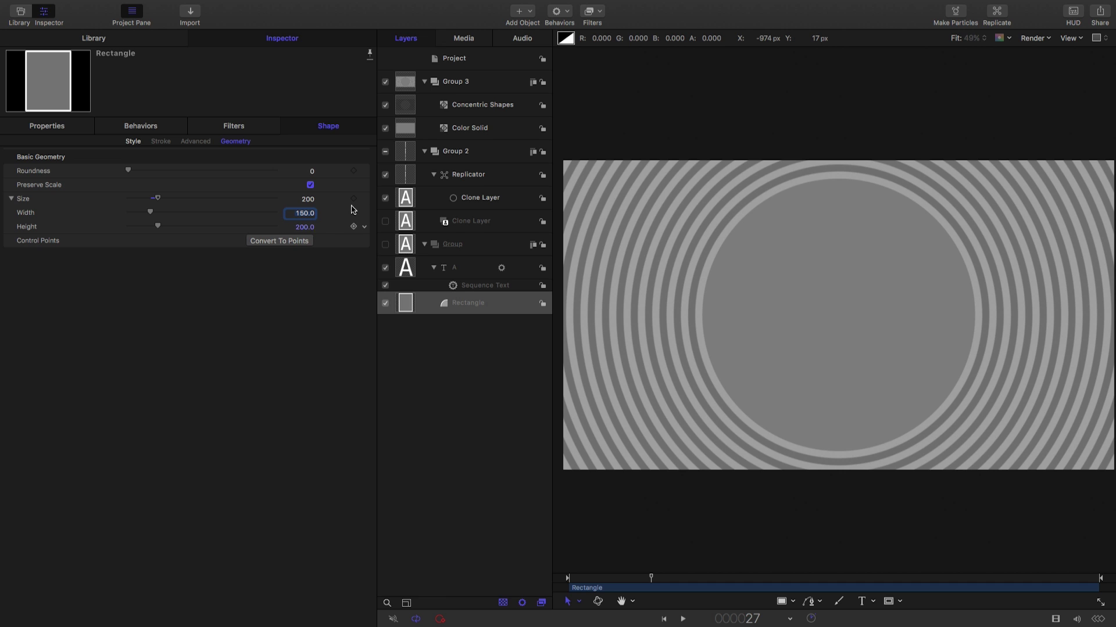
# Draw a rectangle mask about 202 by 259 px on Group 3 around the A card and set its blend mode to Subtract
pyautogui.click(409, 82)
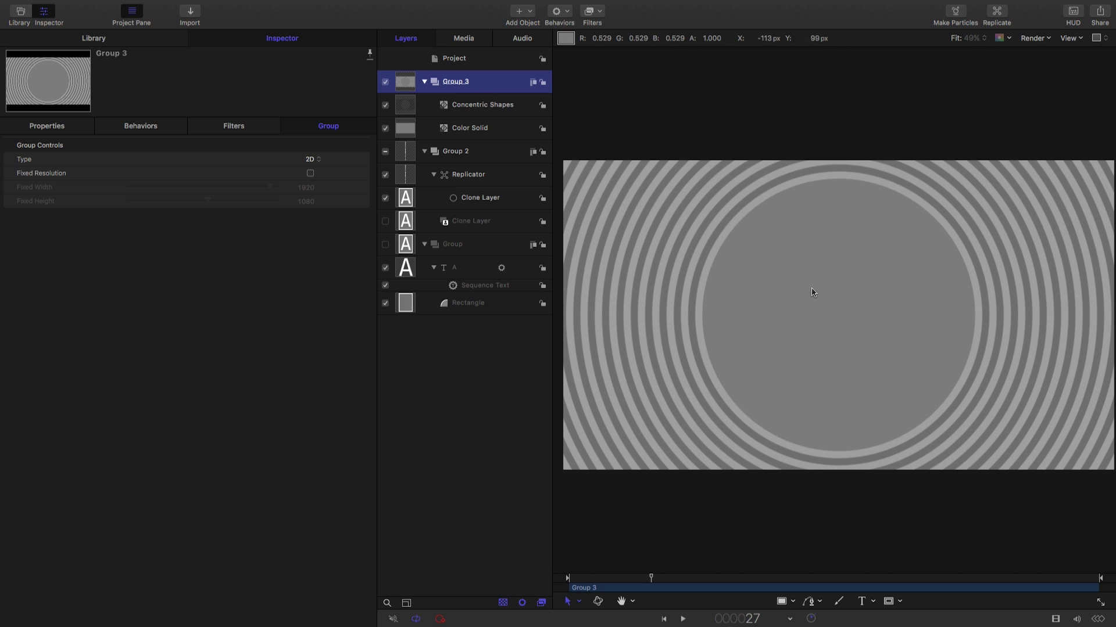
pyautogui.click(888, 604)
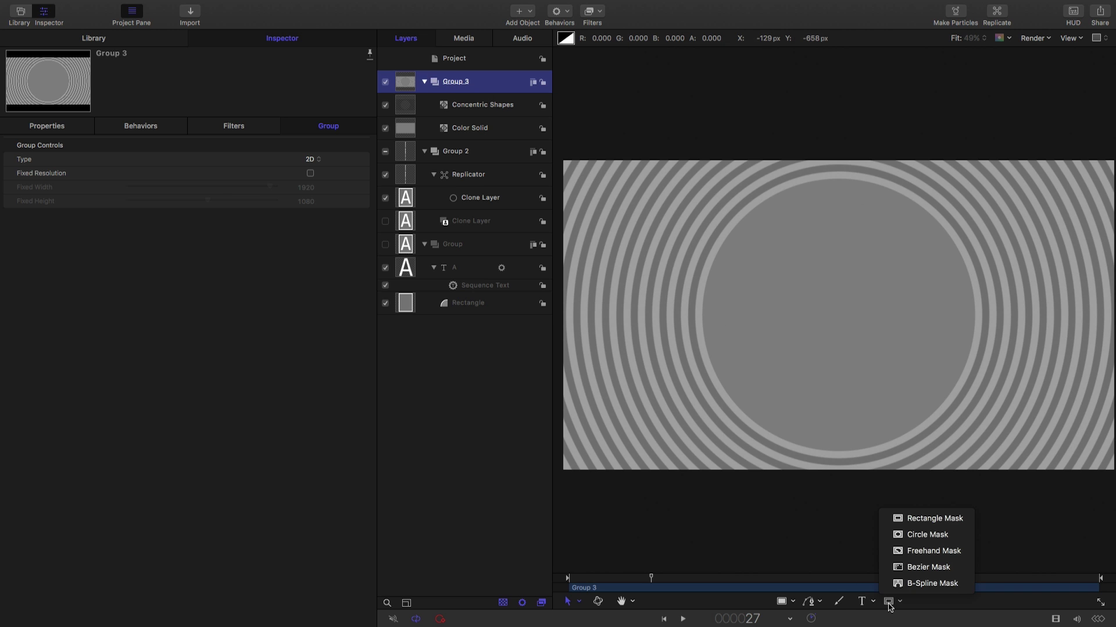
pyautogui.click(907, 517)
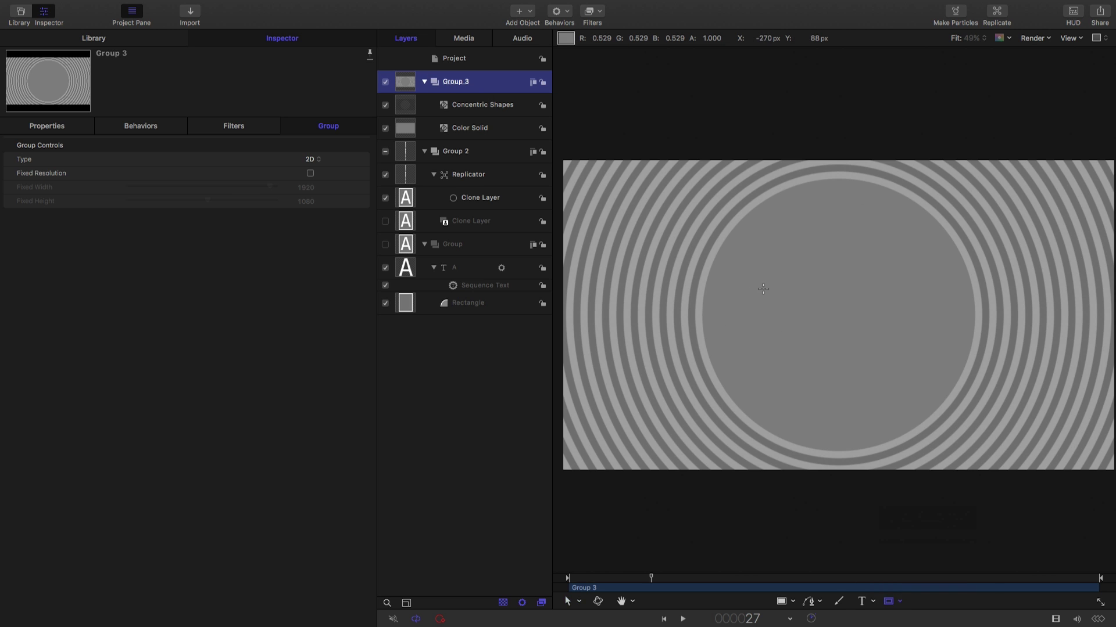
pyautogui.moveTo(806, 275); pyautogui.dragTo(864, 350)
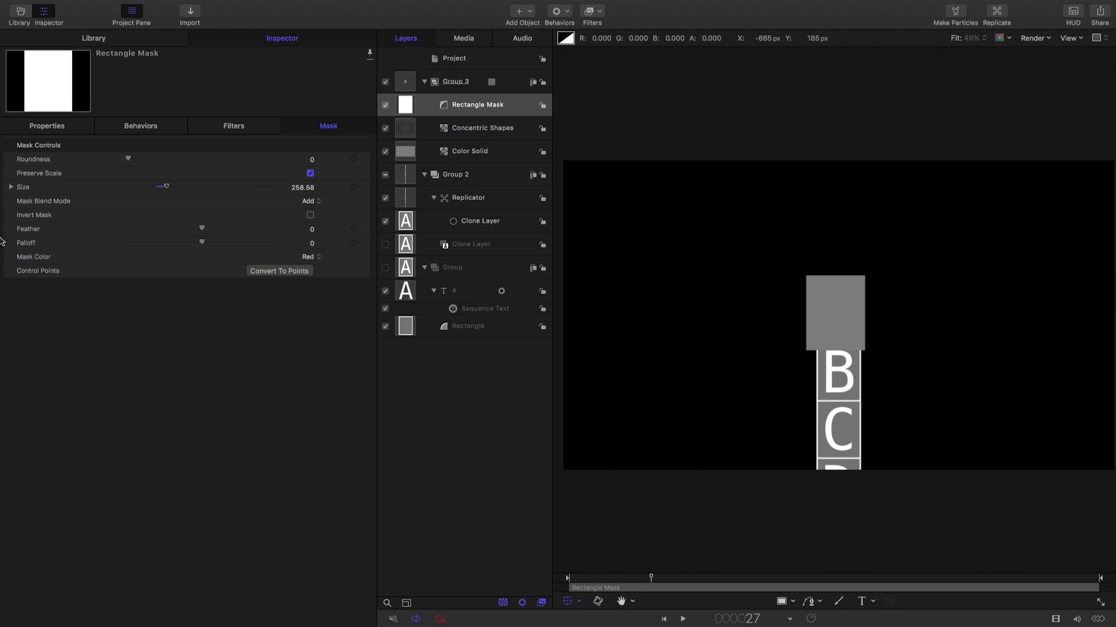
pyautogui.click(310, 201)
pyautogui.click(317, 212)
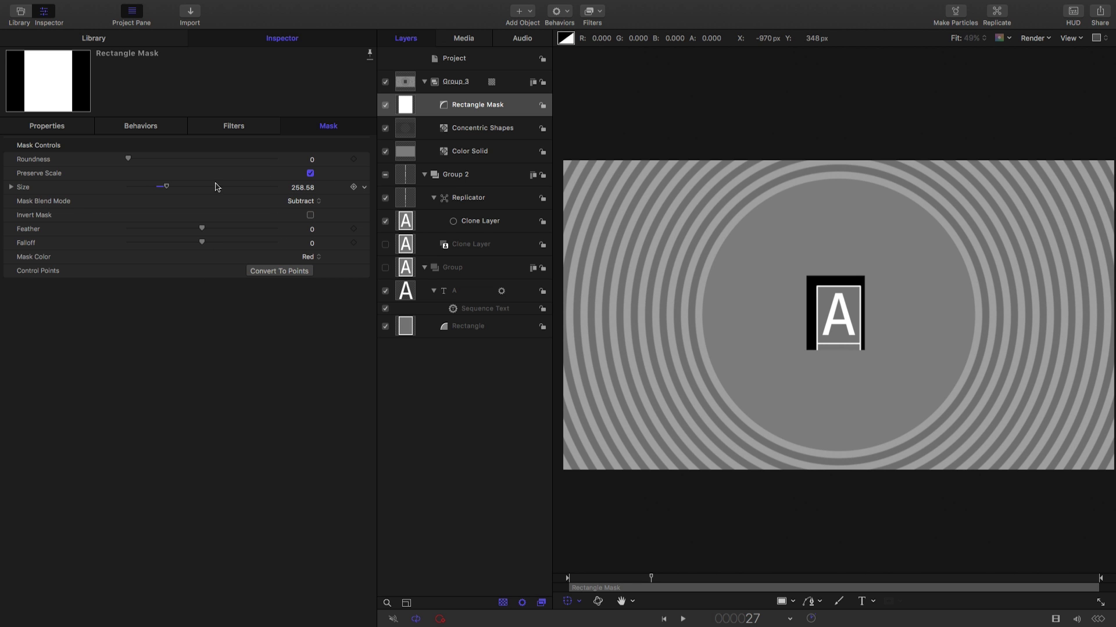
# Set the Rectangle Mask's width to 150 and its height to 200
pyautogui.click(6, 187)
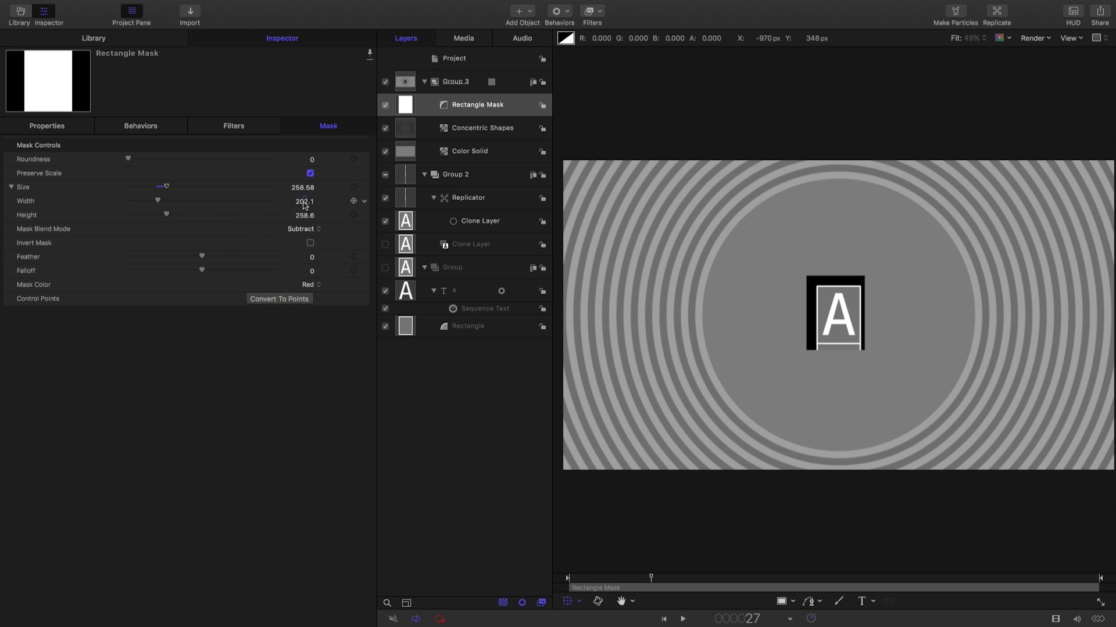
pyautogui.click(304, 202)
pyautogui.write('150')
pyautogui.press('Tab')
pyautogui.write('200')
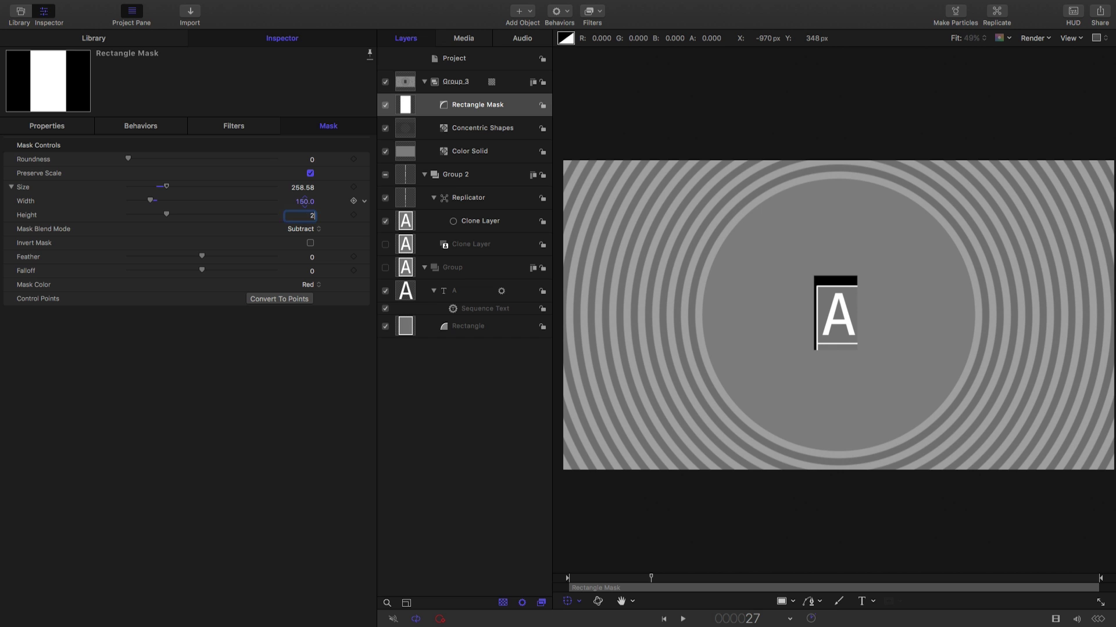
pyautogui.press('Return')
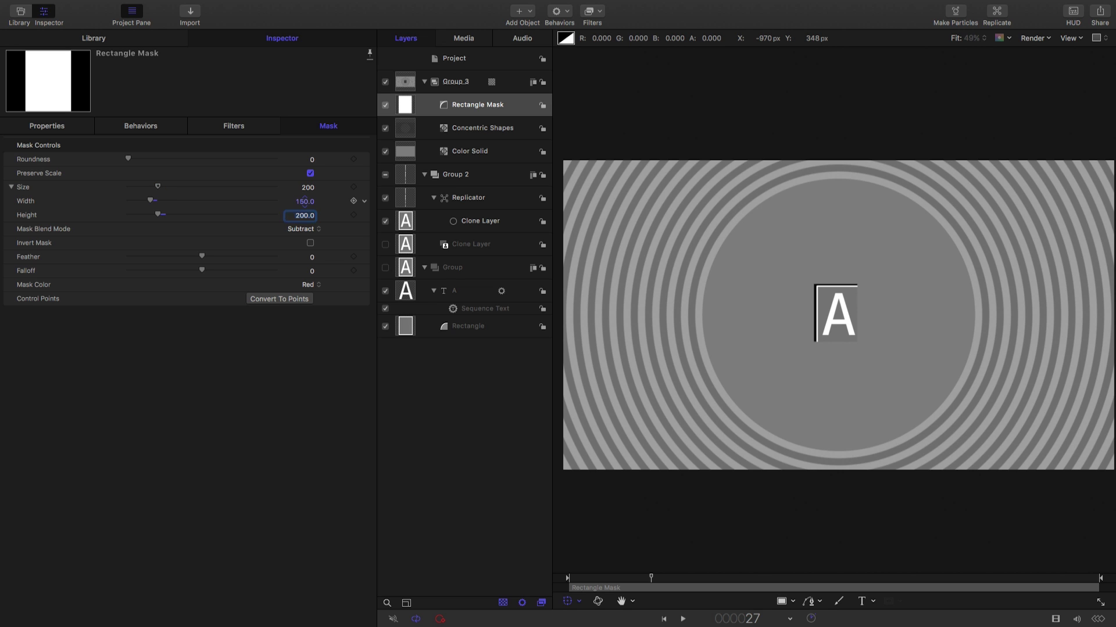
# Reset the Rectangle Mask's transform parameters to center the cutout over the letter card
pyautogui.click(45, 127)
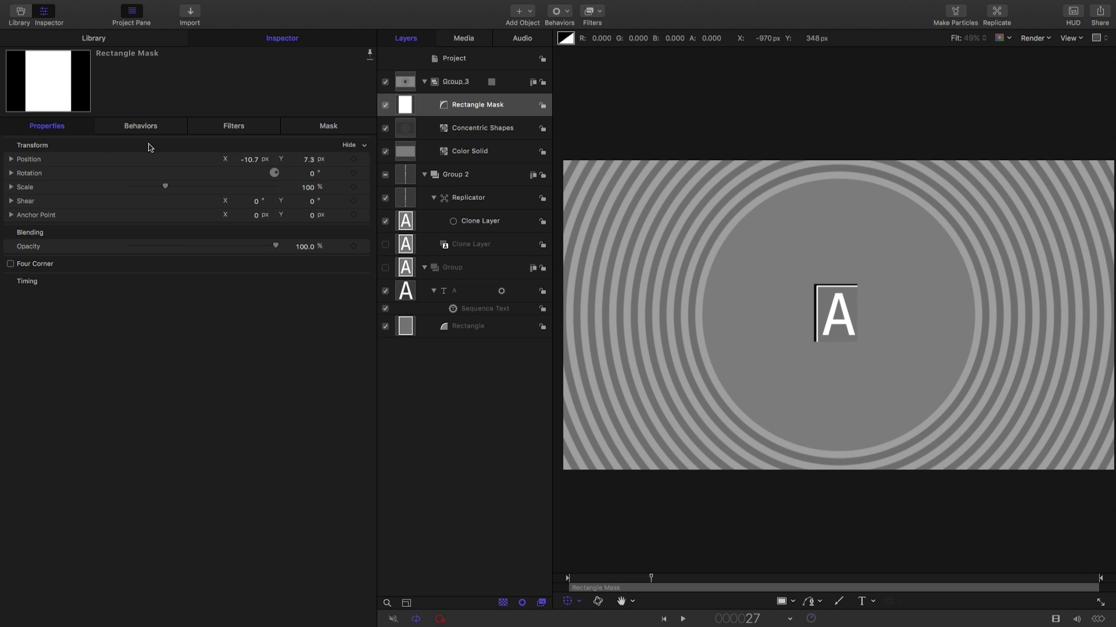
pyautogui.rightClick(104, 145)
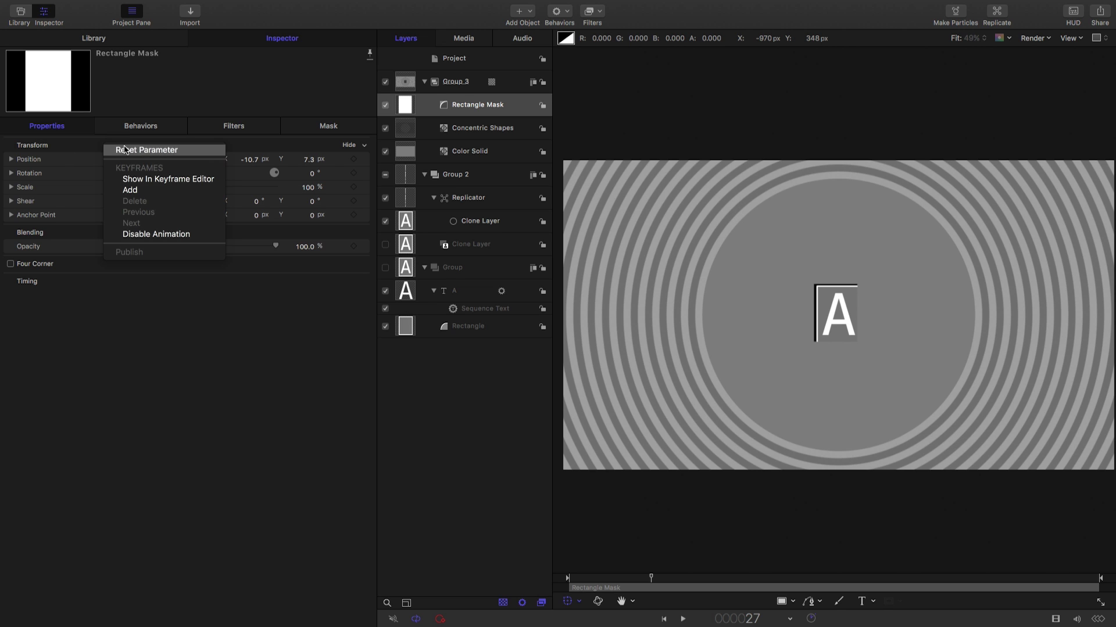
pyautogui.click(125, 150)
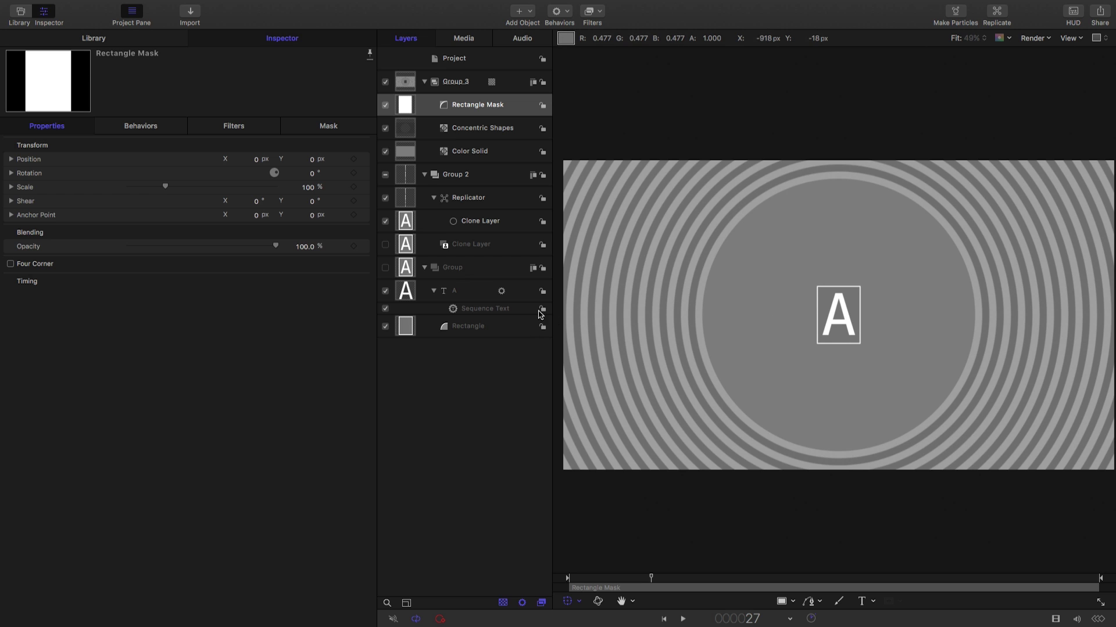
# Duplicate the Rectangle Mask twice within Group 3
pyautogui.click(405, 104)
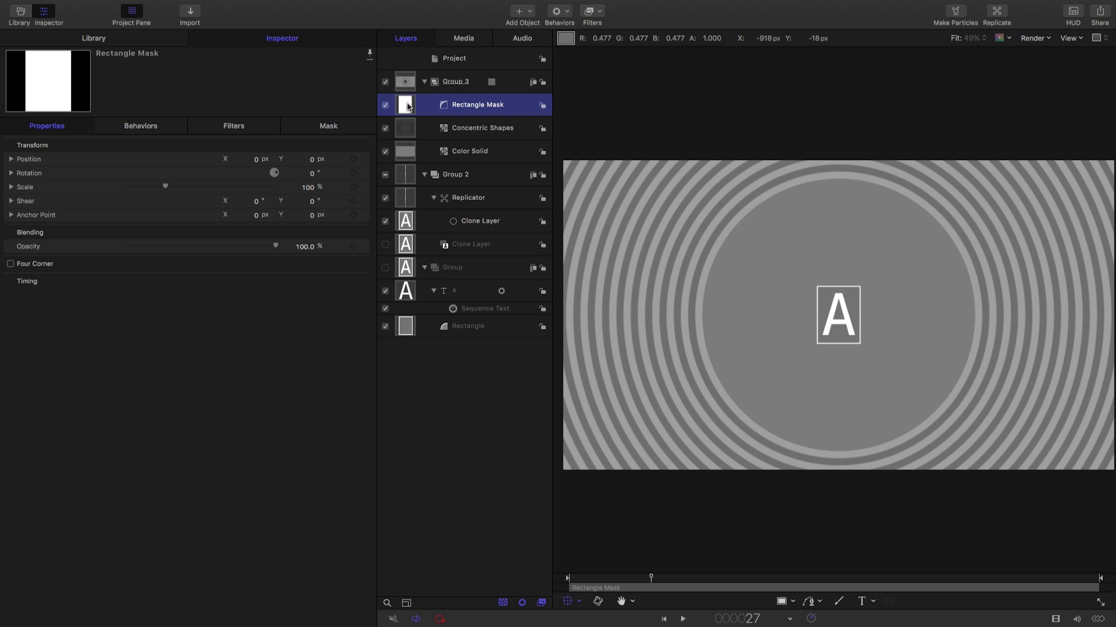
pyautogui.rightClick(408, 106)
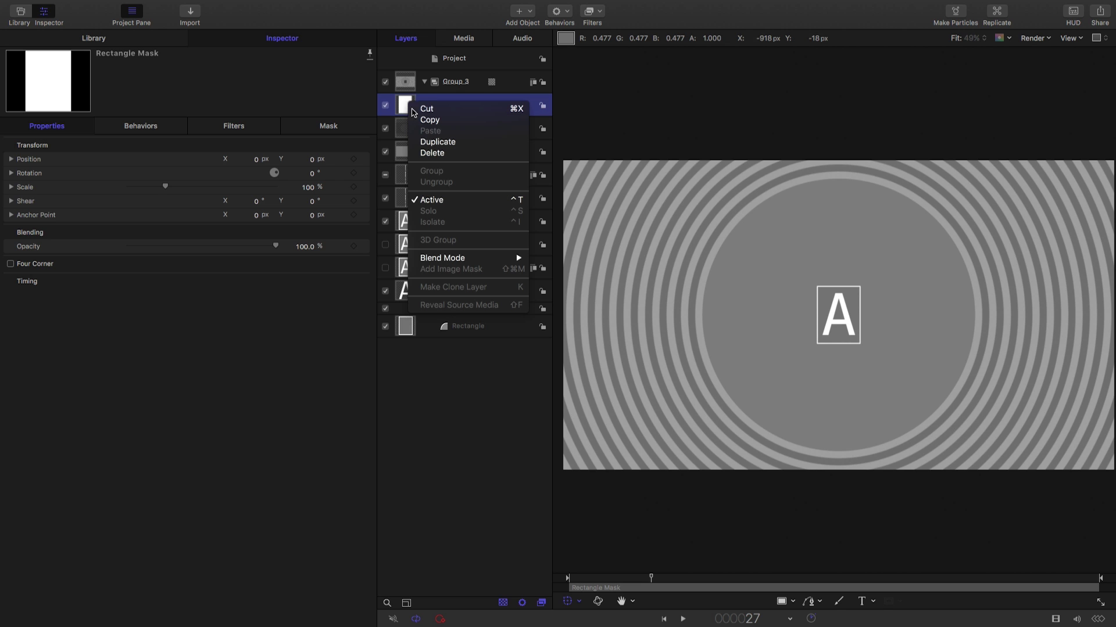
pyautogui.click(405, 104)
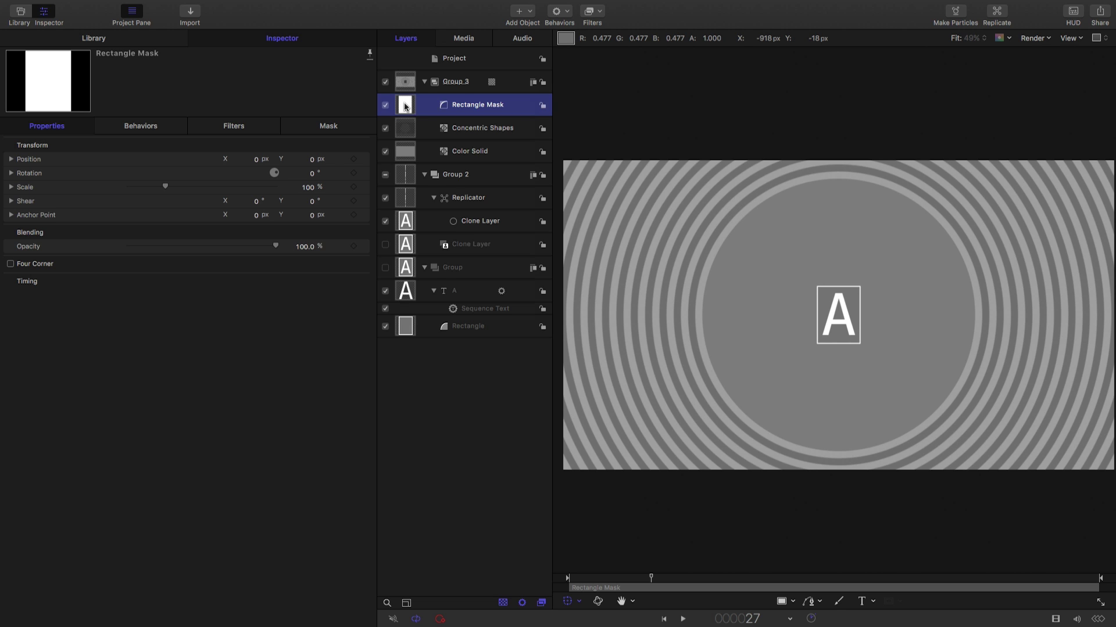
pyautogui.press('super+d')
pyautogui.press('super+d')
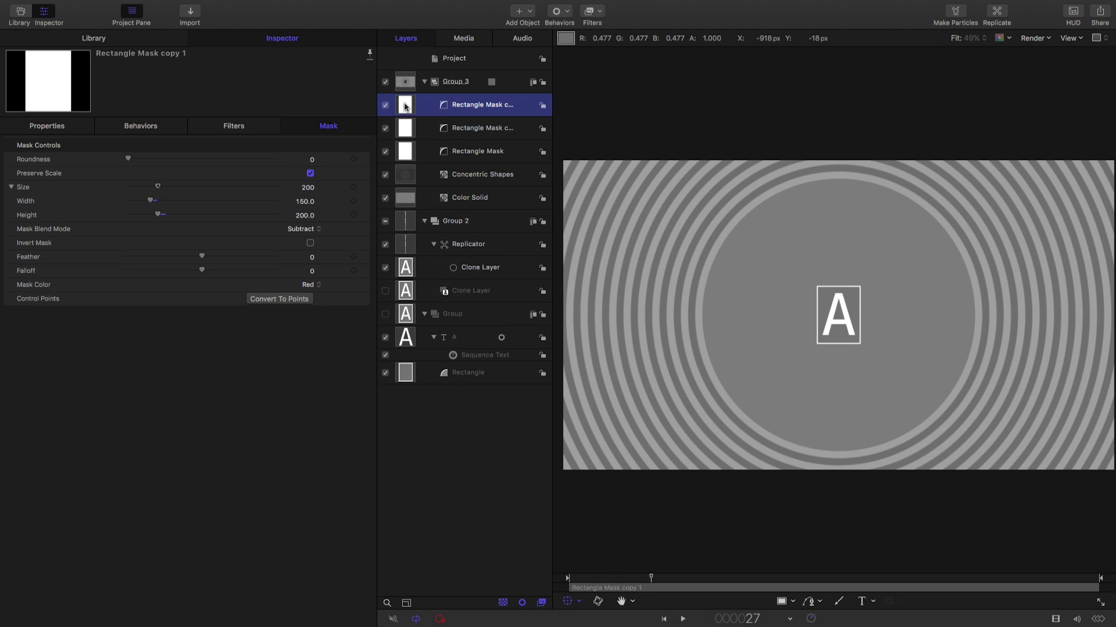
# Duplicate the rectangle mask twice more in Group 3 and set the original Rectangle Mask's X position to -350 px
pyautogui.press('super+d')
pyautogui.press('super+d')
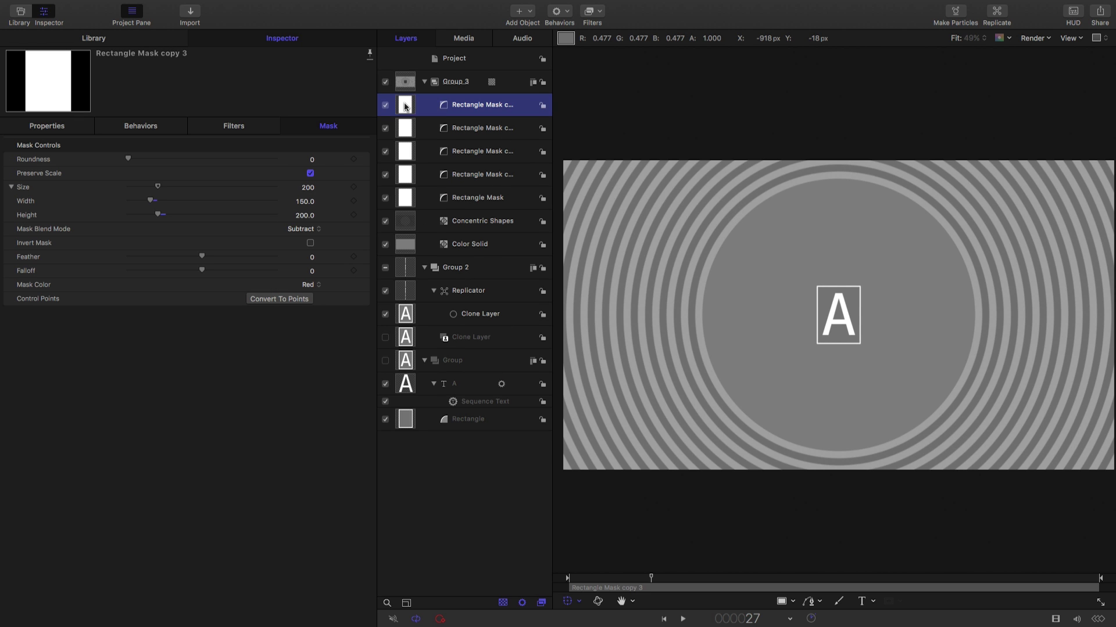
pyautogui.click(406, 200)
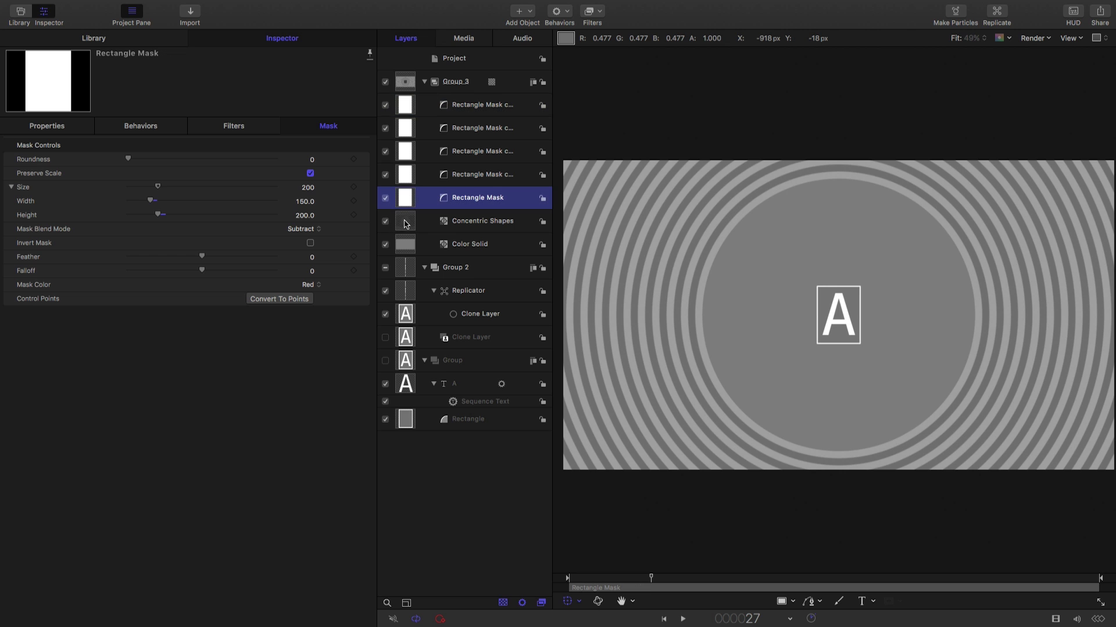
pyautogui.click(54, 126)
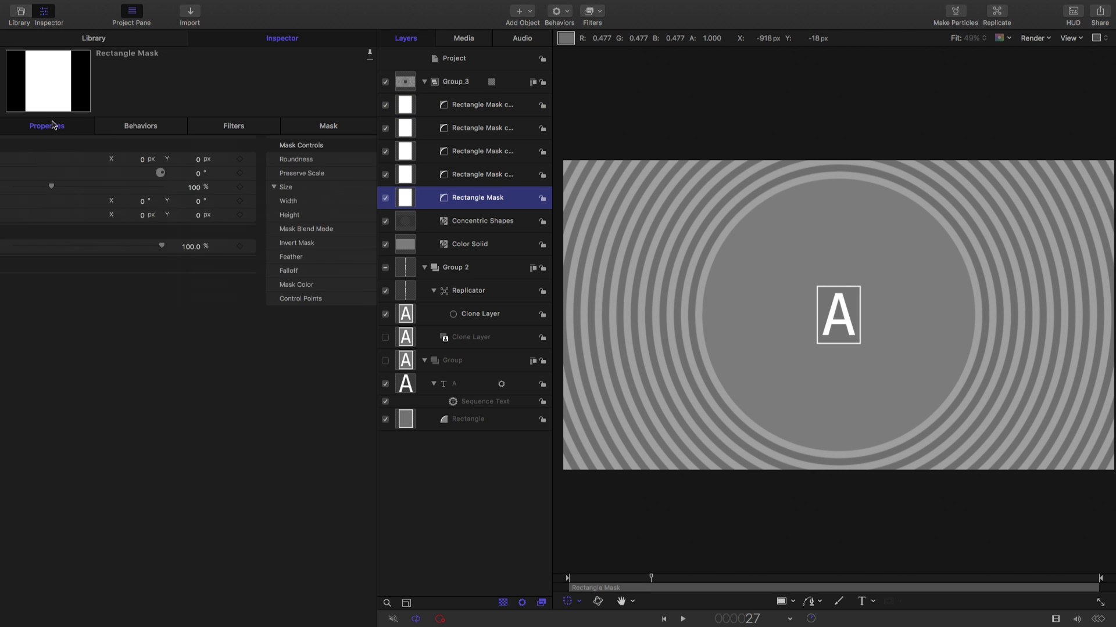
pyautogui.click(256, 161)
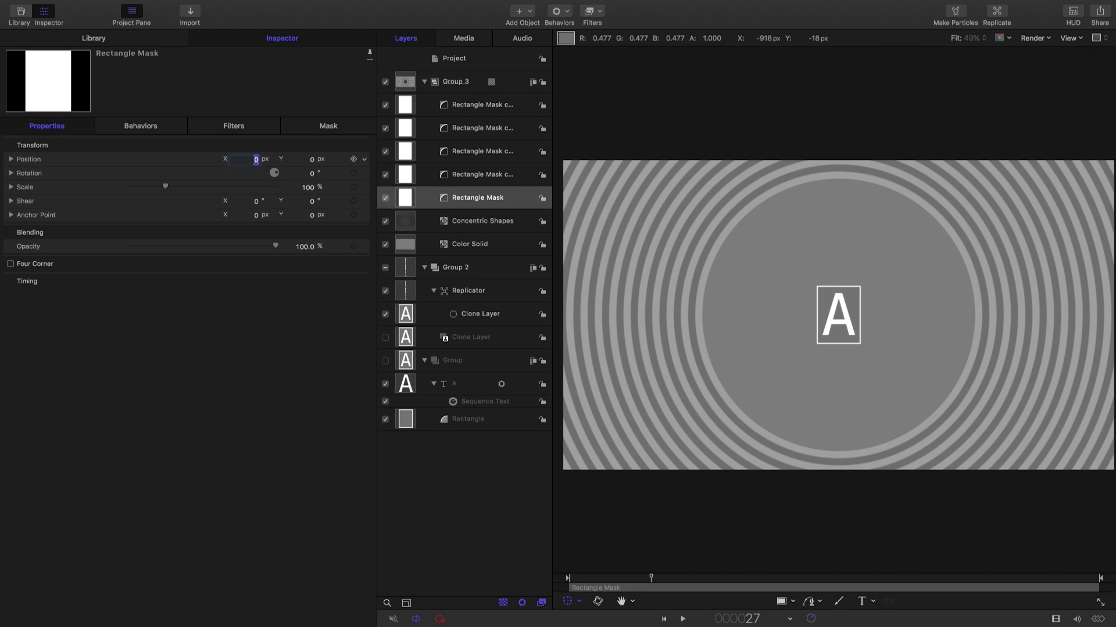
pyautogui.write('-350')
pyautogui.press('Return')
# Set the X position of the topmost rectangle mask copy in Group 3 to 350 px
pyautogui.click(405, 108)
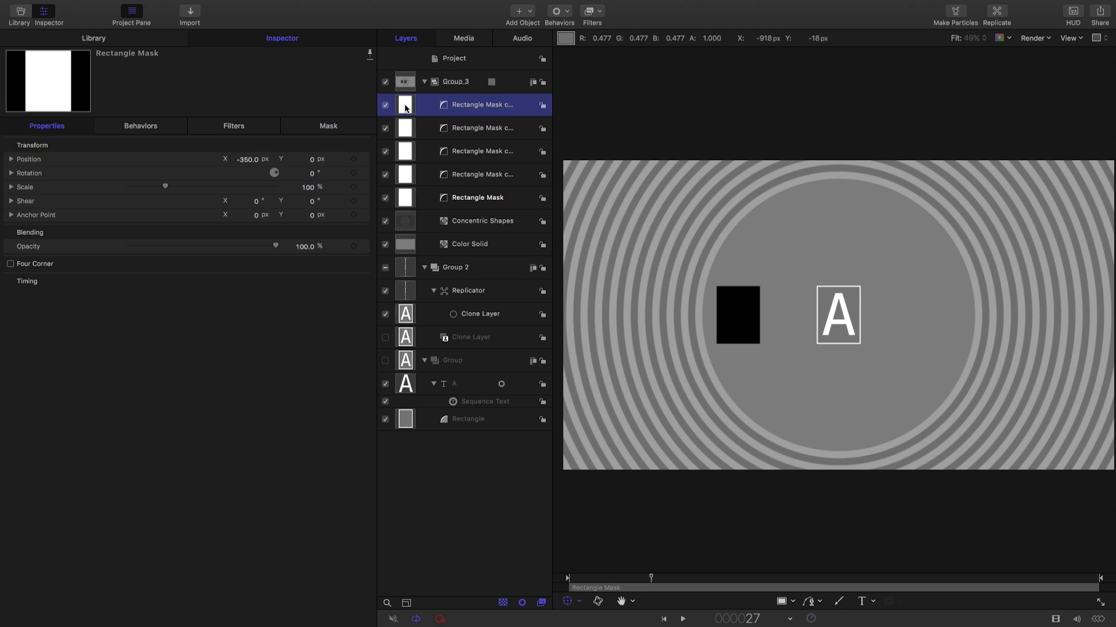
pyautogui.click(256, 160)
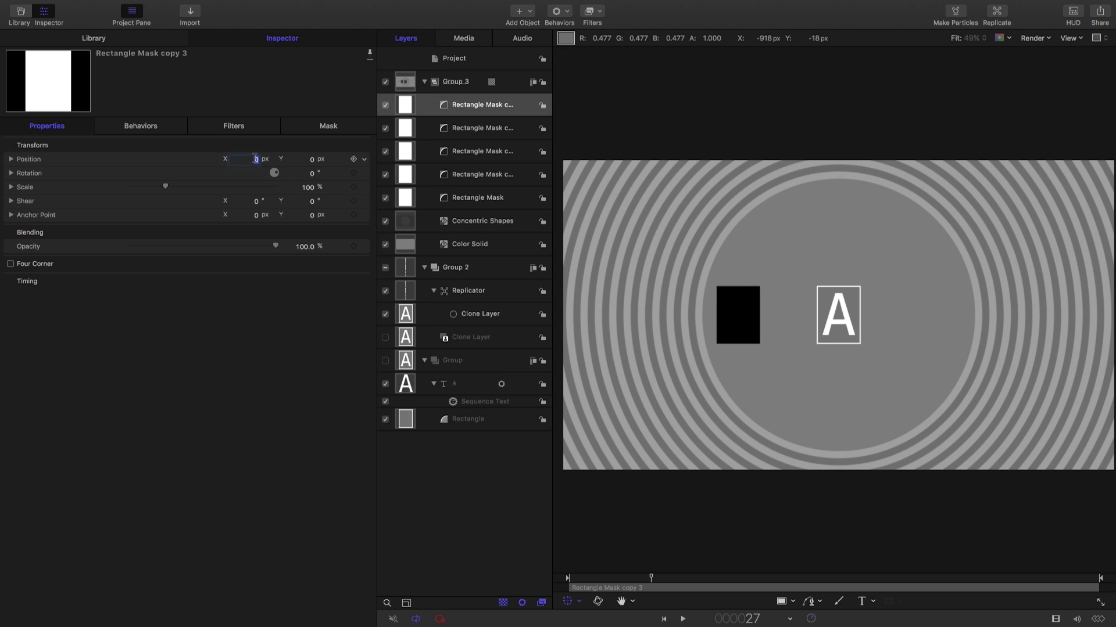
pyautogui.write('350')
pyautogui.press('Return')
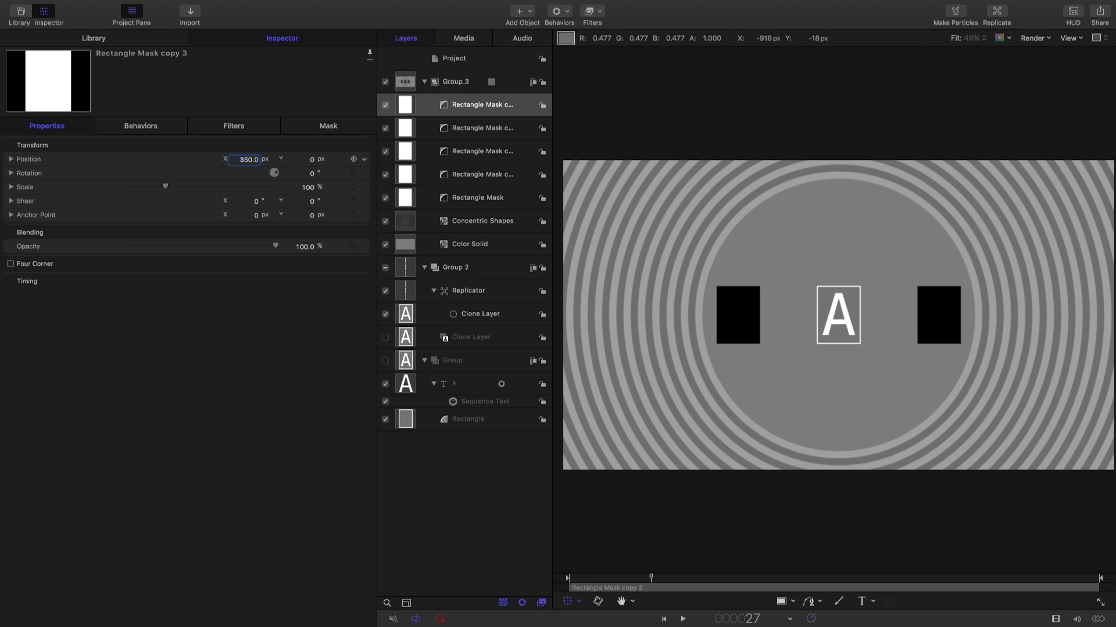
# Distribute all five rectangle masks in Group 3 evenly by their horizontal centers
pyautogui.click(405, 201)
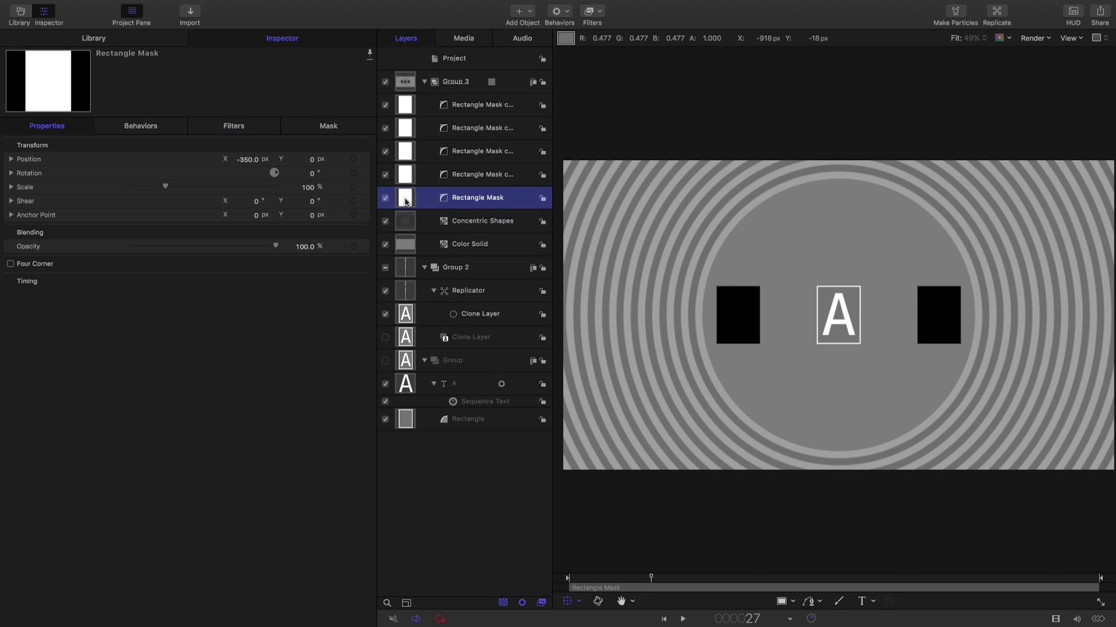
pyautogui.keyDown('shift'); pyautogui.click(406, 108); pyautogui.keyUp('shift')
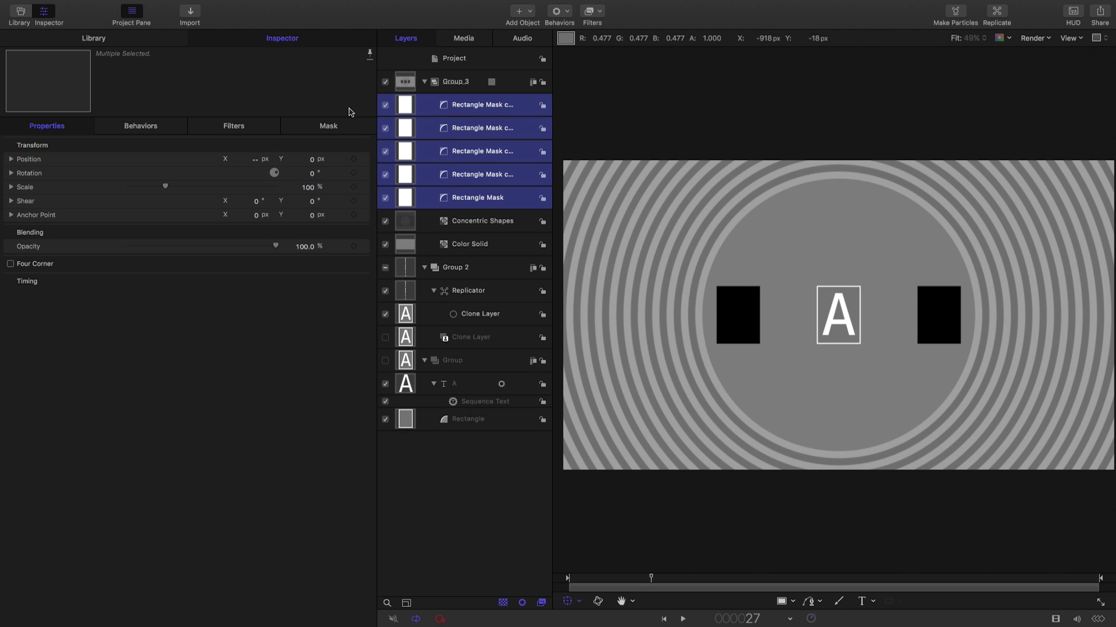
pyautogui.click(162, 6)
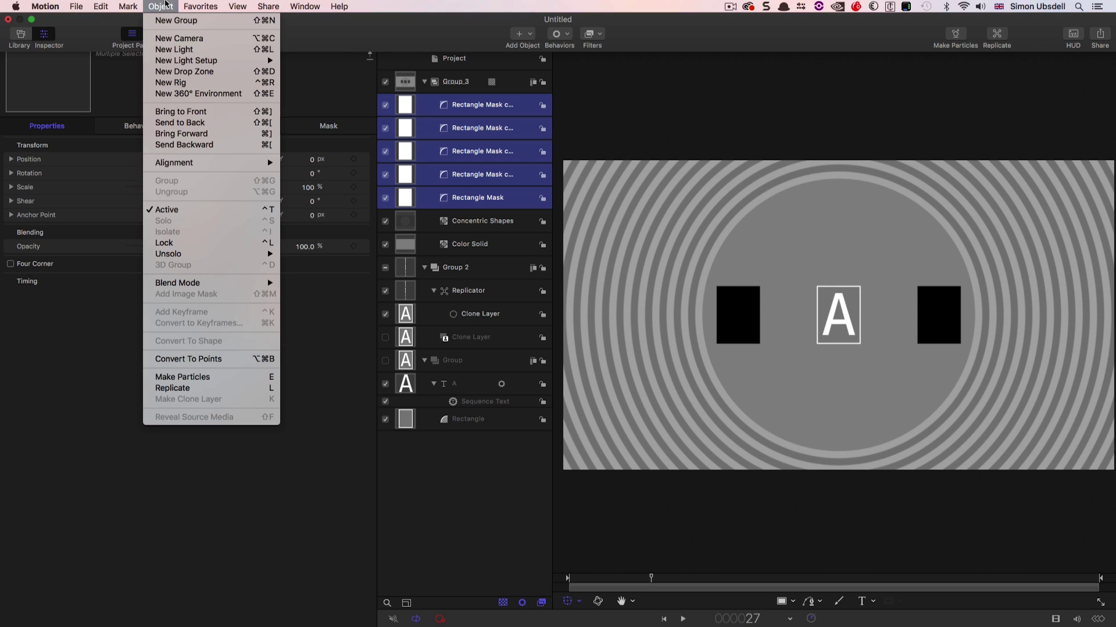
pyautogui.moveTo(191, 168)
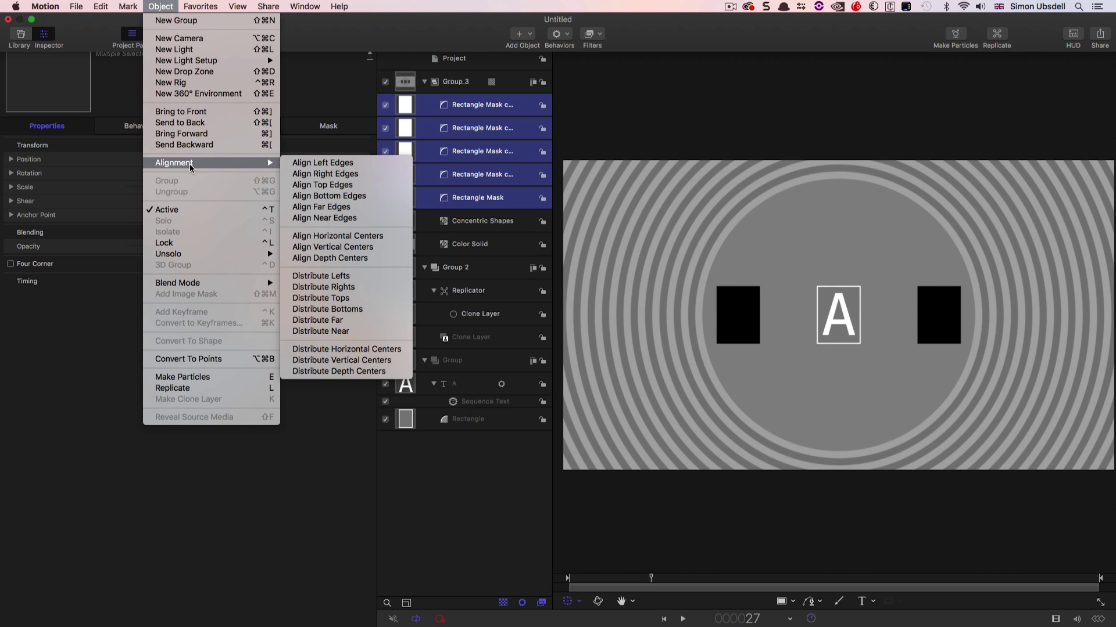
pyautogui.click(363, 349)
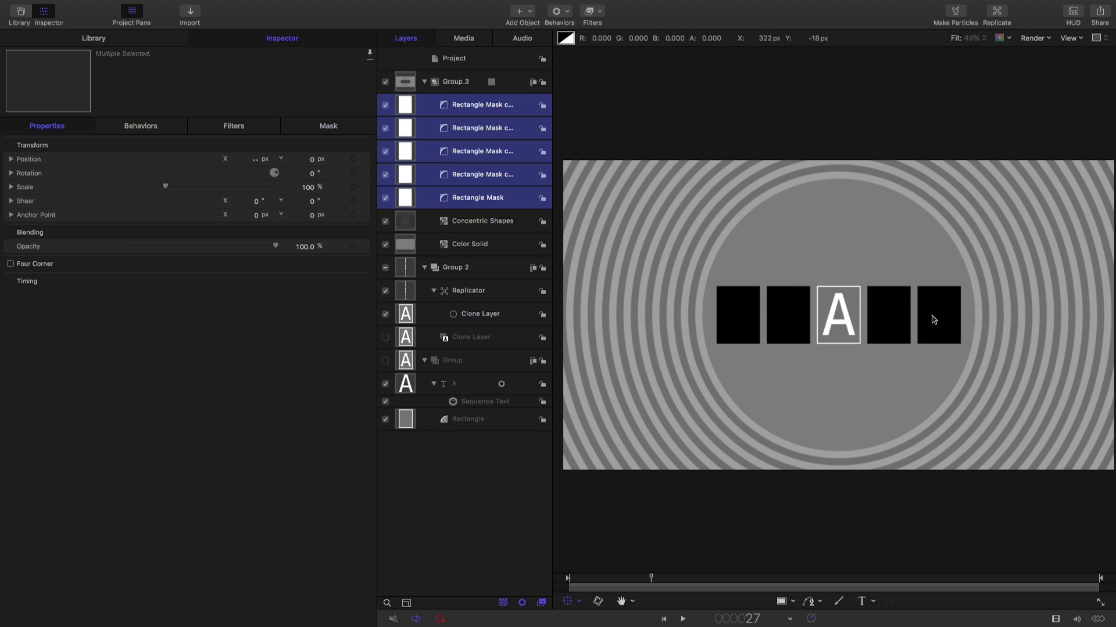
pyautogui.click(405, 201)
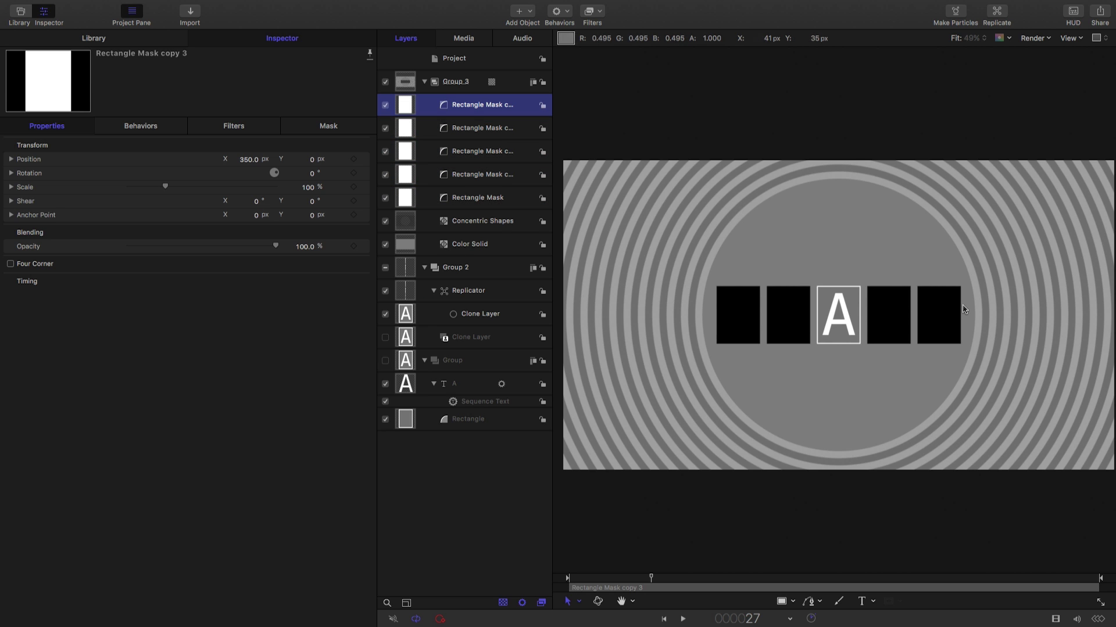
# Apply a Sequence Replicator behavior to the Replicator in Group 2 and add the Position parameter to it
pyautogui.click(407, 292)
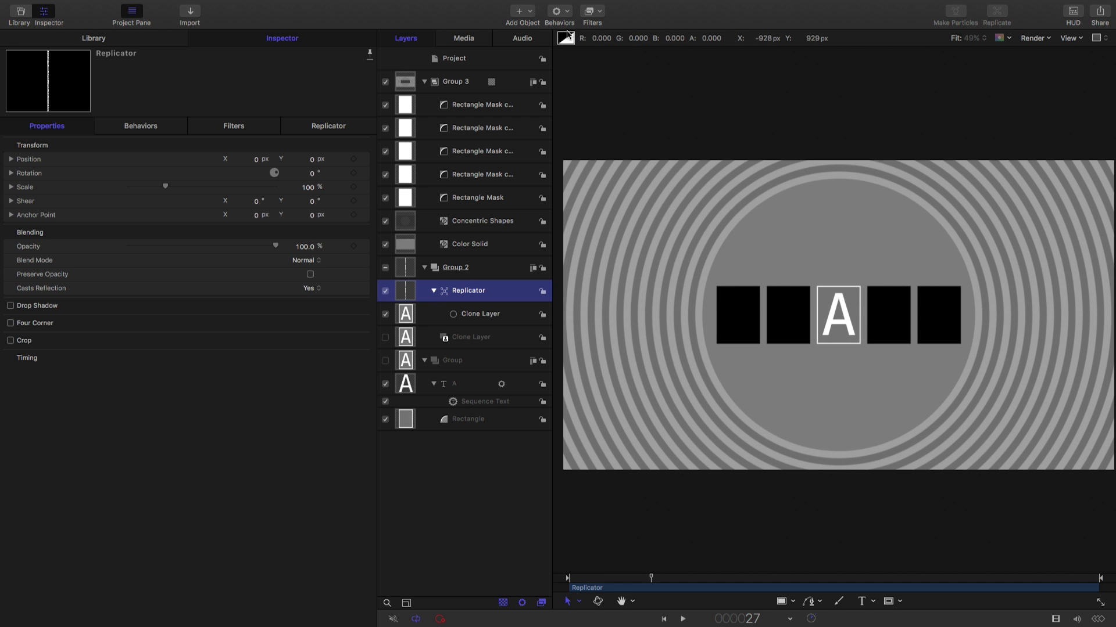
pyautogui.click(567, 10)
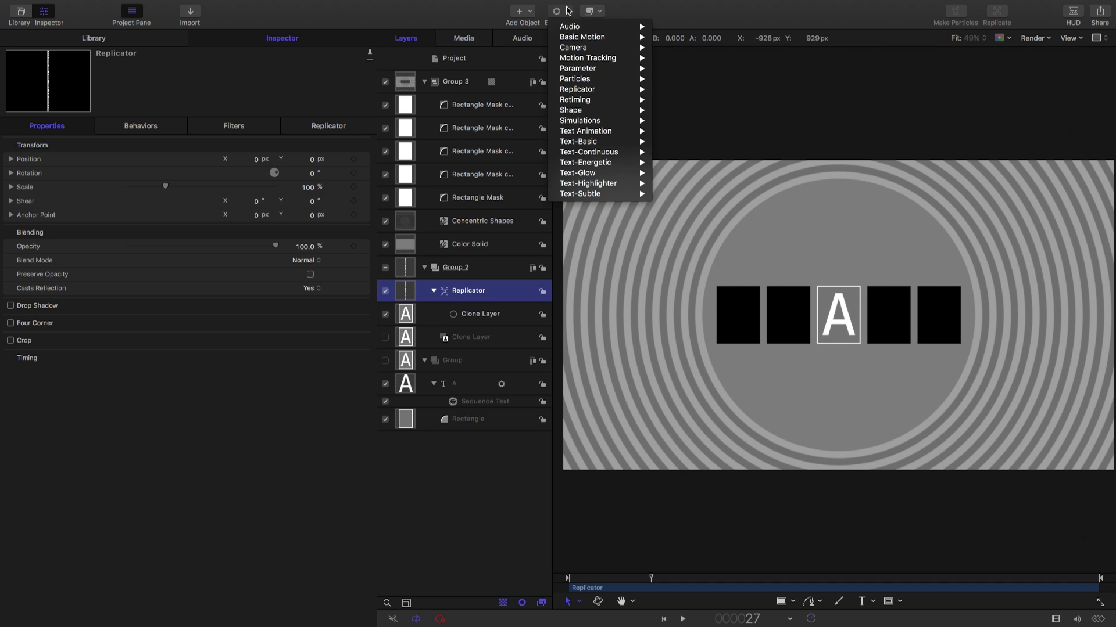
pyautogui.moveTo(610, 89)
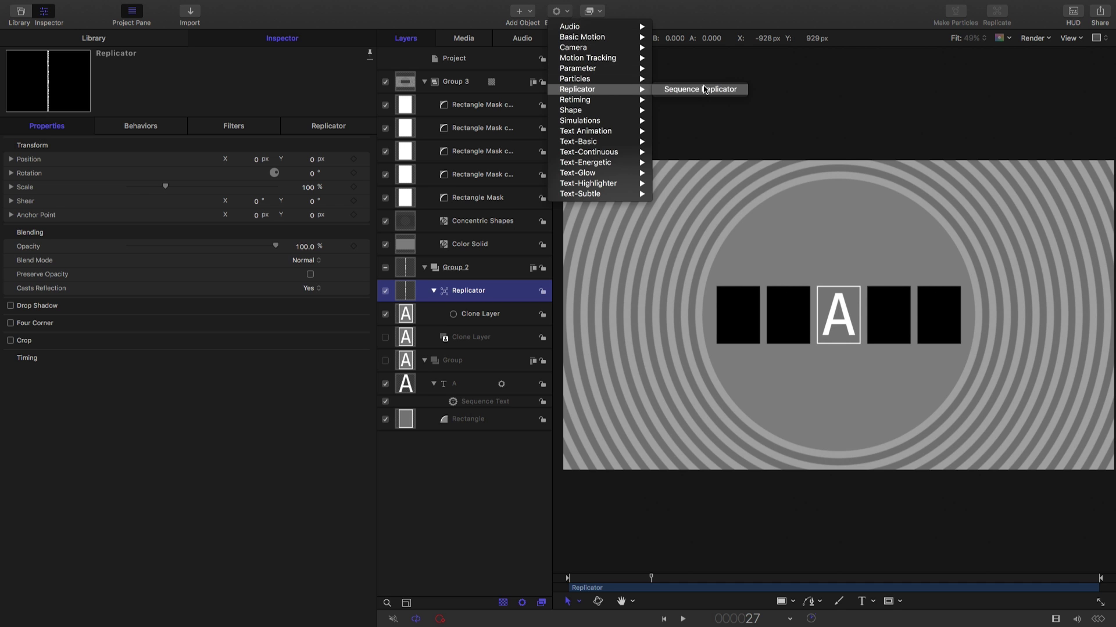
pyautogui.click(705, 89)
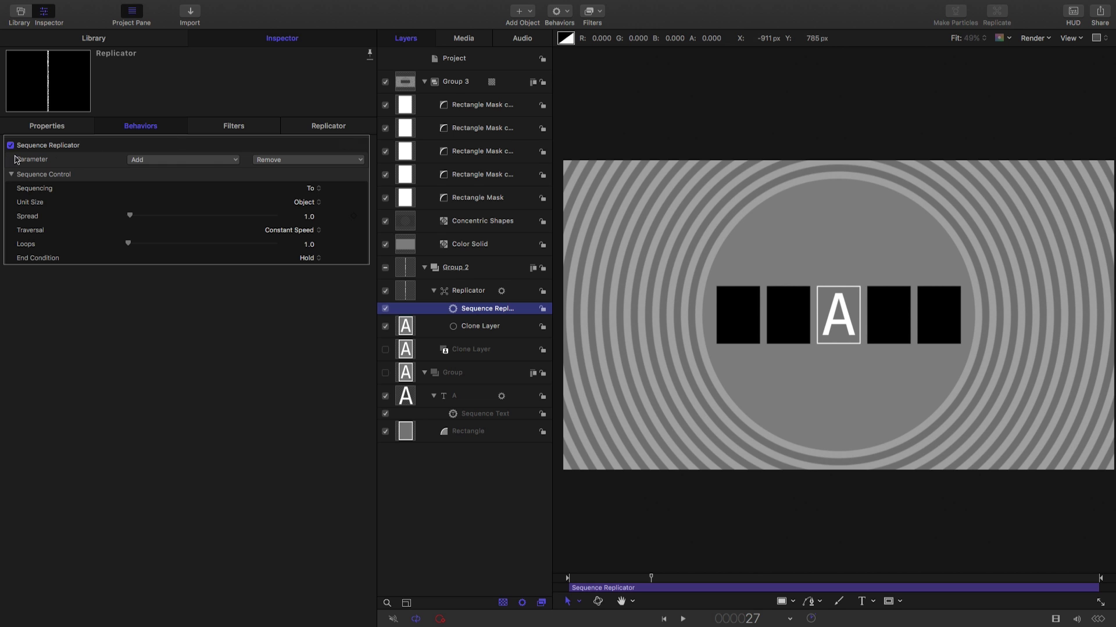
pyautogui.click(187, 160)
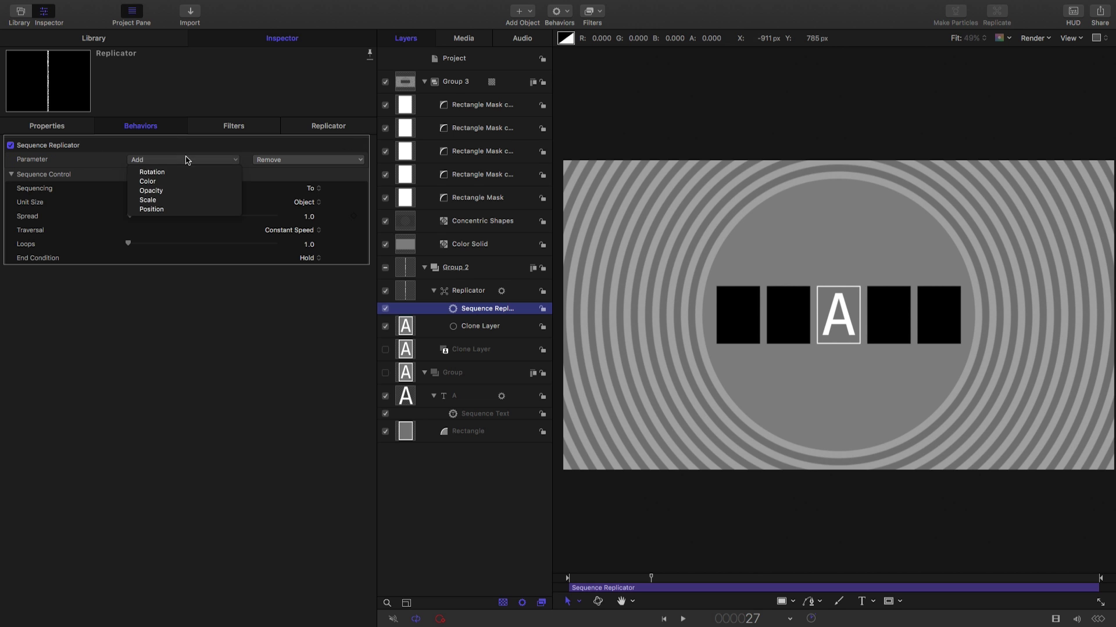
pyautogui.click(152, 209)
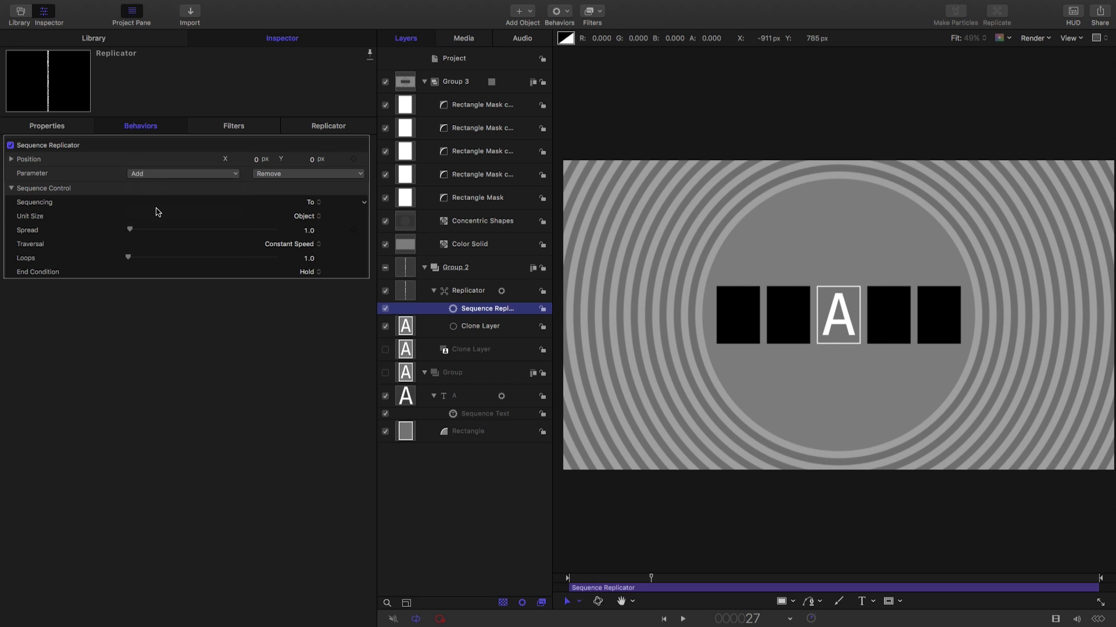
# Set the Sequence Replicator's Position Y to -5200 px and its Unit Size to All
pyautogui.click(313, 160)
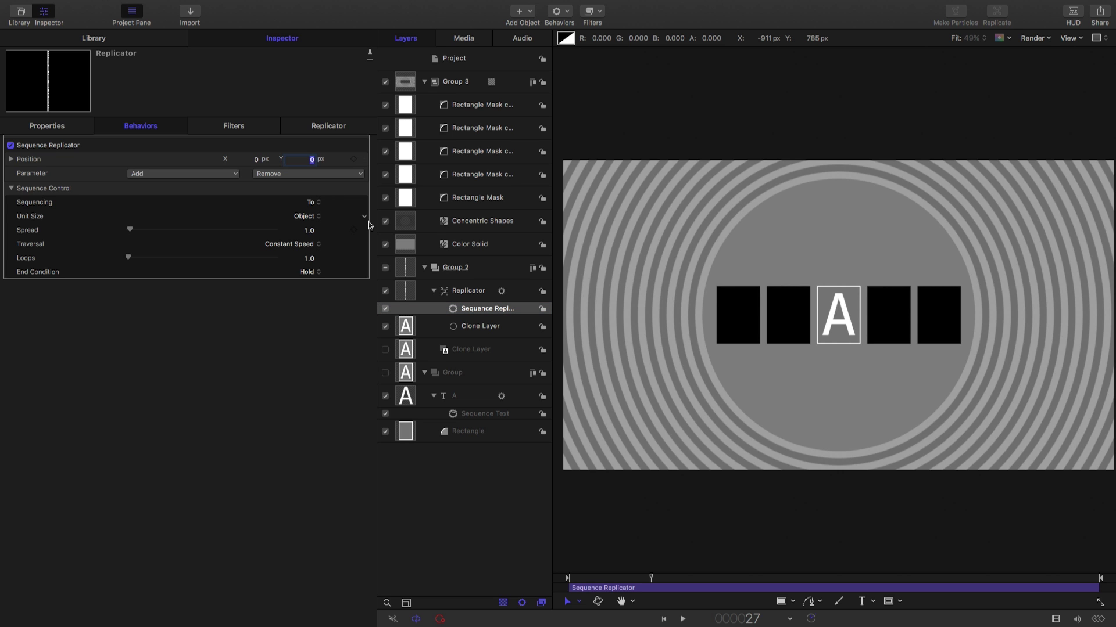
pyautogui.write('-5200')
pyautogui.press('Return')
pyautogui.press('Home')
pyautogui.click(308, 217)
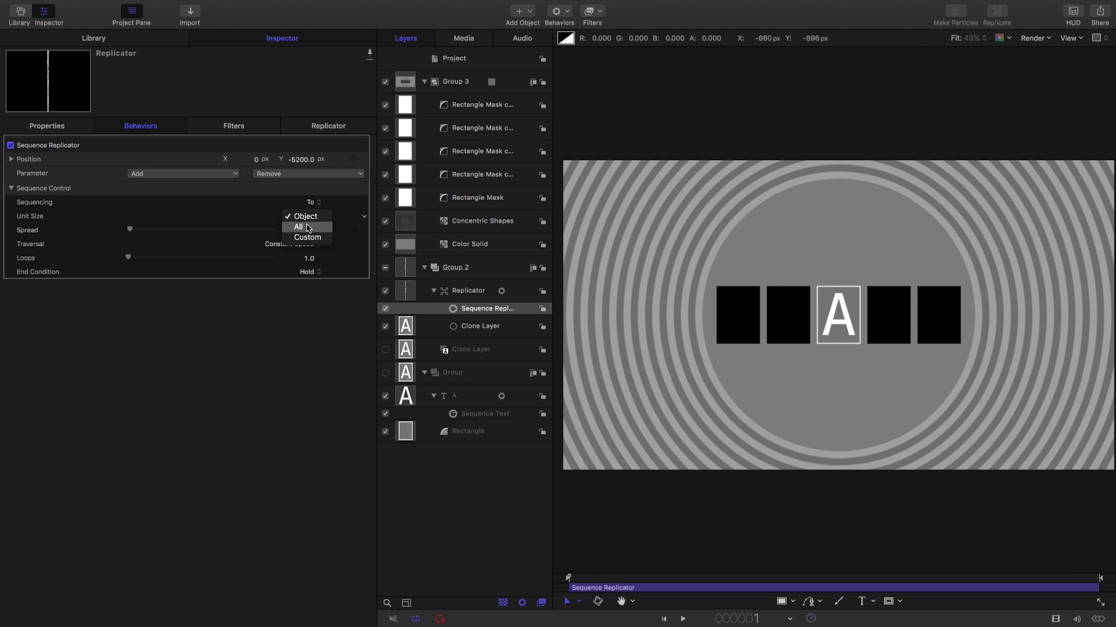
pyautogui.click(308, 229)
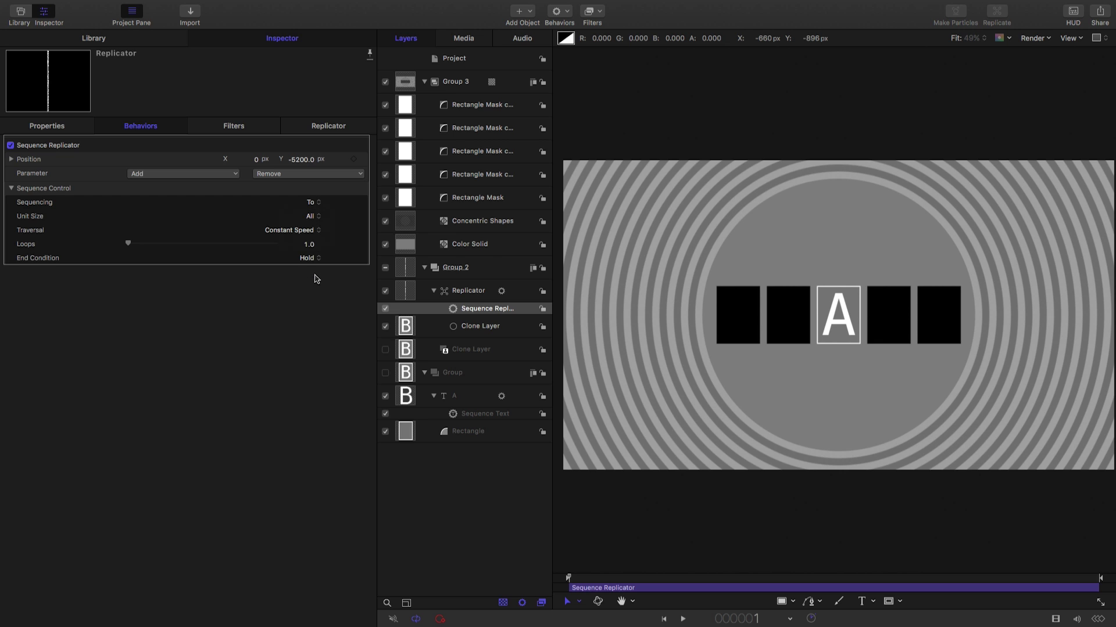
# Set the Sequence Replicator's Loops to 16
pyautogui.click(309, 246)
pyautogui.write('16')
pyautogui.press('Return')
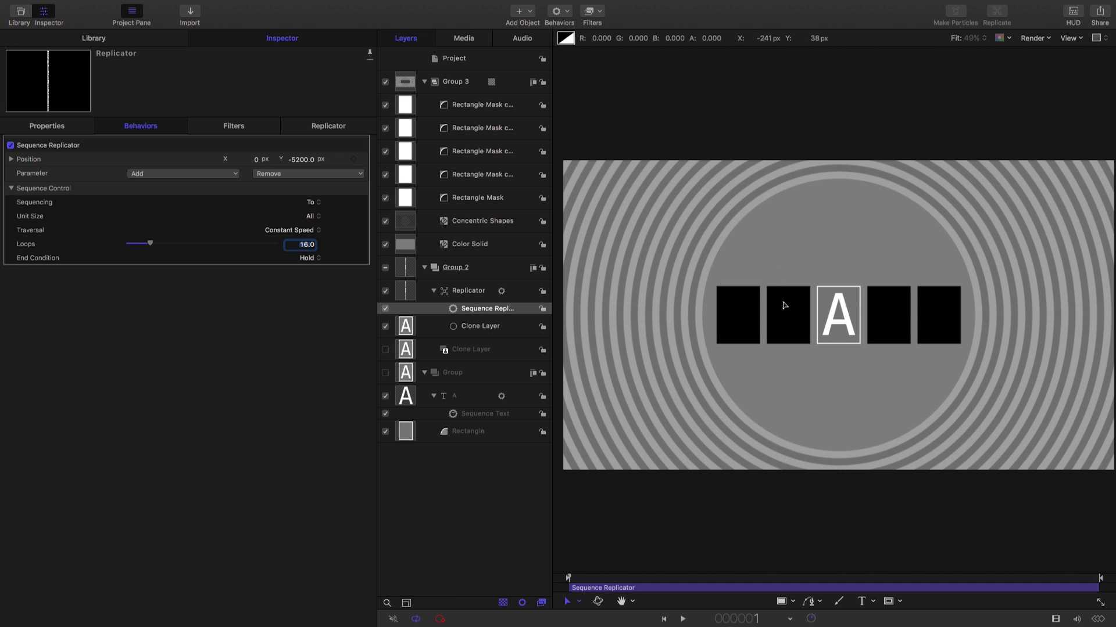
# Set the Replicator's own Y position to 5200 px and play back the scrolling column
pyautogui.click(51, 129)
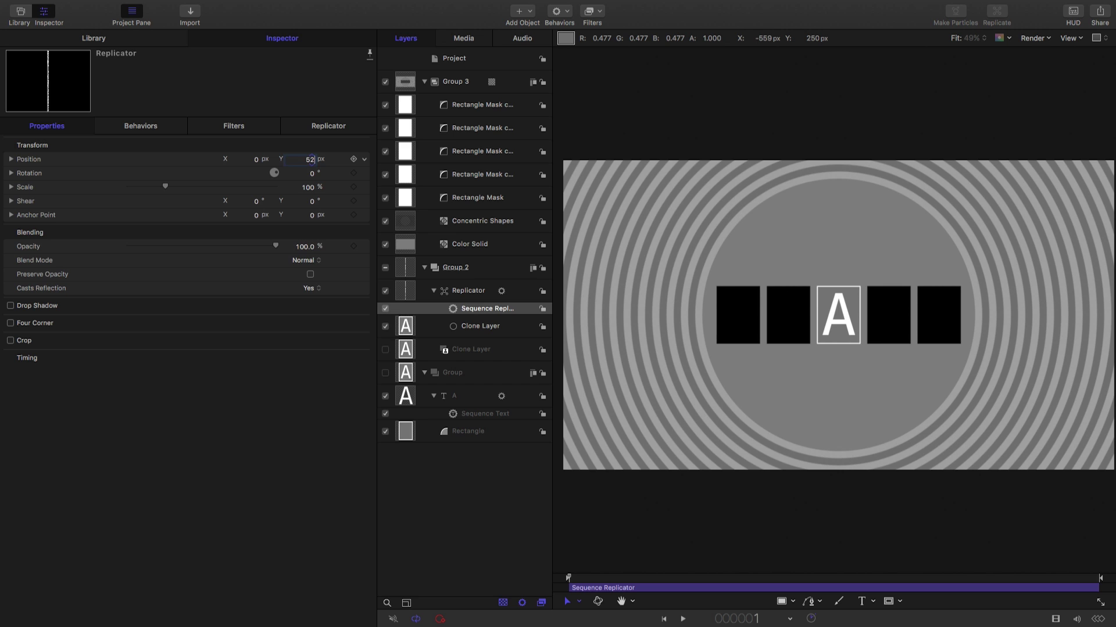
pyautogui.press('Return')
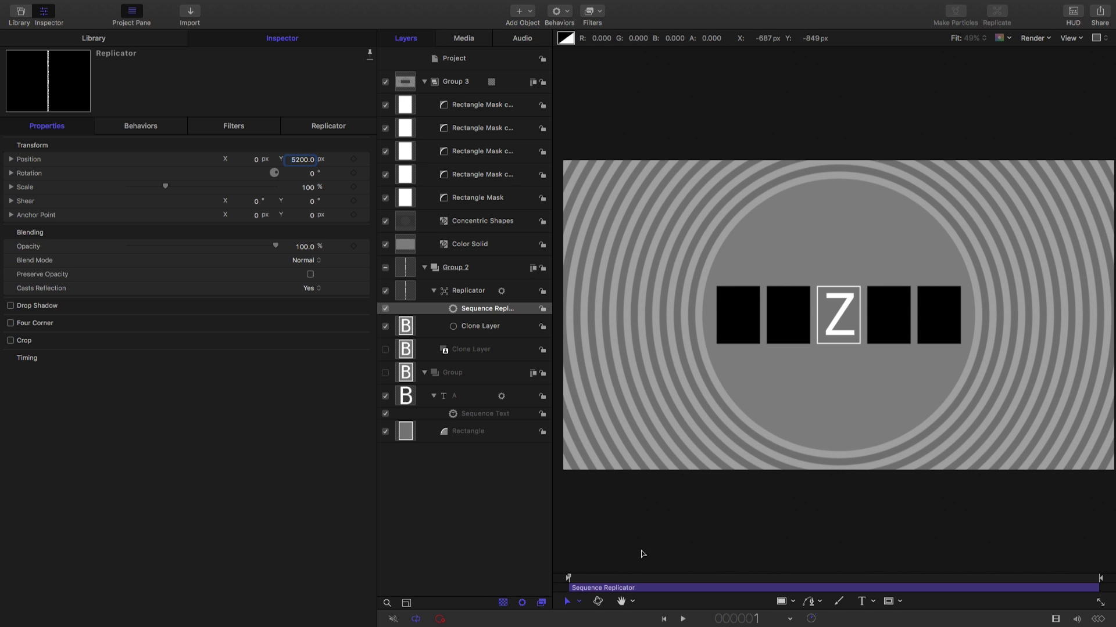
pyautogui.press('space')
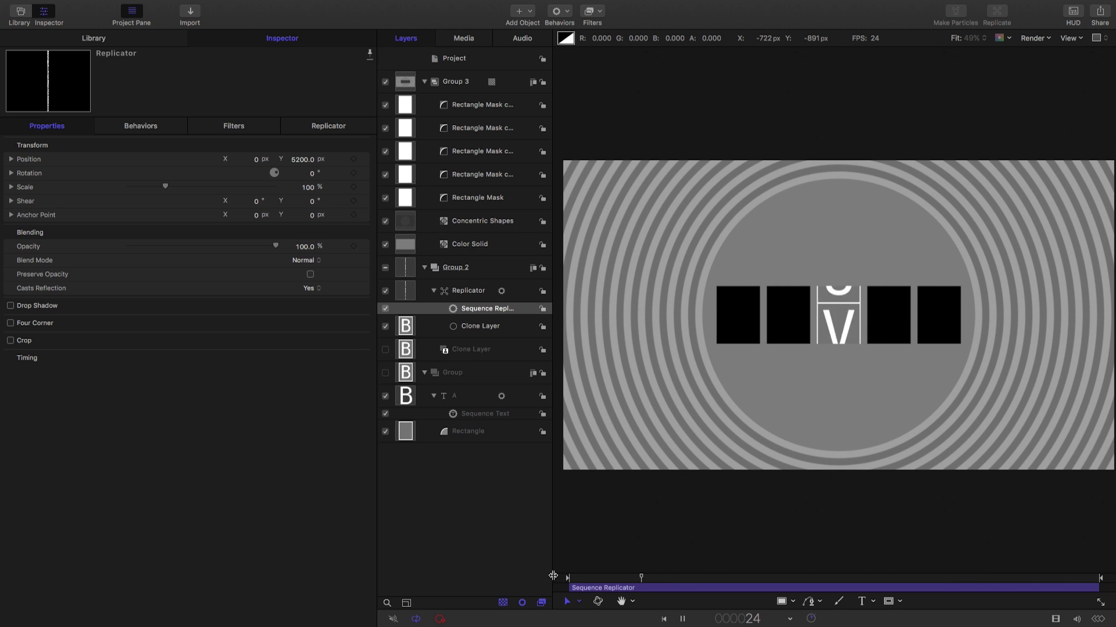
pyautogui.press('space')
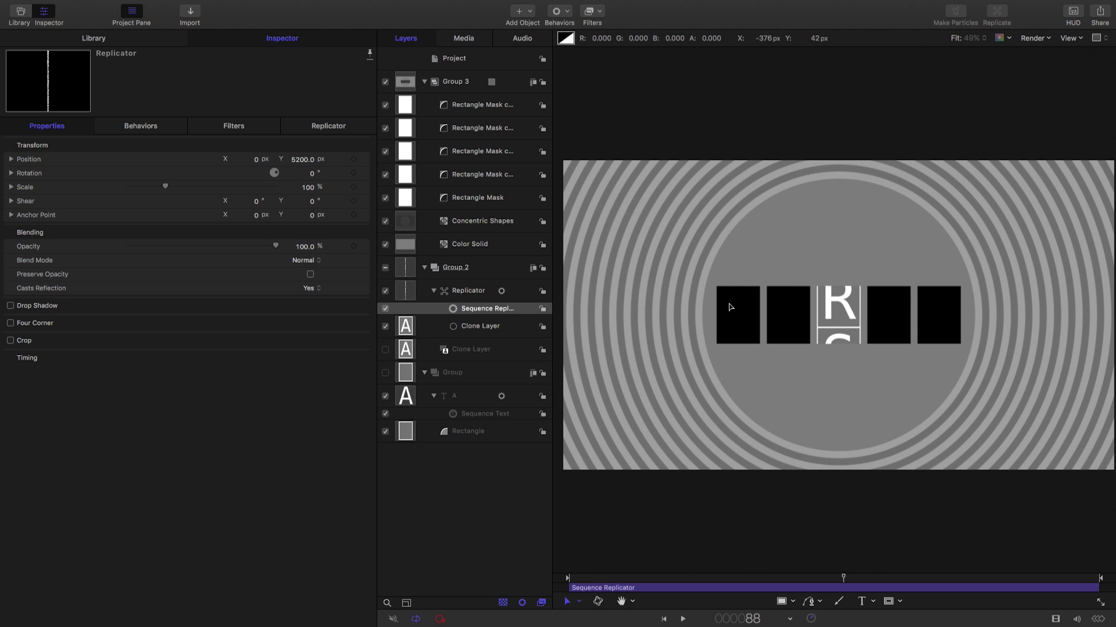
# Make a clone layer of the Replicator in Group 2 and hide the original Replicator
pyautogui.click(405, 292)
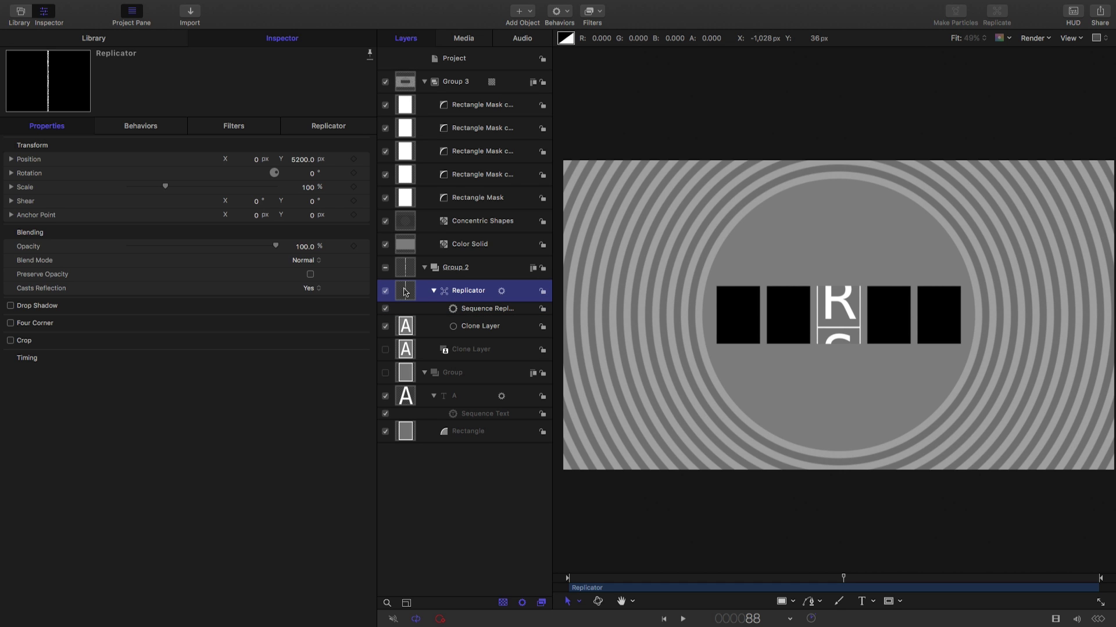
pyautogui.rightClick(405, 292)
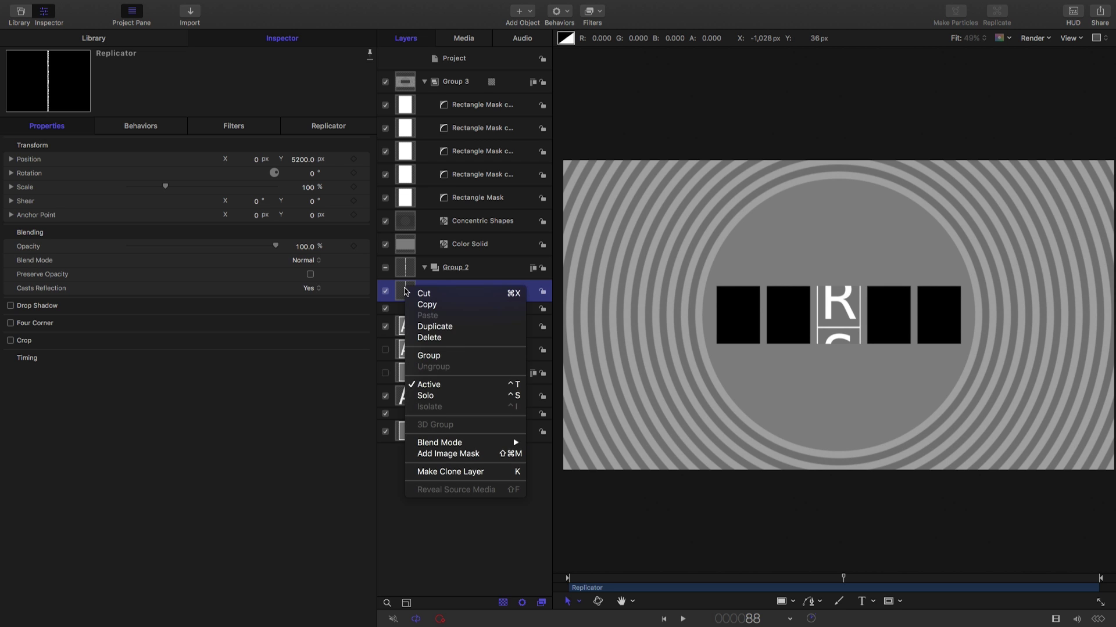
pyautogui.click(474, 472)
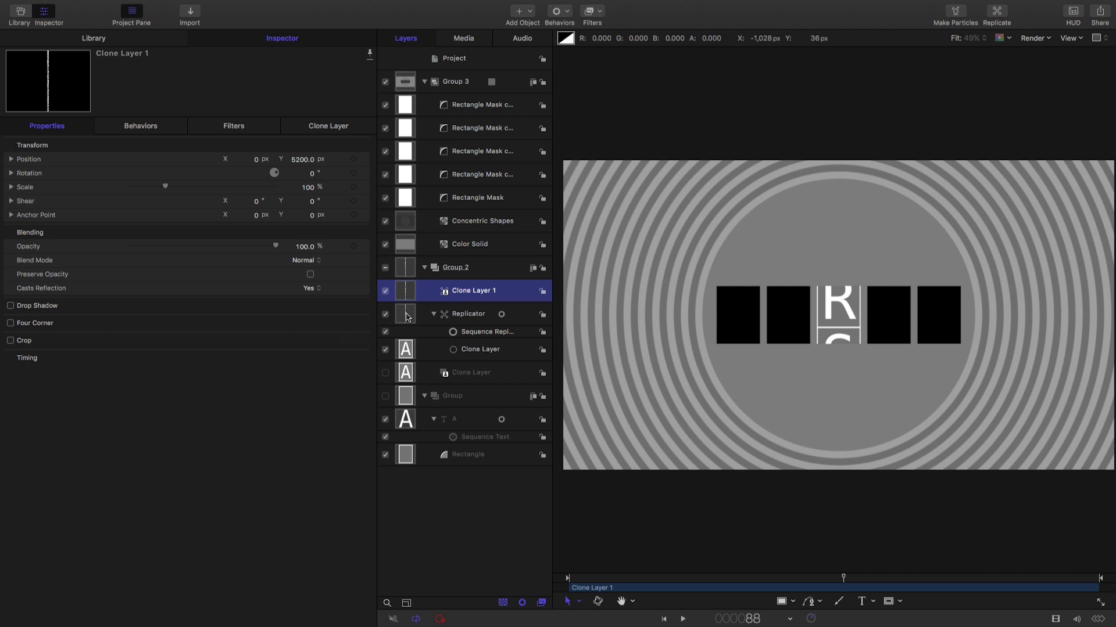
pyautogui.click(408, 316)
pyautogui.click(385, 314)
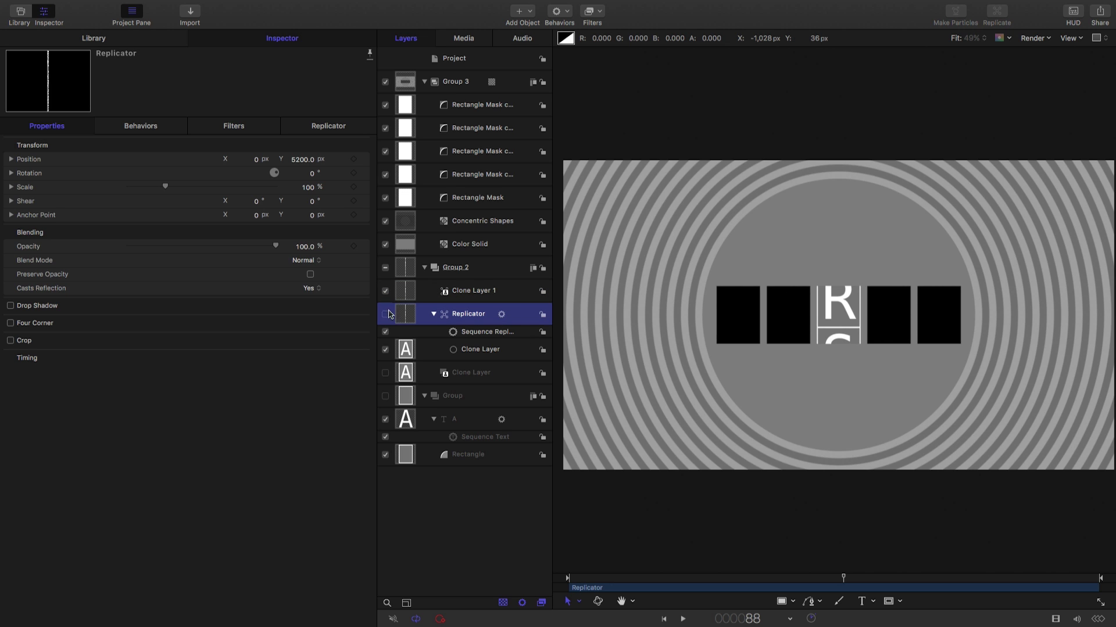
# Play back Clone Layer 1 in Group 2 and set its Time Remap to Variable Speed
pyautogui.click(410, 290)
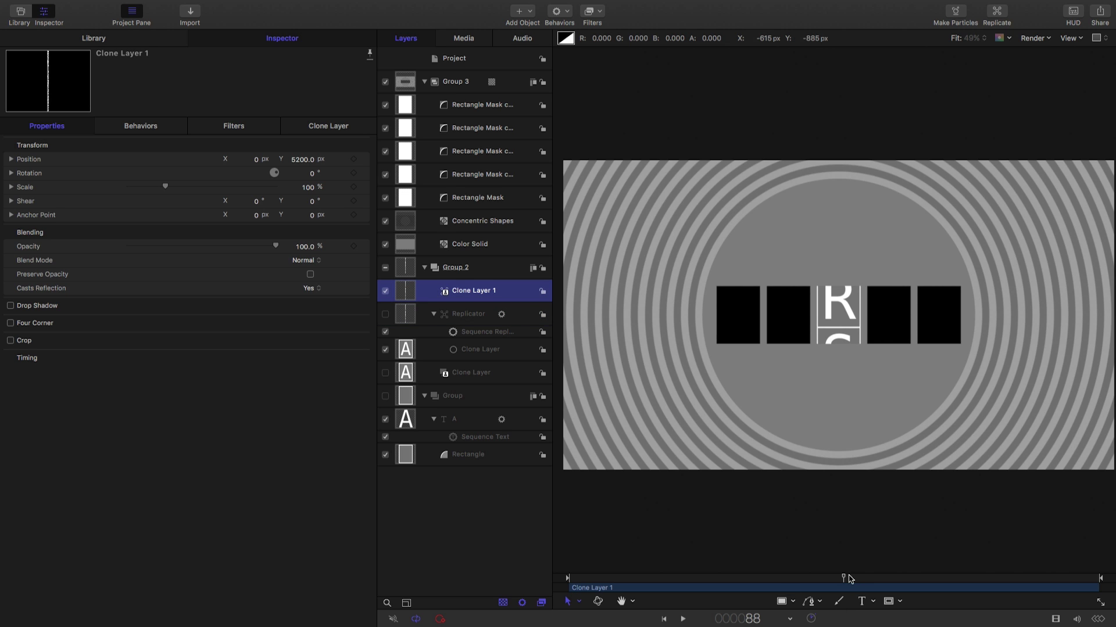
pyautogui.click(683, 619)
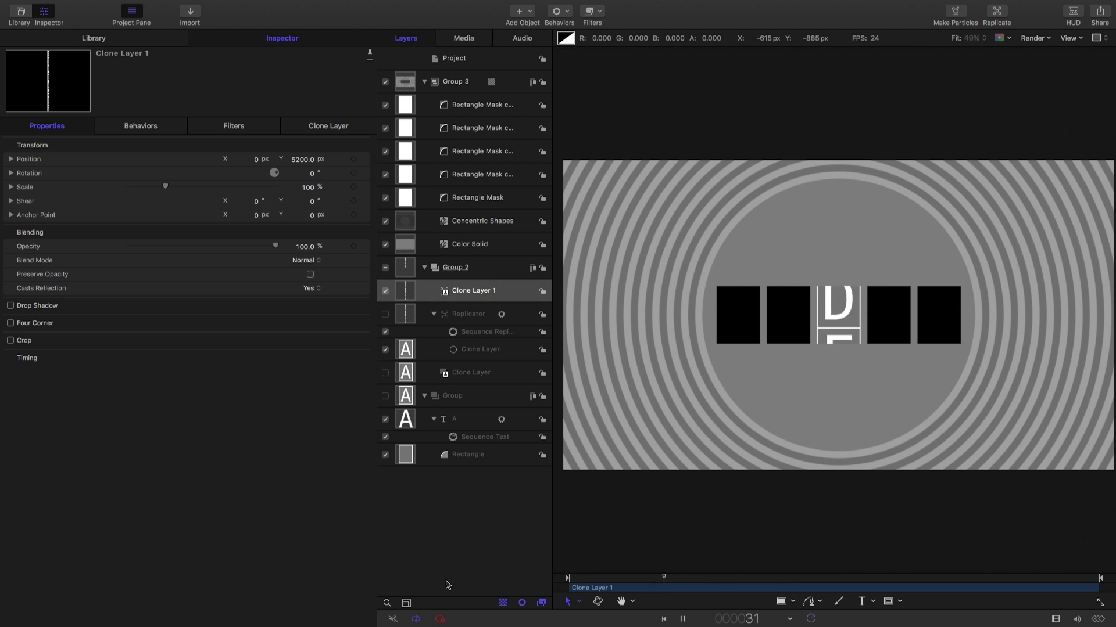
pyautogui.press('space')
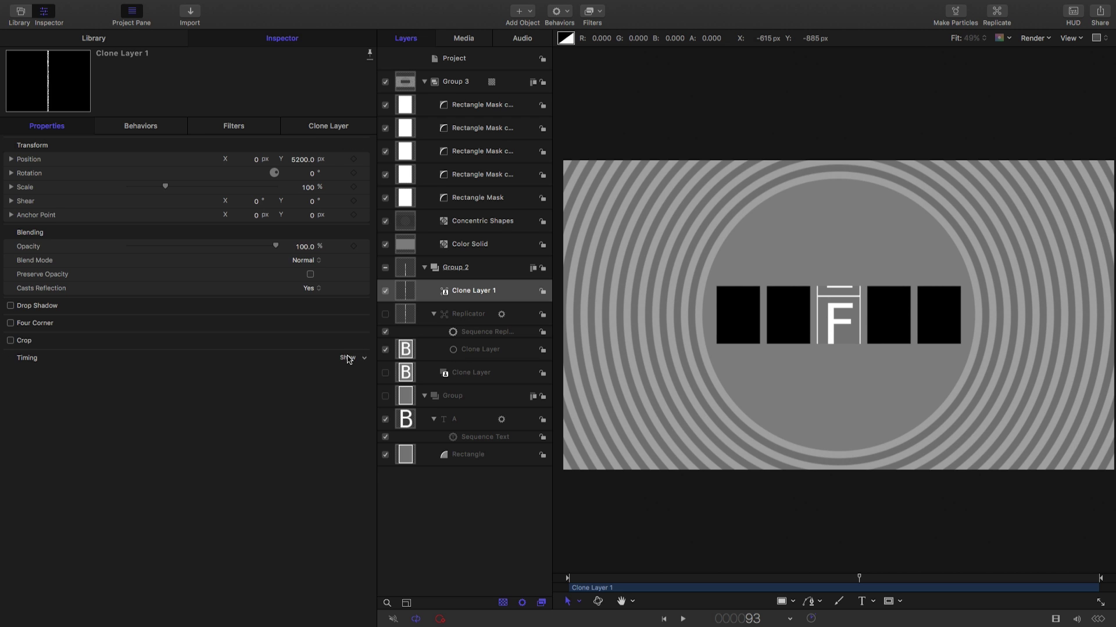
pyautogui.click(348, 359)
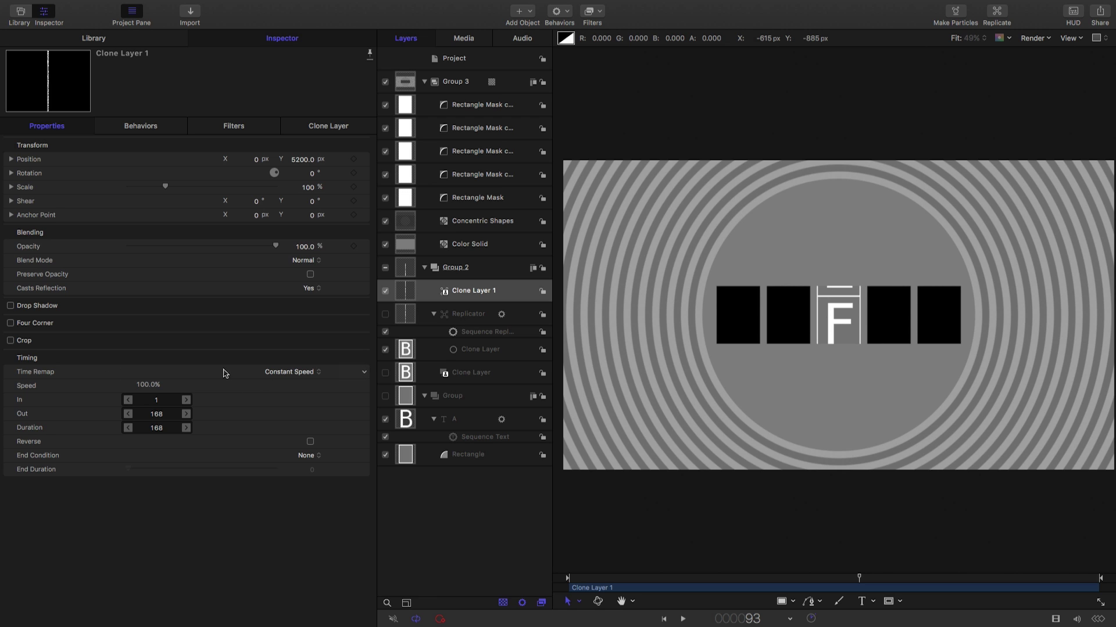
pyautogui.click(289, 372)
pyautogui.click(288, 383)
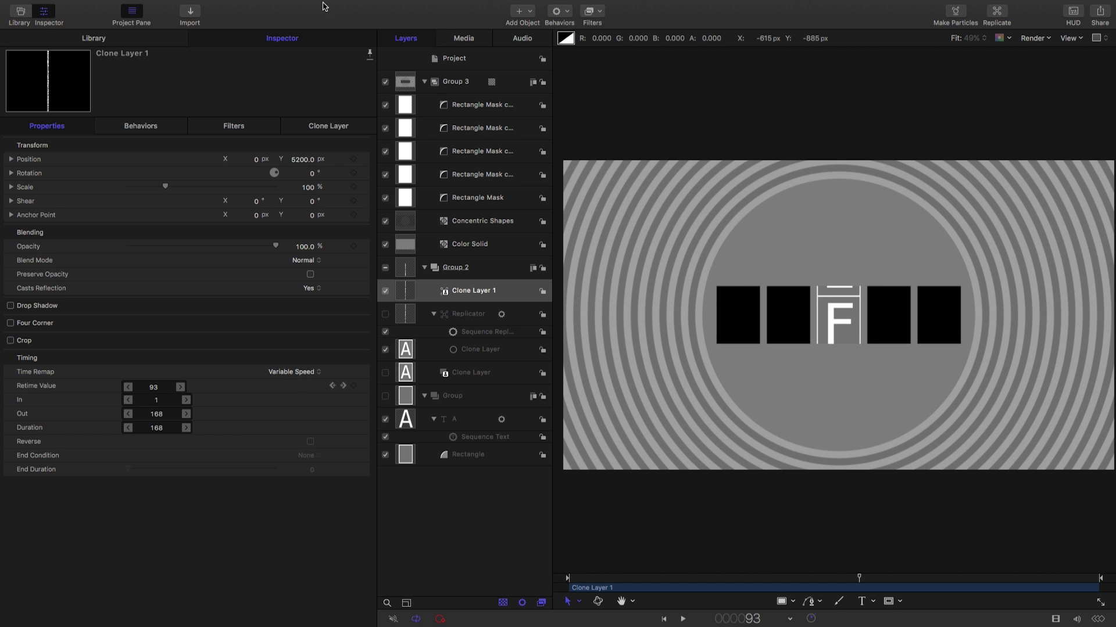
# Show the Keyframe Editor and look through its curve set options for Clone Layer 1's animated Retime Value
pyautogui.click(296, 5)
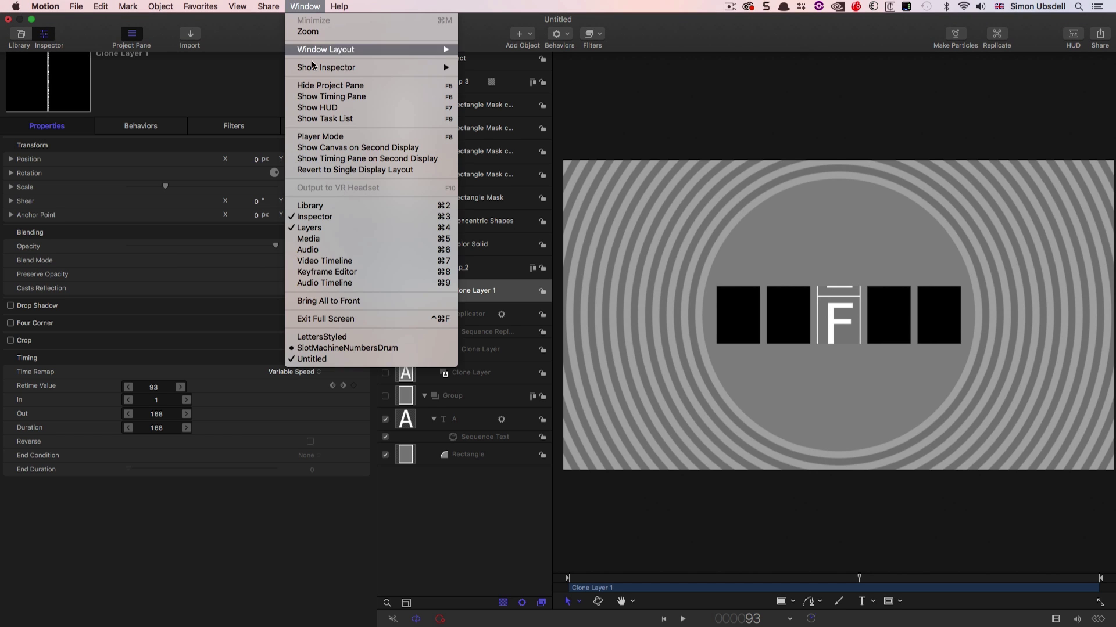
pyautogui.click(818, 357)
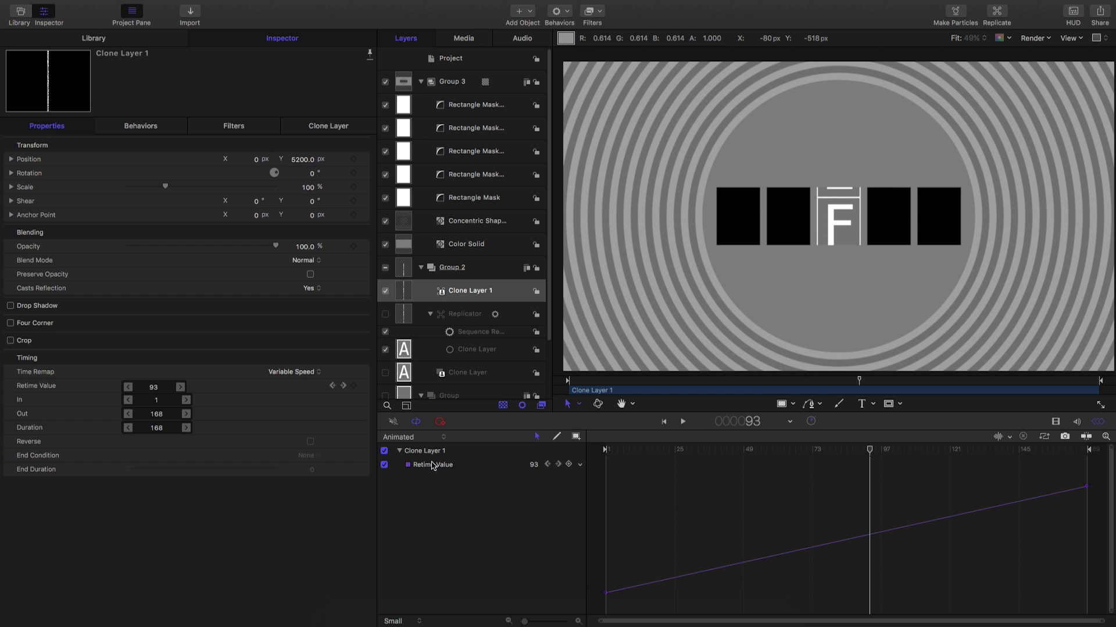
pyautogui.click(401, 440)
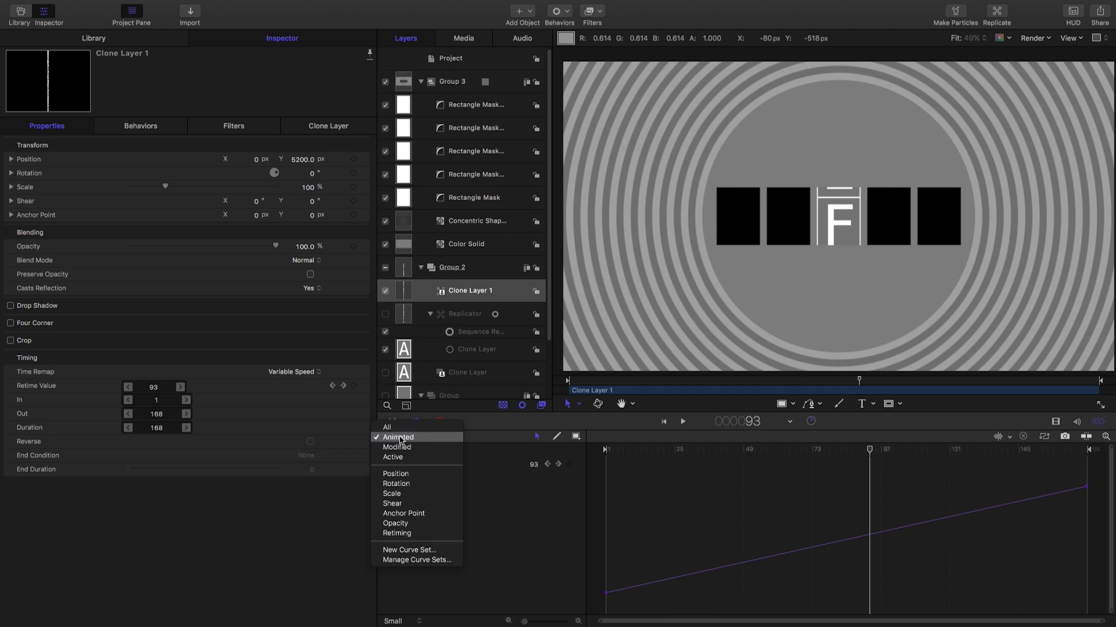
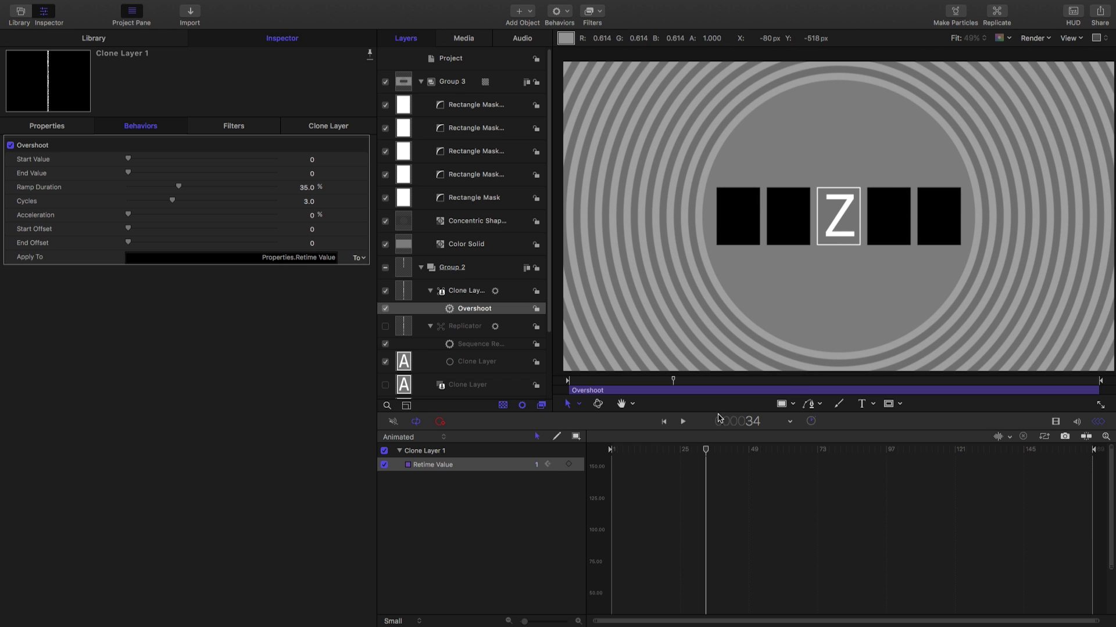
# Enlarge the Keyframe Editor, return to the first frame and set the Overshoot behavior's Ramp Duration to 95%
pyautogui.moveTo(691, 429); pyautogui.dragTo(691, 364)
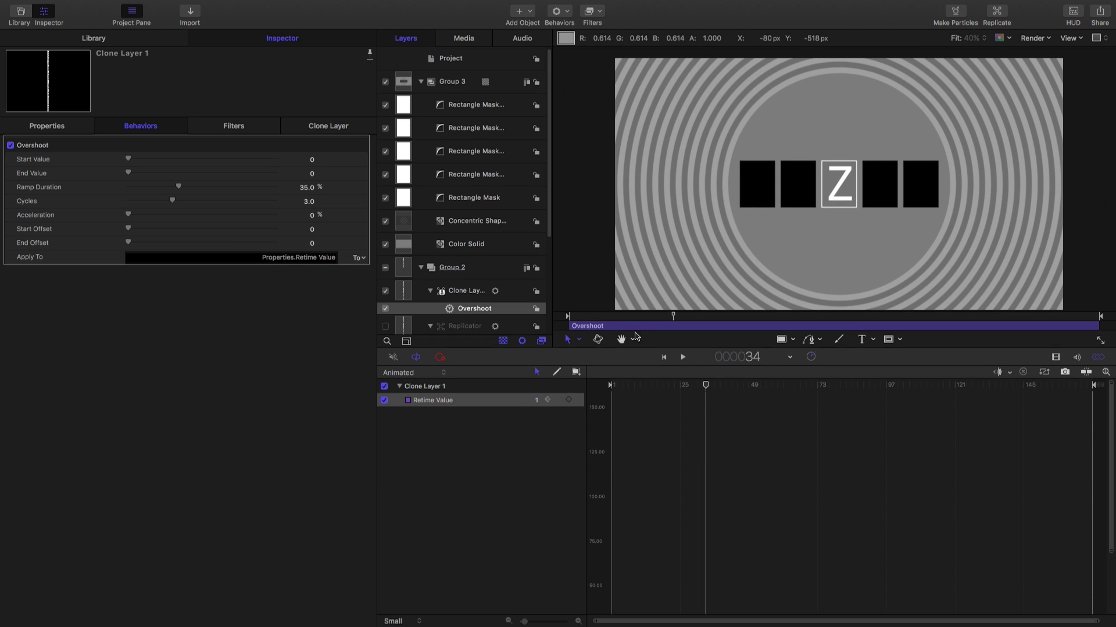
pyautogui.press('Home')
pyautogui.click(304, 189)
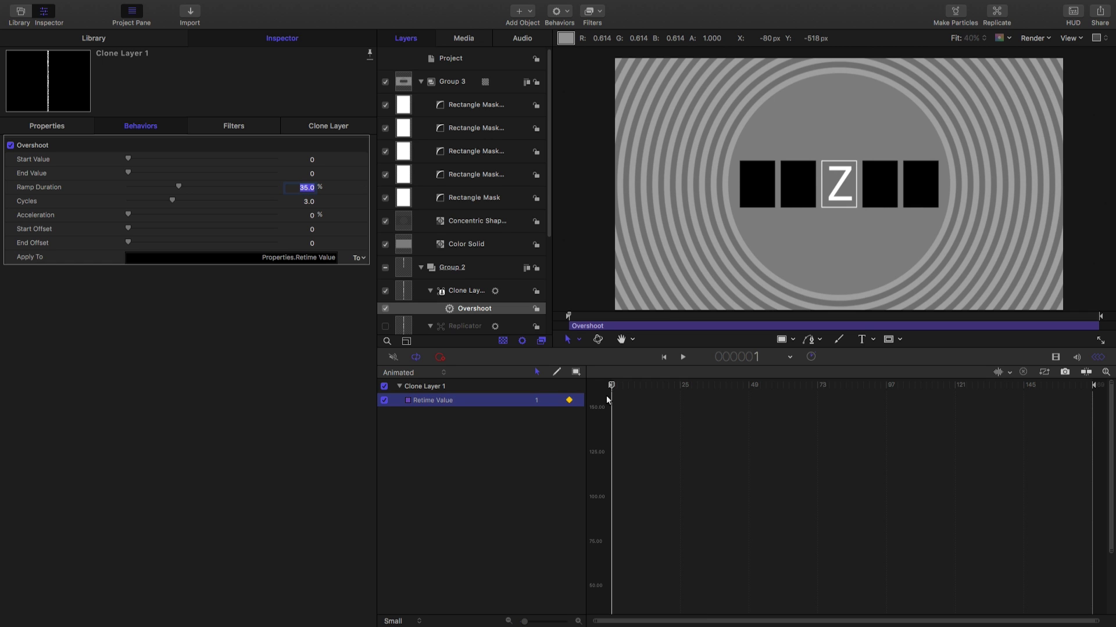
pyautogui.write('95')
pyautogui.press('Return')
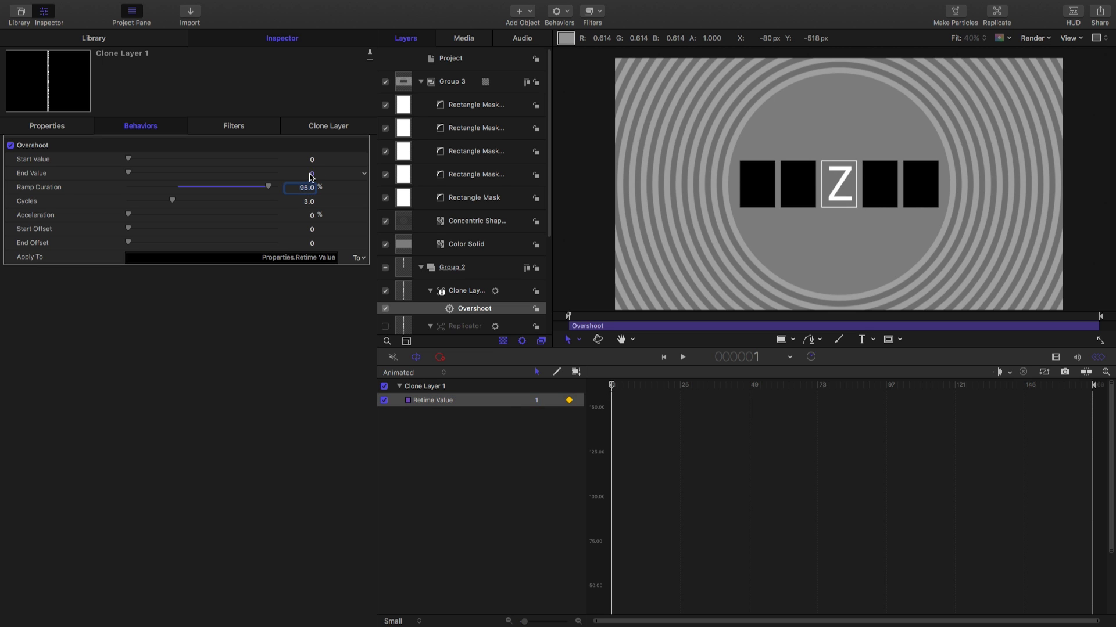
# Set the Overshoot behavior's End Value to 168, matching the last frame, and review the motion near the end
pyautogui.click(312, 174)
pyautogui.moveTo(1001, 395); pyautogui.dragTo(1078, 388)
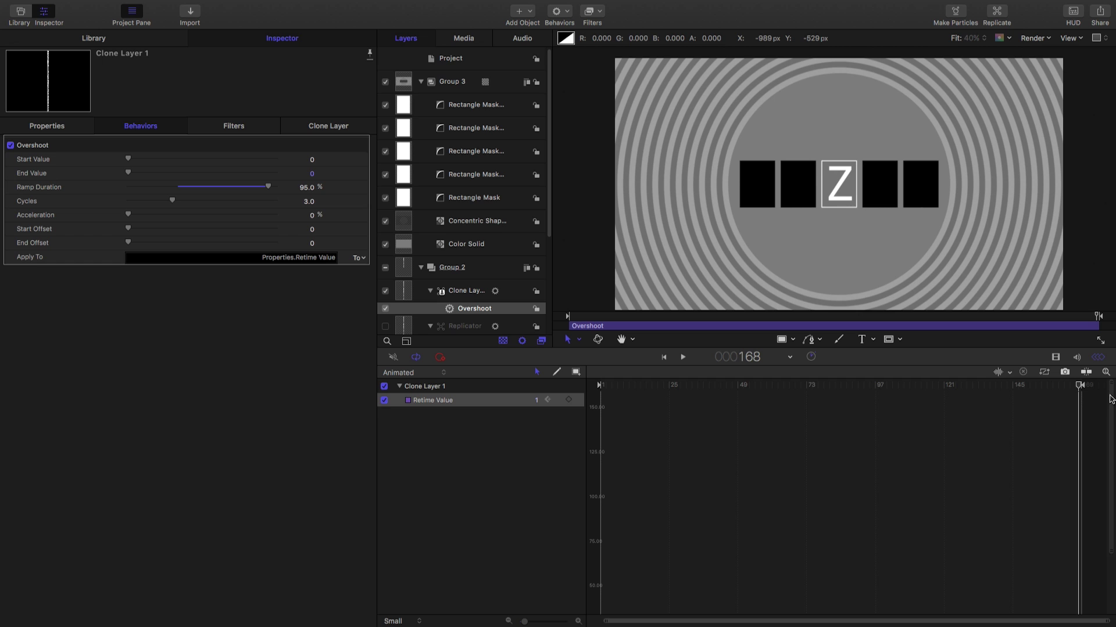
pyautogui.click(311, 174)
pyautogui.write('168')
pyautogui.press('Return')
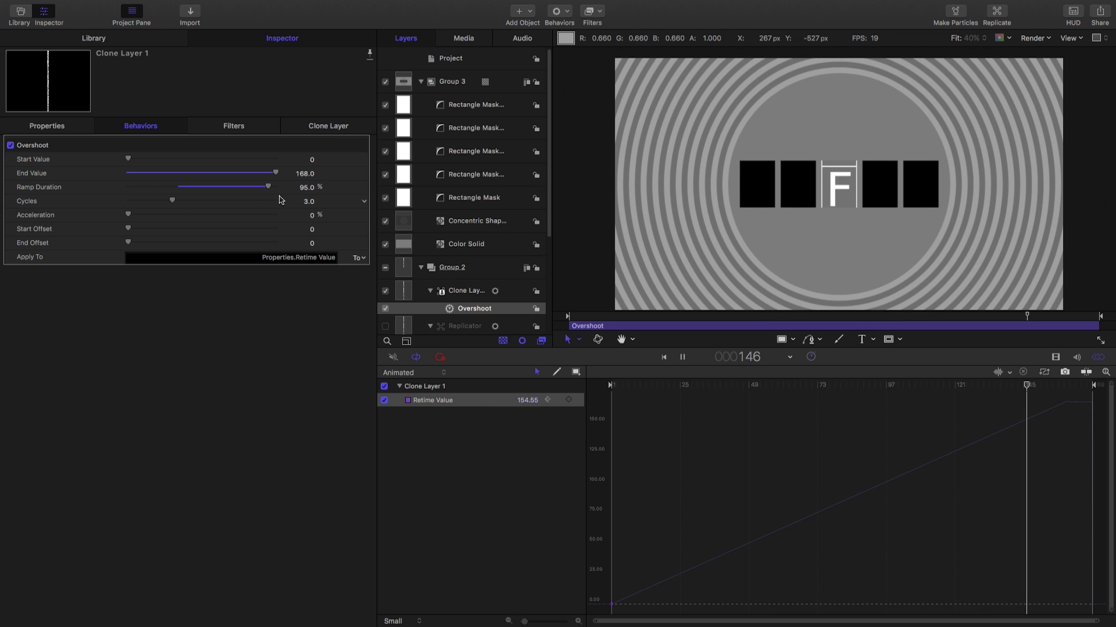
pyautogui.press('space')
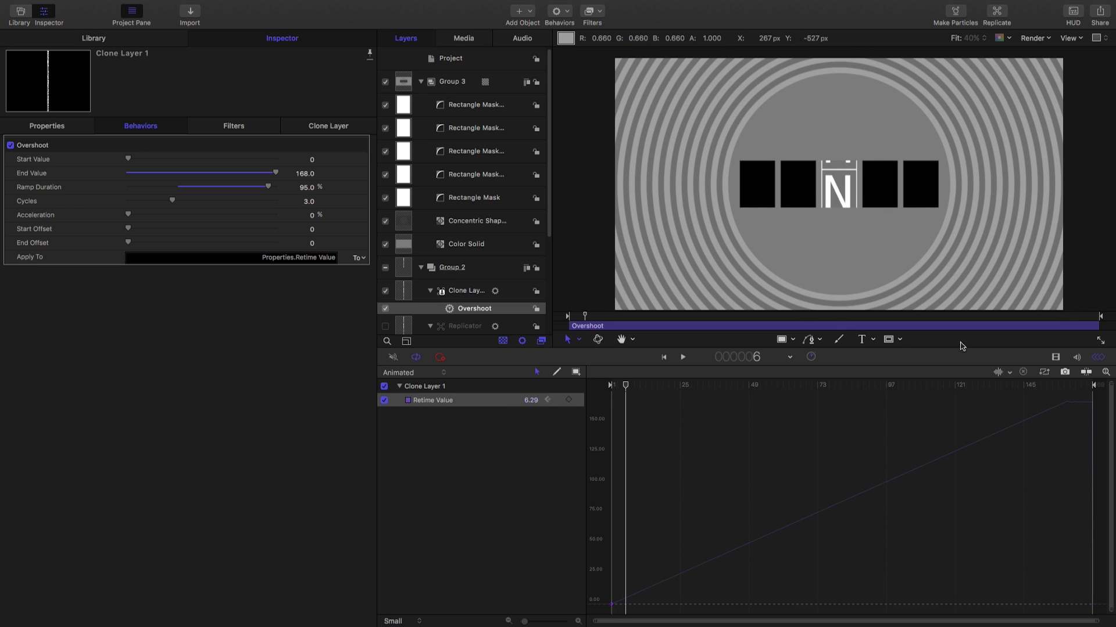
pyautogui.click(1068, 387)
pyautogui.moveTo(1064, 389); pyautogui.dragTo(1078, 392)
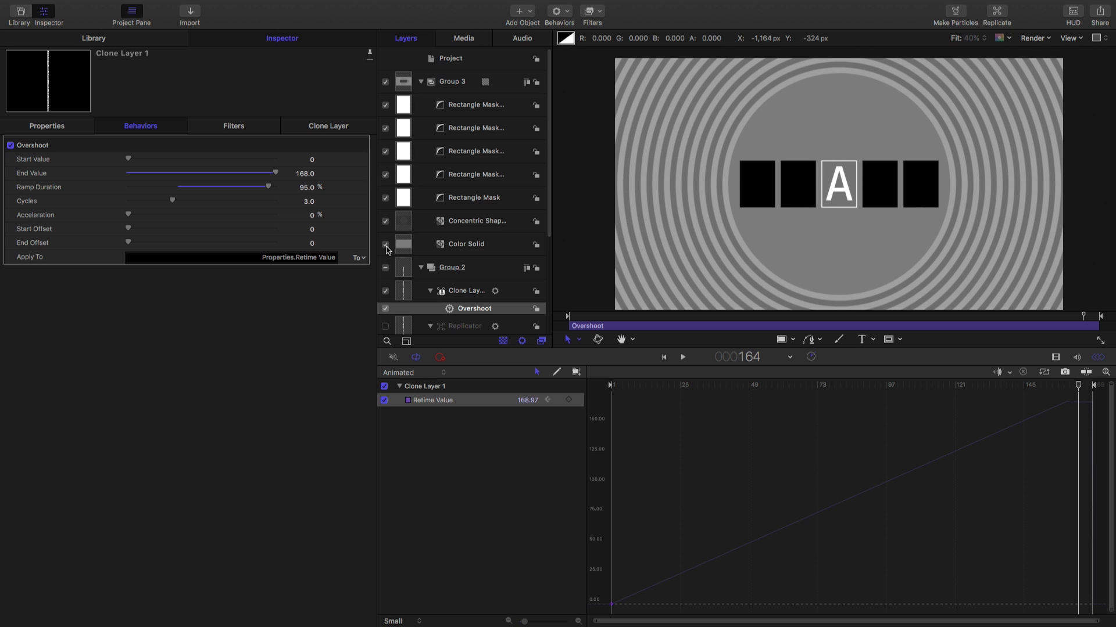
# Set the Overshoot's Acceleration to 50% and End Offset to 70, and play the column from the first frame
pyautogui.click(312, 215)
pyautogui.write('50')
pyautogui.press('Return')
pyautogui.click(311, 243)
pyautogui.press('Return')
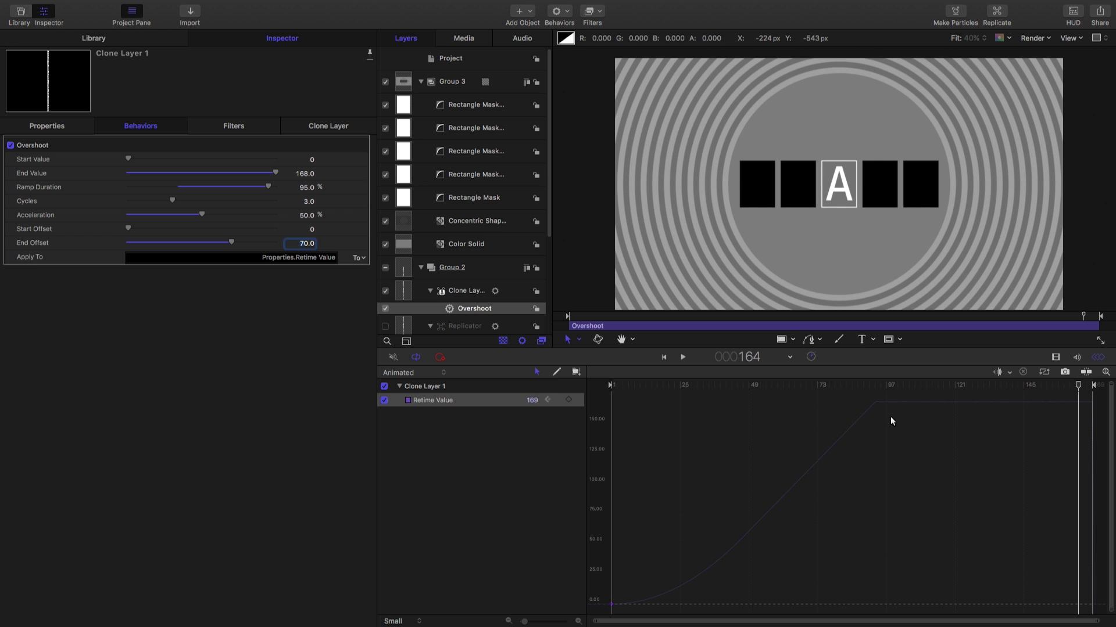
pyautogui.moveTo(894, 387); pyautogui.dragTo(542, 420)
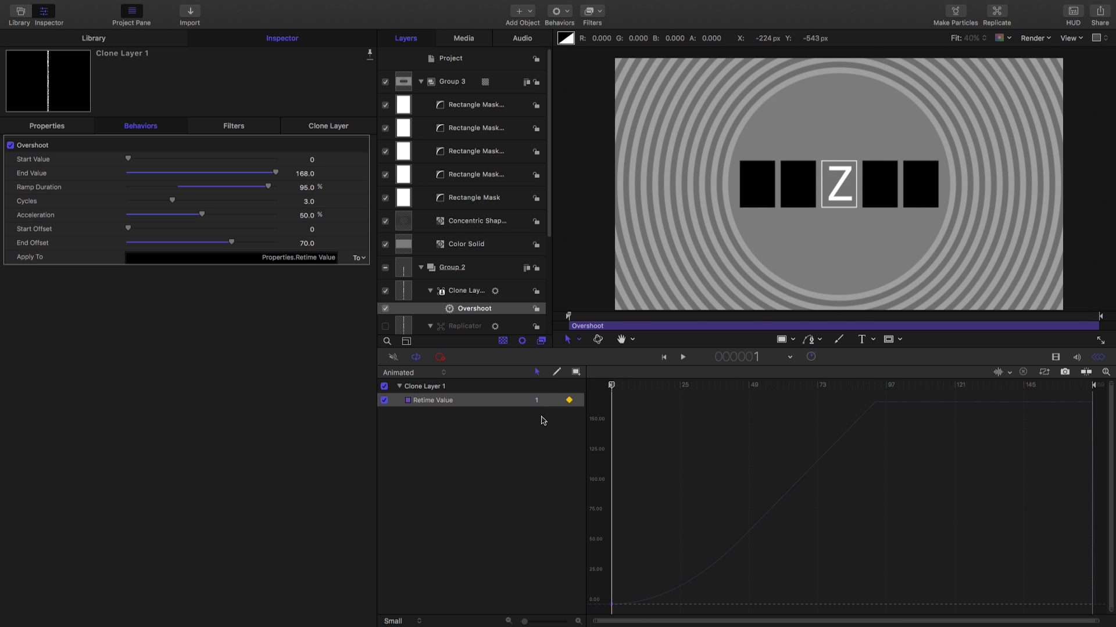
pyautogui.press('space')
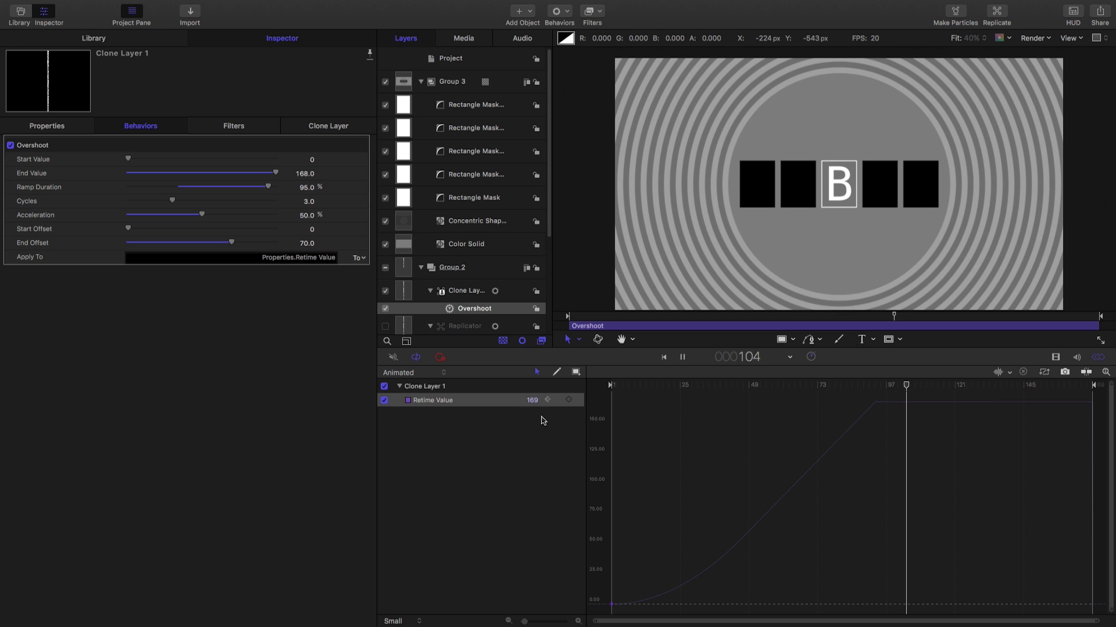
pyautogui.press('space')
# At the last frame, fine-tune the Overshoot's End Value to 98.8 so the letter O is centred in the middle window
pyautogui.moveTo(880, 384); pyautogui.dragTo(1095, 395)
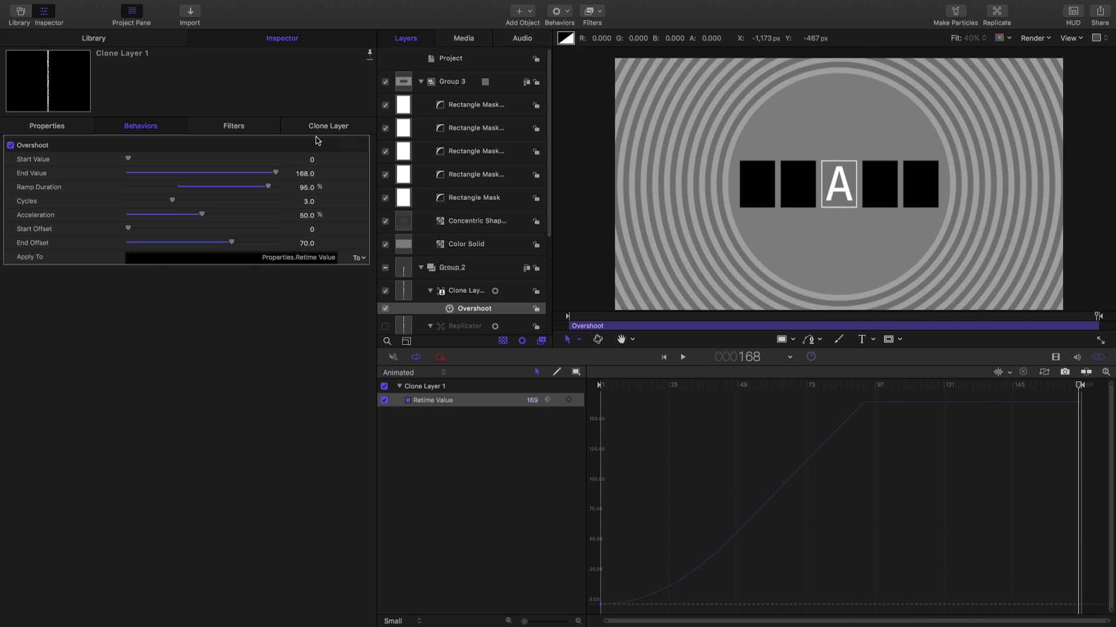
pyautogui.click(306, 175)
pyautogui.write('100')
pyautogui.press('Return')
pyautogui.moveTo(270, 176); pyautogui.dragTo(267, 176)
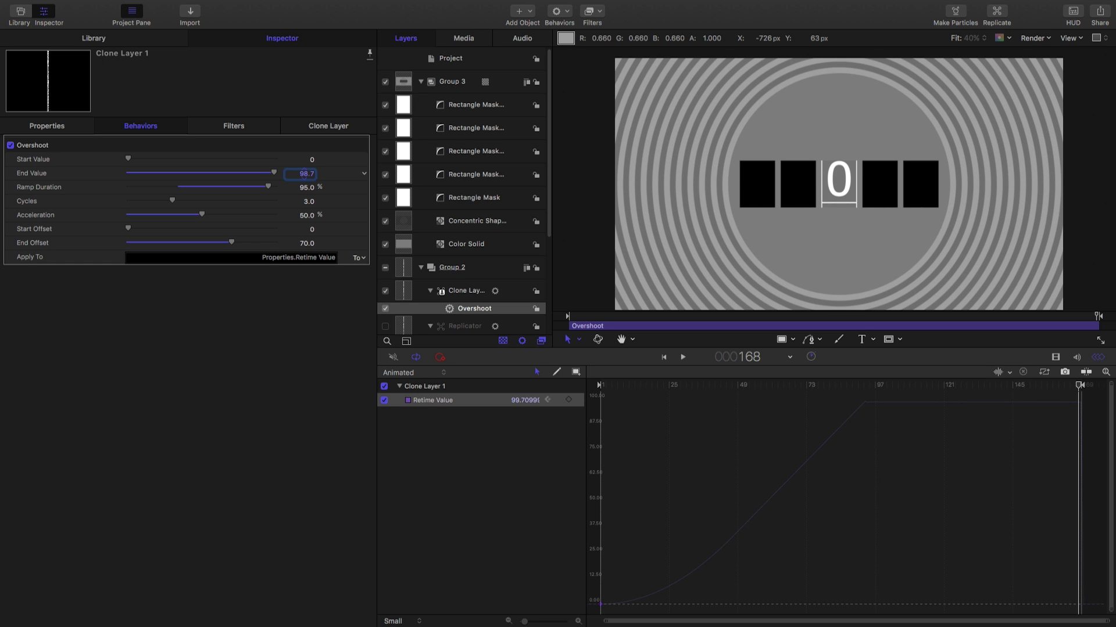
pyautogui.moveTo(304, 173); pyautogui.dragTo(305, 174)
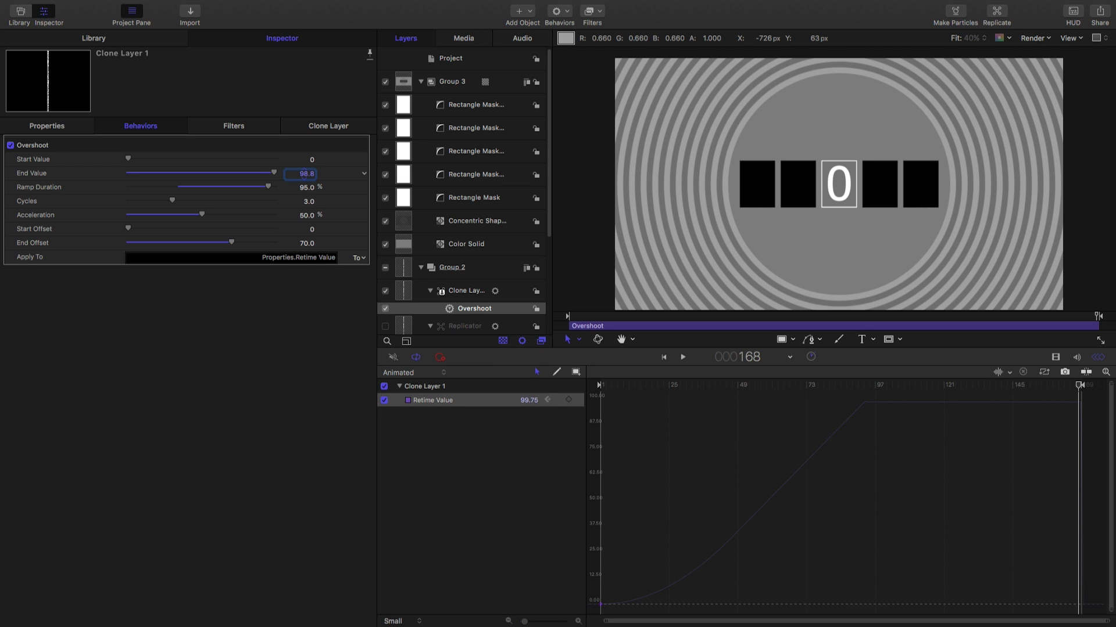
# Play back and scrub the column to check how it settles on the letter O
pyautogui.press('space')
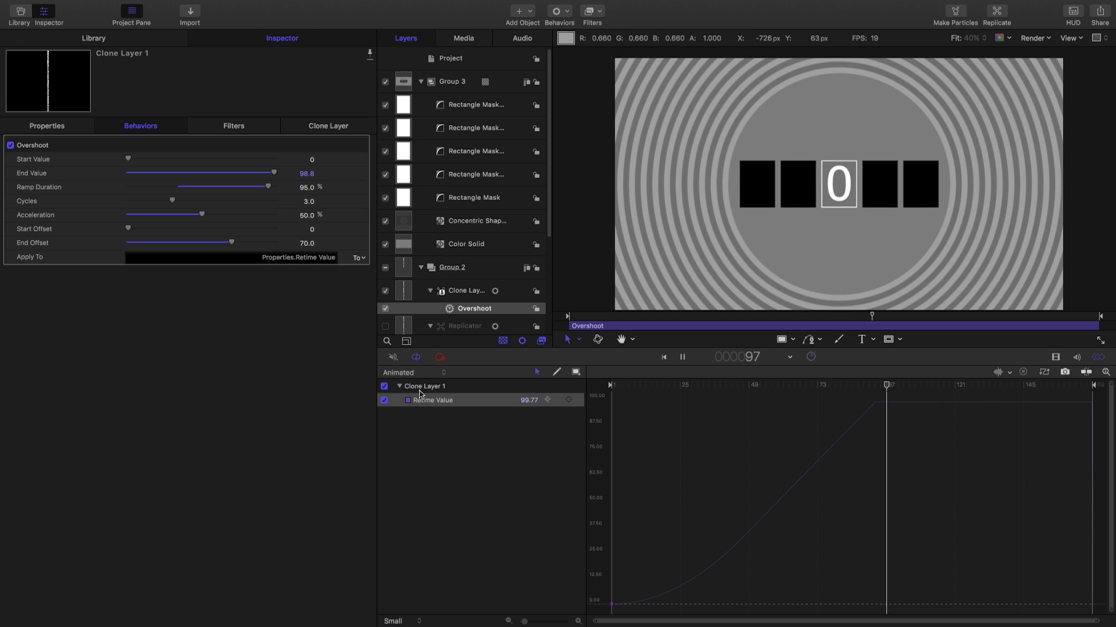
pyautogui.press('space')
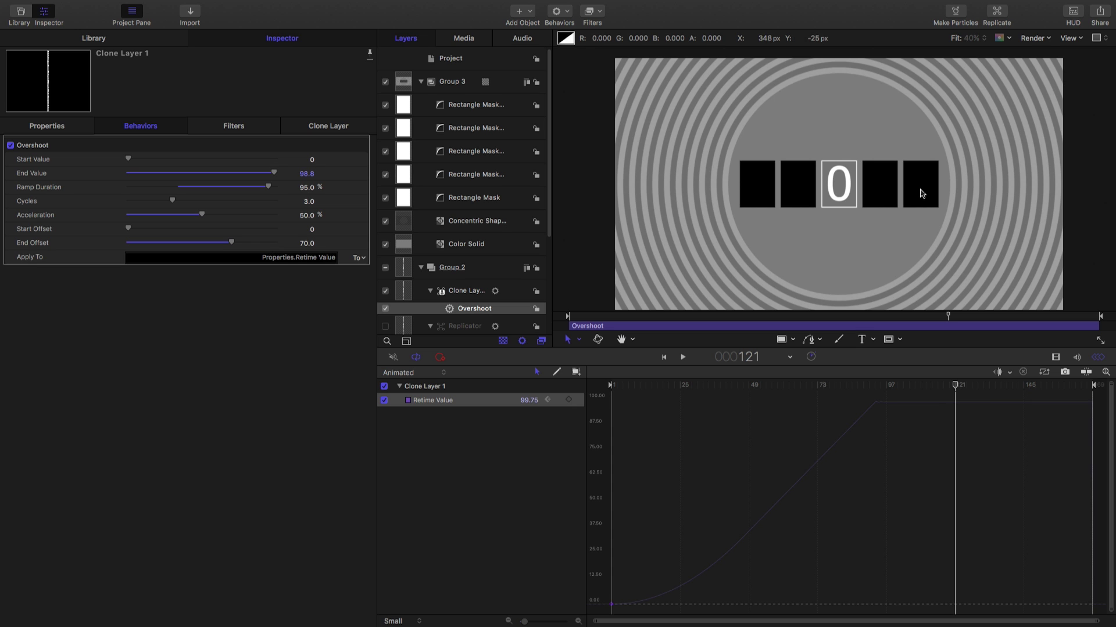
pyautogui.moveTo(888, 392); pyautogui.dragTo(846, 405)
pyautogui.press('space')
pyautogui.press('space')
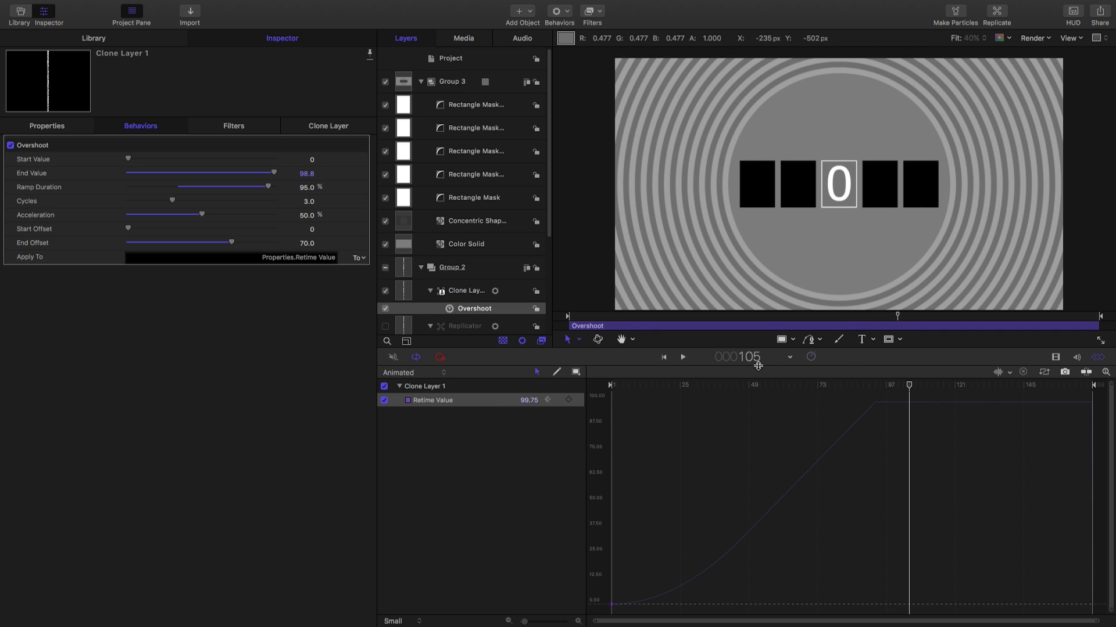
# Shrink the Keyframe Editor to enlarge the canvas and replay the middle column's overshoot
pyautogui.moveTo(759, 428); pyautogui.dragTo(771, 530)
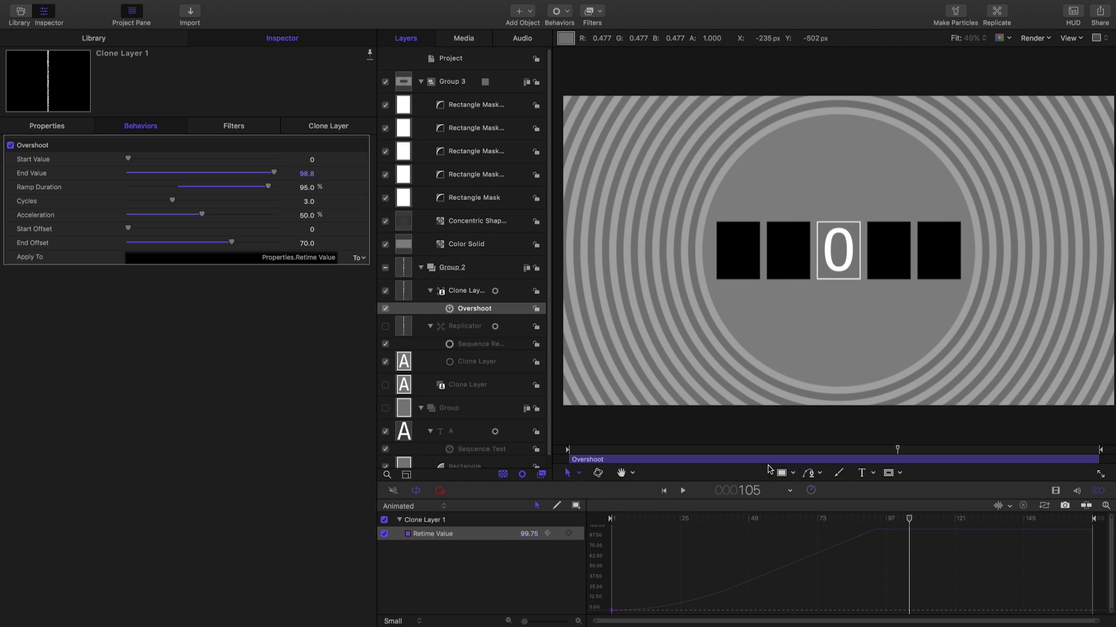
pyautogui.press('space')
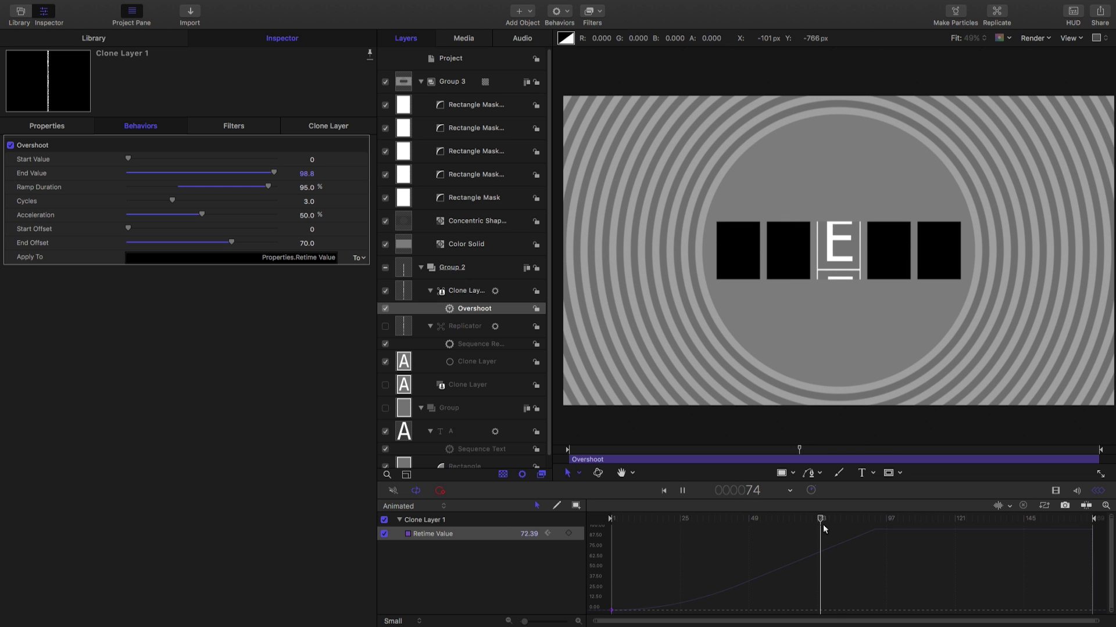
pyautogui.press('space')
pyautogui.press('space')
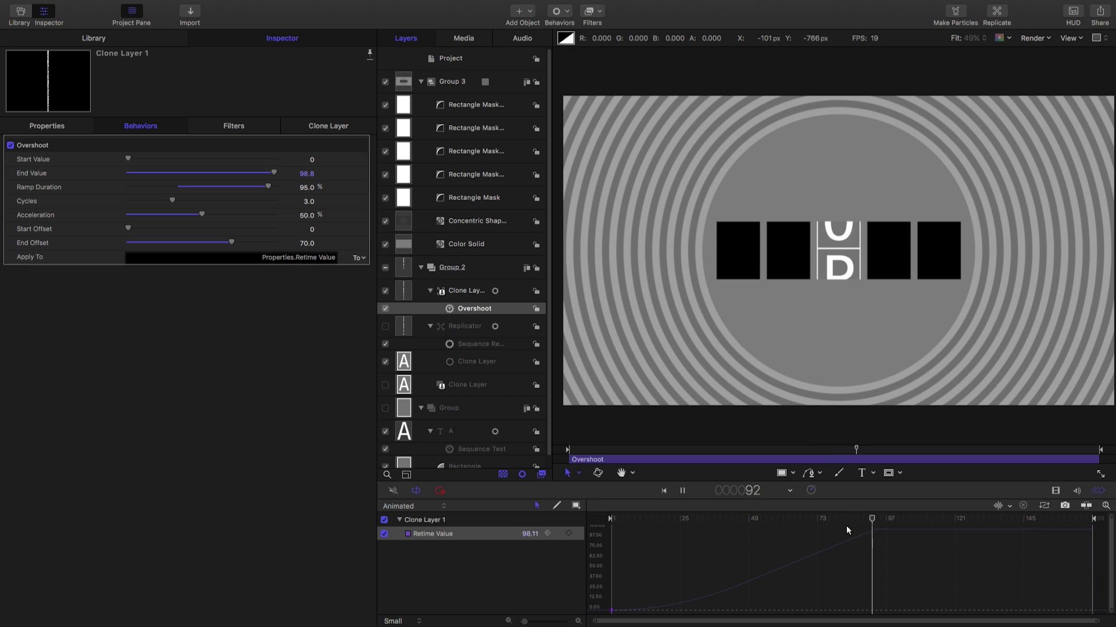
pyautogui.press('space')
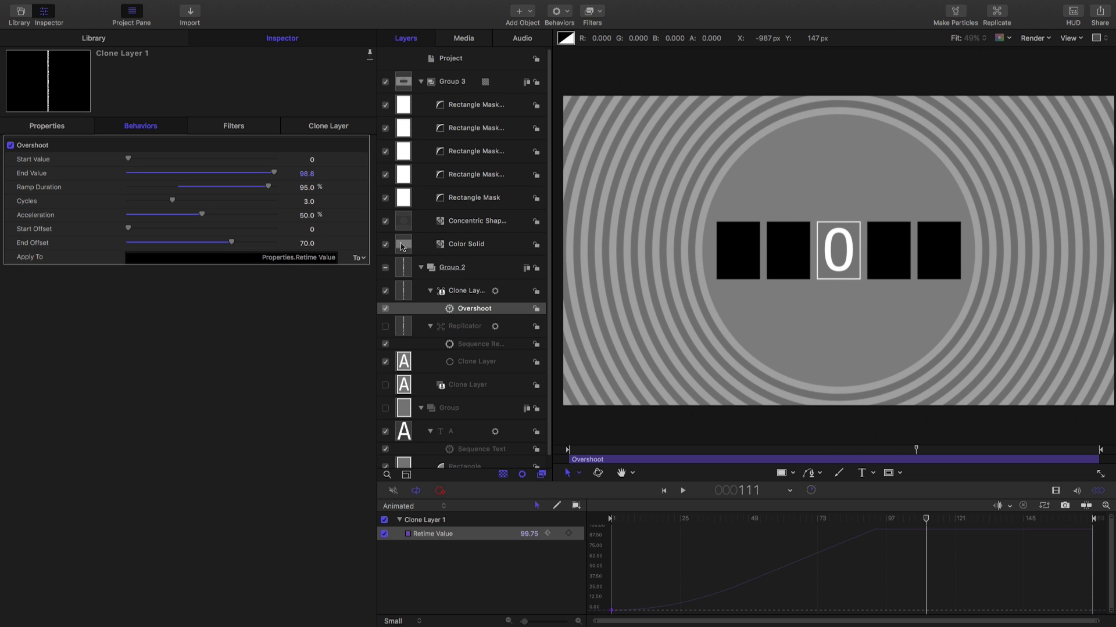
# Rename Clone Layer 1 in Group 2 as Centre 1
pyautogui.click(403, 291)
pyautogui.doubleClick(462, 291)
pyautogui.keyDown('shift'); pyautogui.click(485, 289); pyautogui.keyUp('shift')
pyautogui.write('Centre')
pyautogui.press('Return')
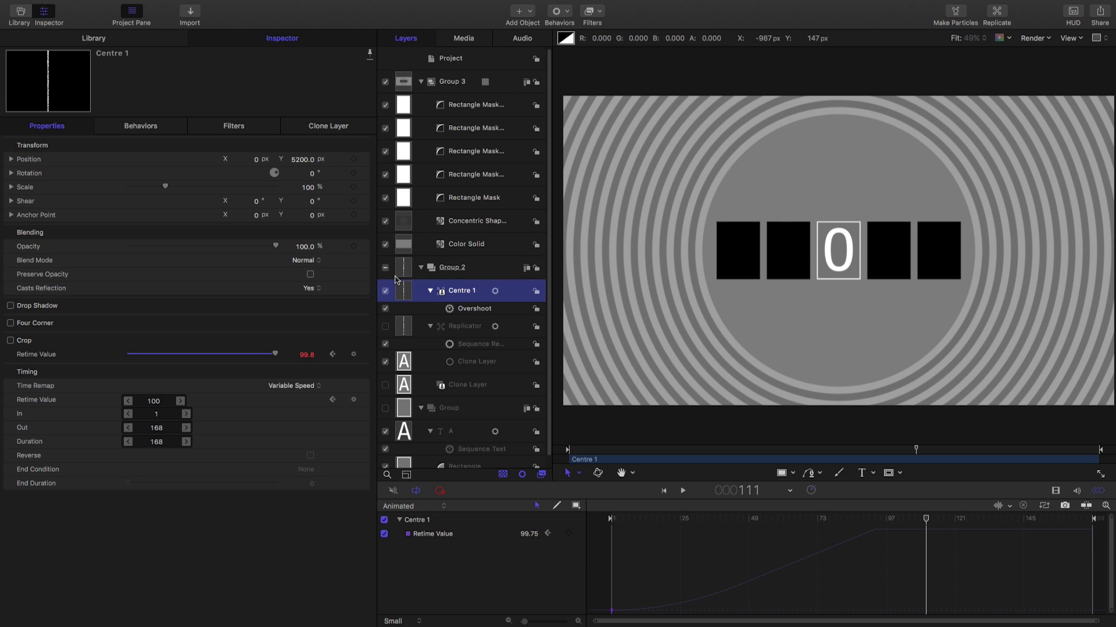
# Duplicate the Centre 1 layer and rename the copy as Left
pyautogui.press('super+d')
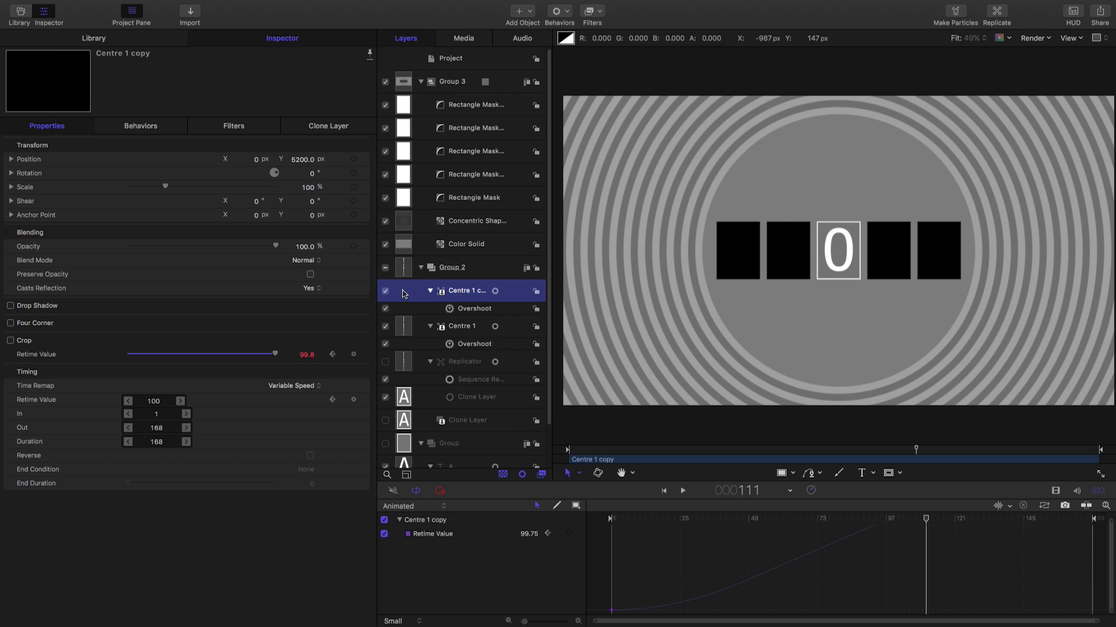
pyautogui.doubleClick(459, 291)
pyautogui.write('Left')
pyautogui.press('Return')
# Set the Left layer's Position X to -350 px to fill the outermost left window
pyautogui.click(256, 160)
pyautogui.write('-35')
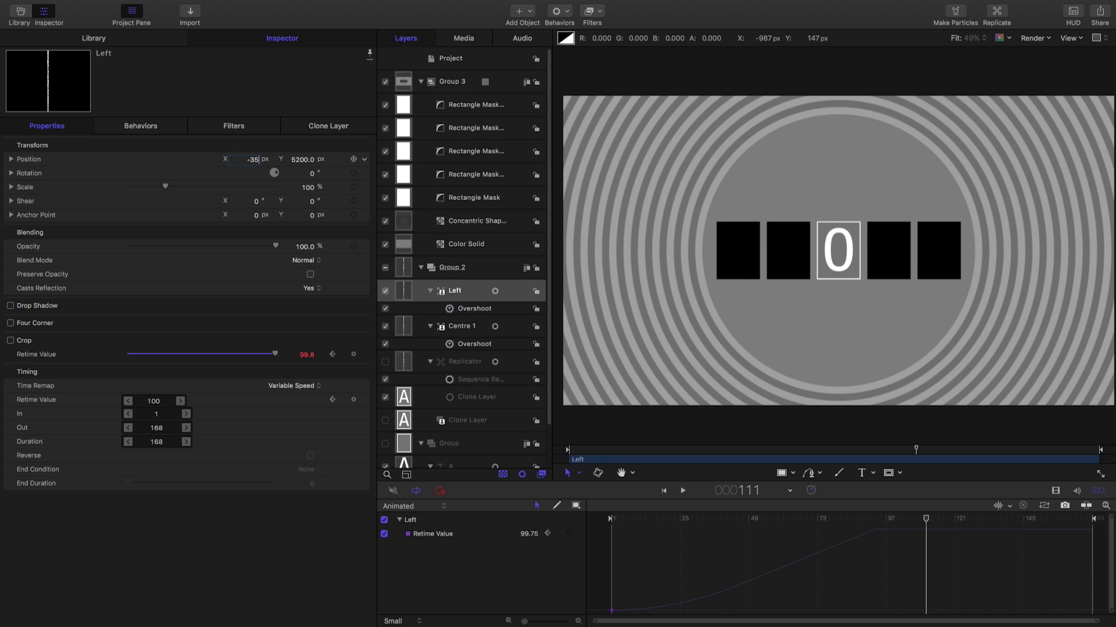
pyautogui.write('0')
pyautogui.press('Return')
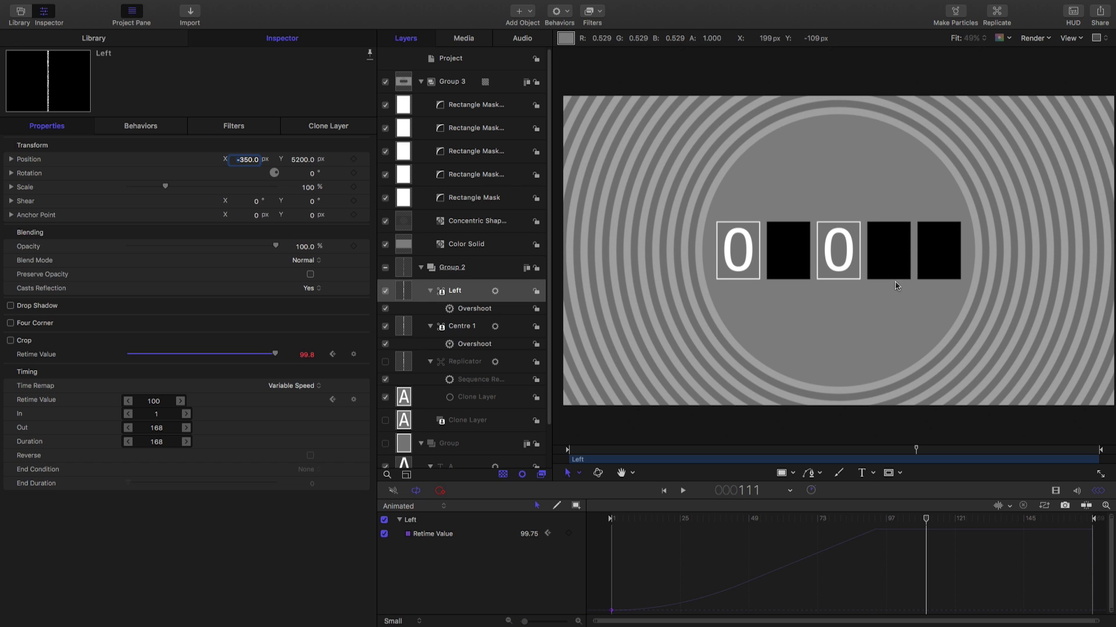
# Lower the Left layer's Overshoot End Value to 97.1 so the column stops on the letter S
pyautogui.moveTo(927, 521); pyautogui.dragTo(929, 521)
pyautogui.click(454, 308)
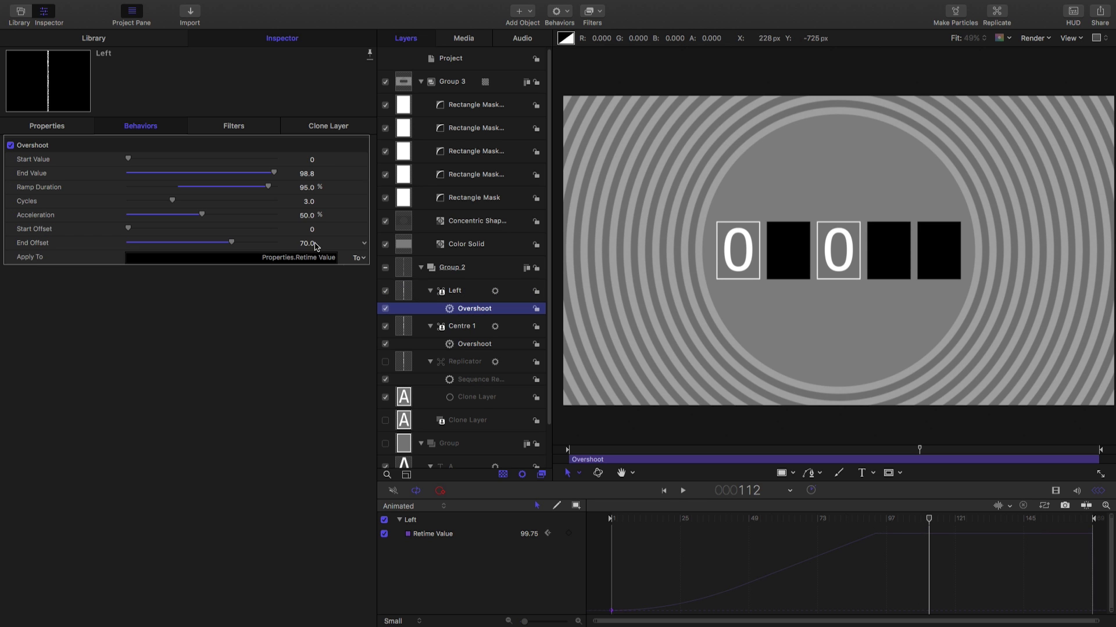
pyautogui.moveTo(1008, 521); pyautogui.dragTo(1084, 522)
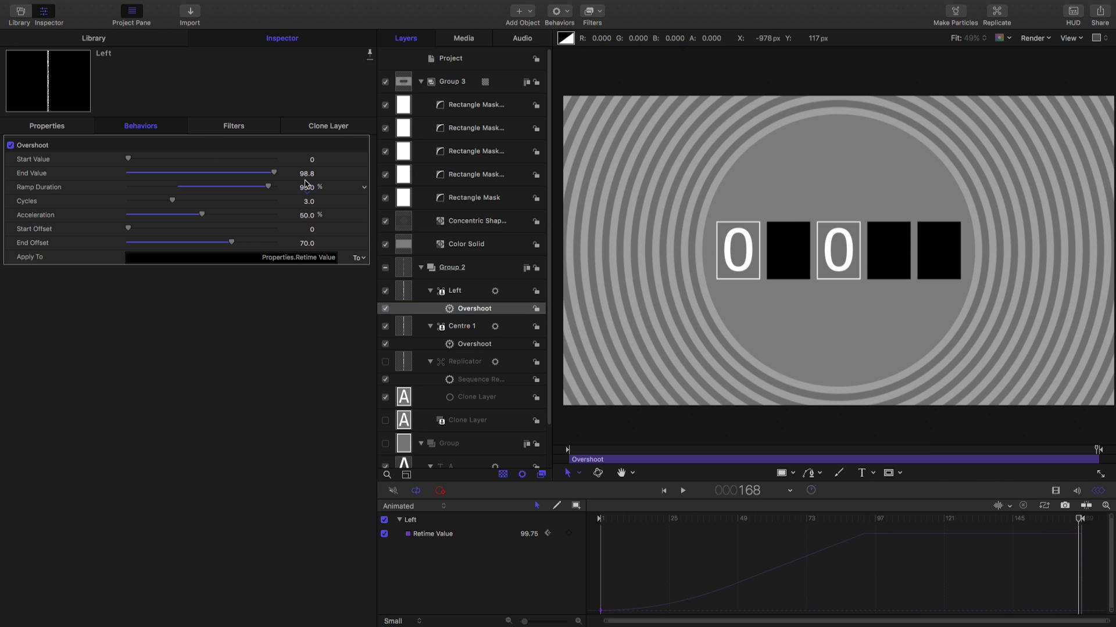
pyautogui.moveTo(308, 177); pyautogui.dragTo(294, 178)
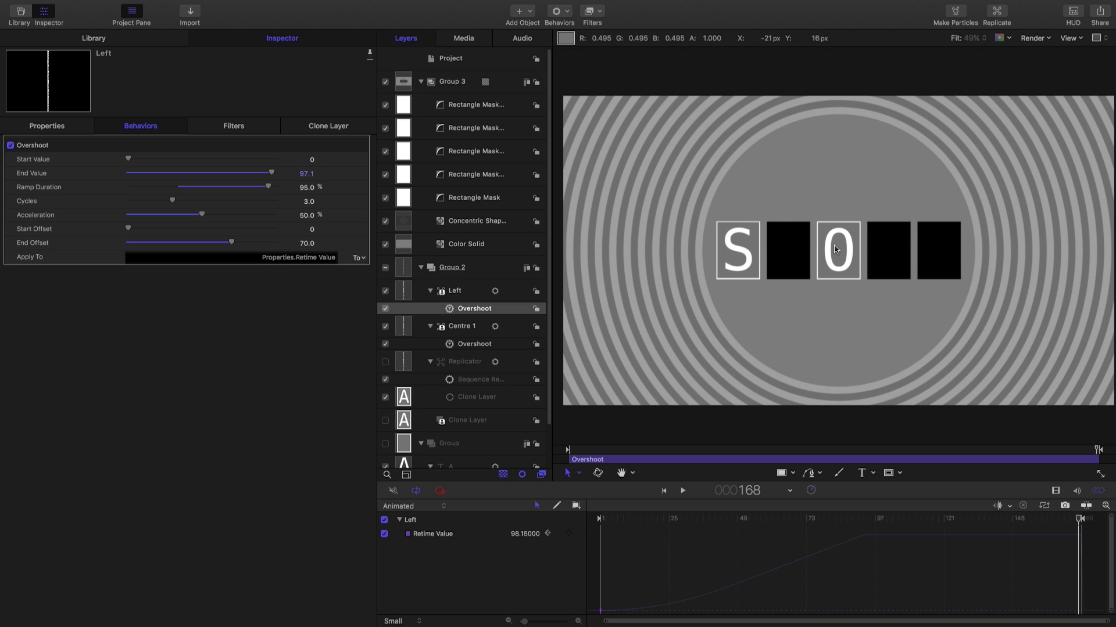
# Set the Left layer's Overshoot End Offset to 90 and play back the two columns
pyautogui.click(309, 244)
pyautogui.write('90')
pyautogui.press('Return')
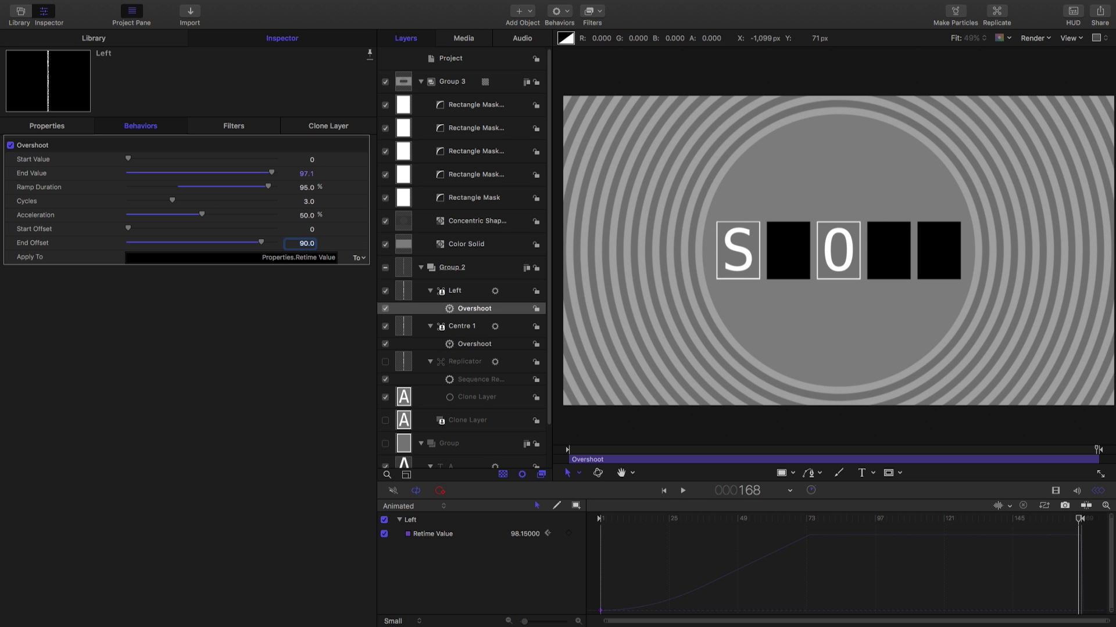
pyautogui.press('space')
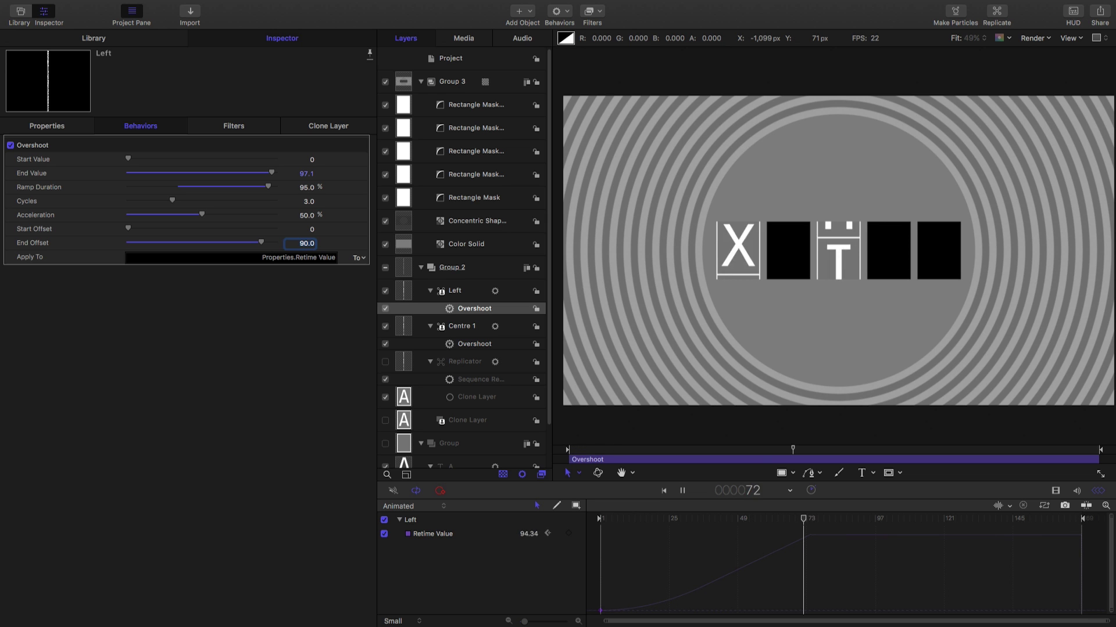
pyautogui.press('space')
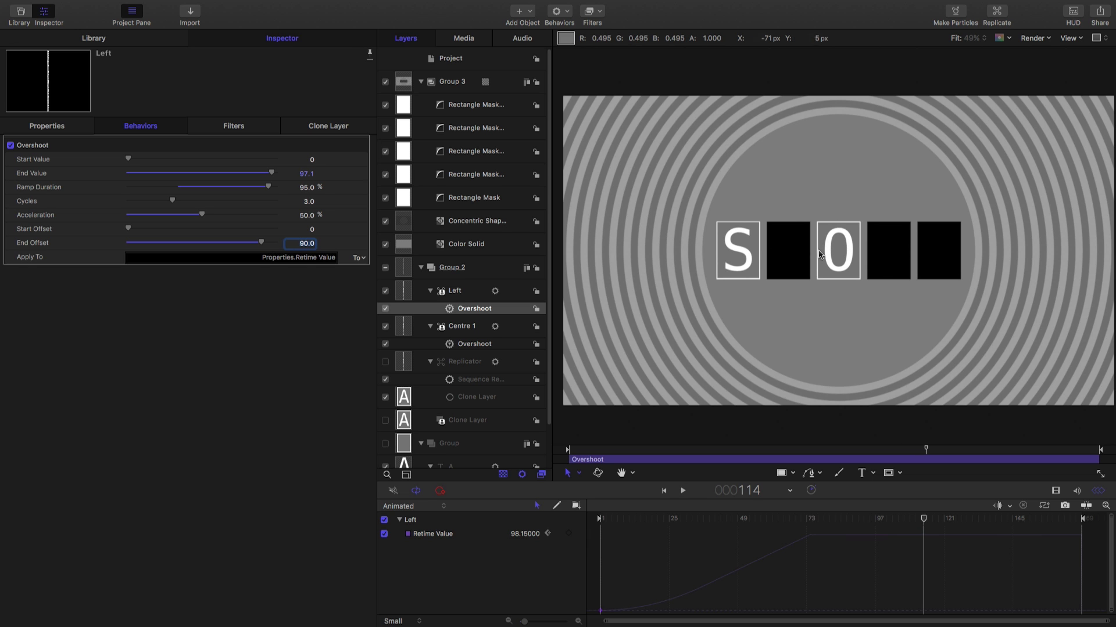
# Duplicate the Left layer and rename the copy as Left Inner
pyautogui.click(405, 293)
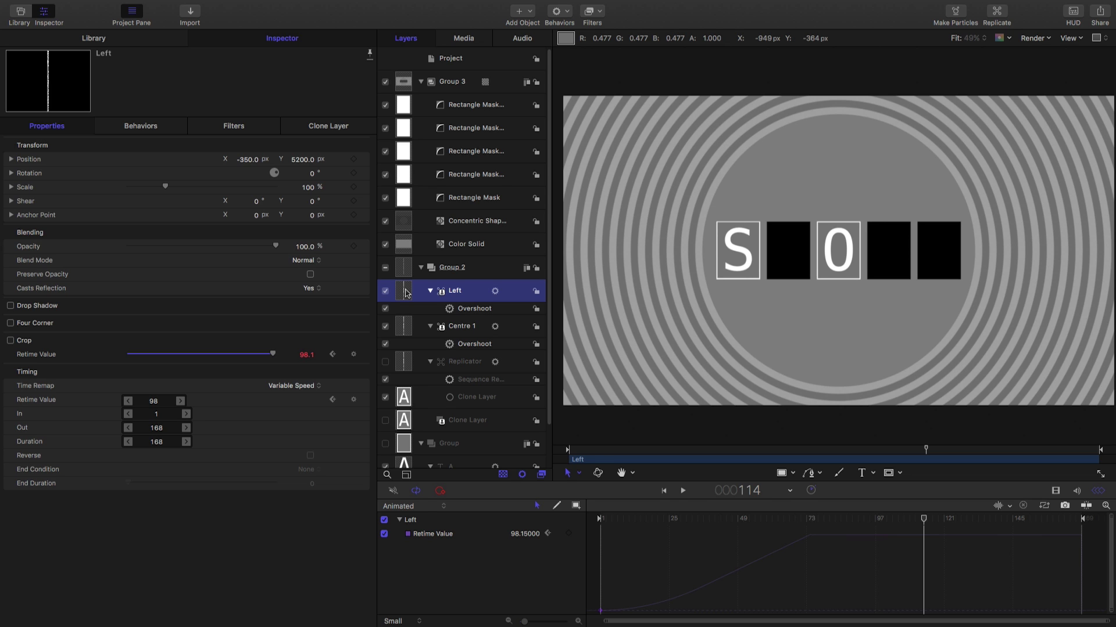
pyautogui.press('super+d')
pyautogui.doubleClick(473, 291)
pyautogui.write('Left Inner')
pyautogui.press('Return')
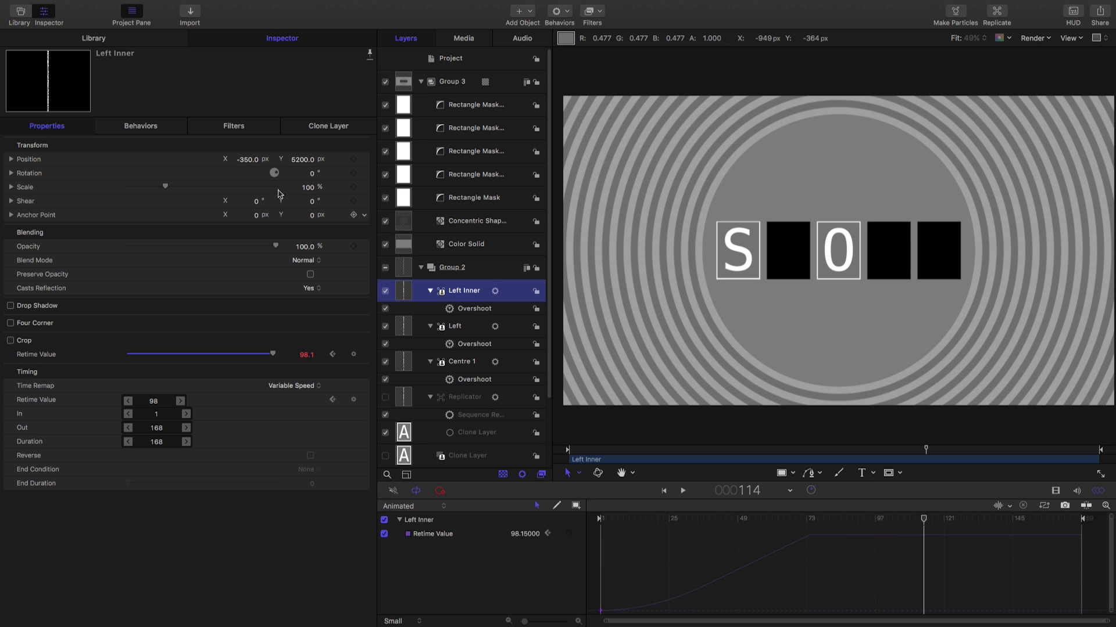
# Set the Left Inner layer's Position X to -175 px to fill the second window
pyautogui.click(247, 160)
pyautogui.write('-1')
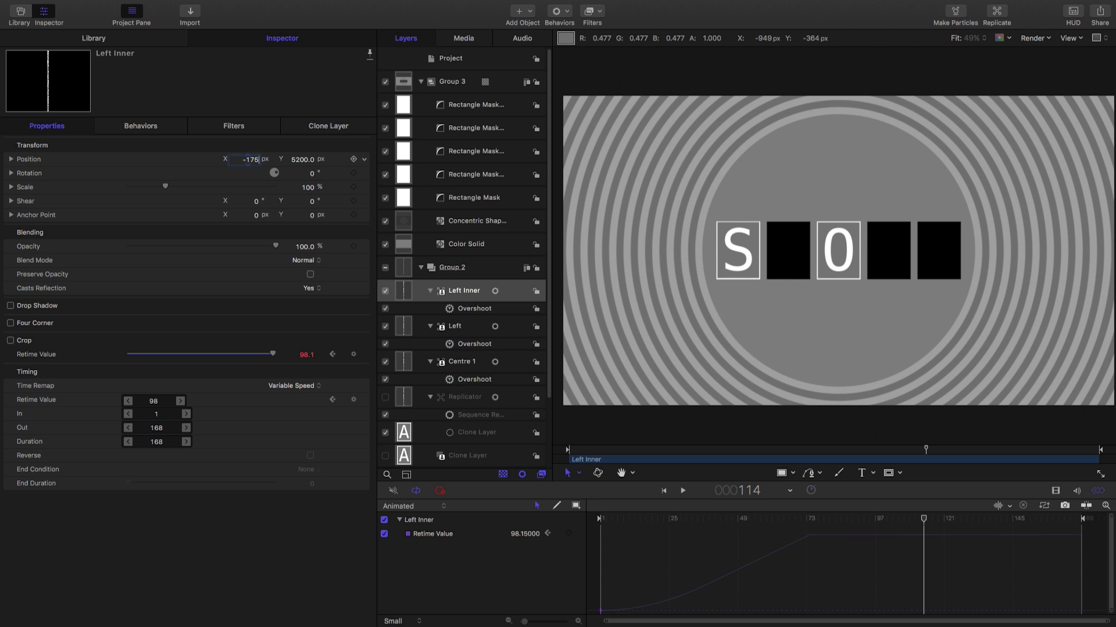
pyautogui.write('75')
pyautogui.press('Return')
# Raise Left Inner's Overshoot End Value to 100 so the column stops on the letter L at the final frame
pyautogui.moveTo(989, 519); pyautogui.dragTo(1104, 529)
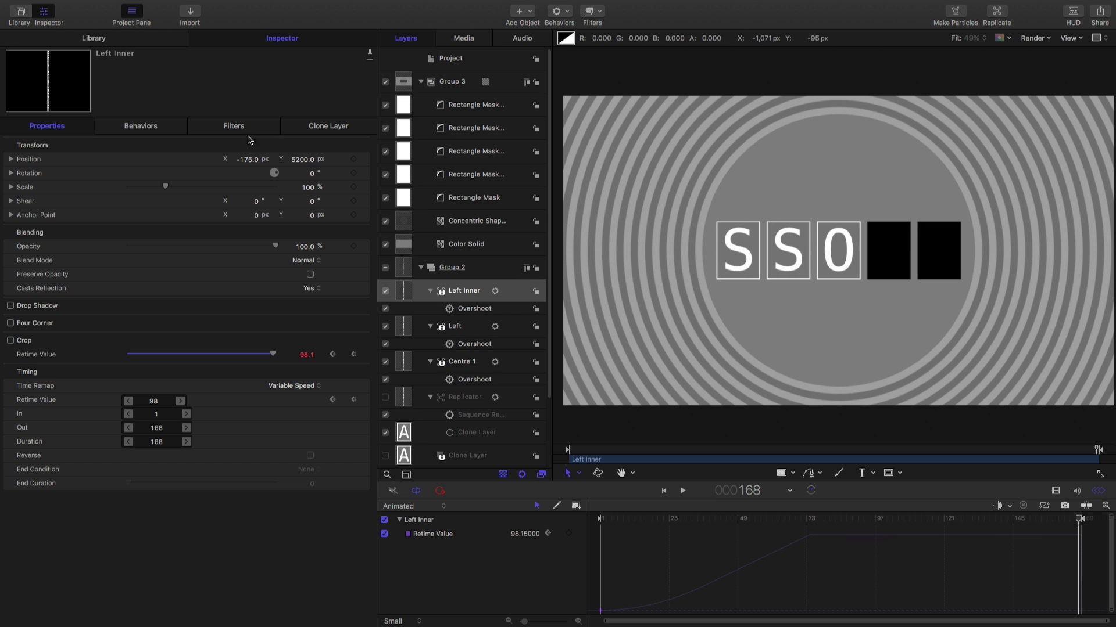
pyautogui.click(135, 127)
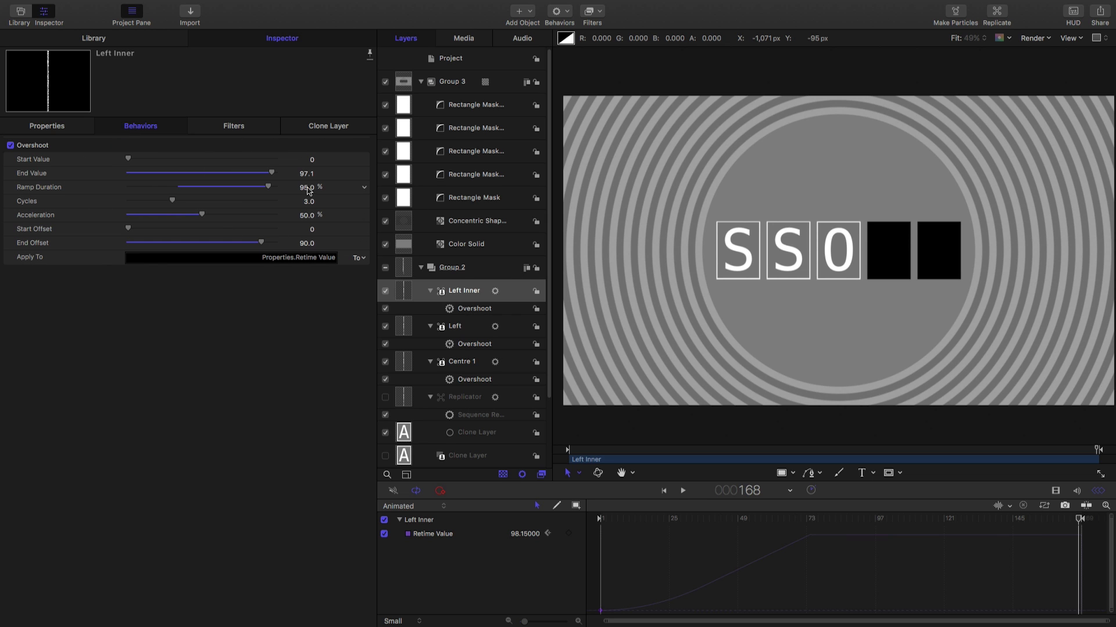
pyautogui.moveTo(308, 176); pyautogui.dragTo(307, 171)
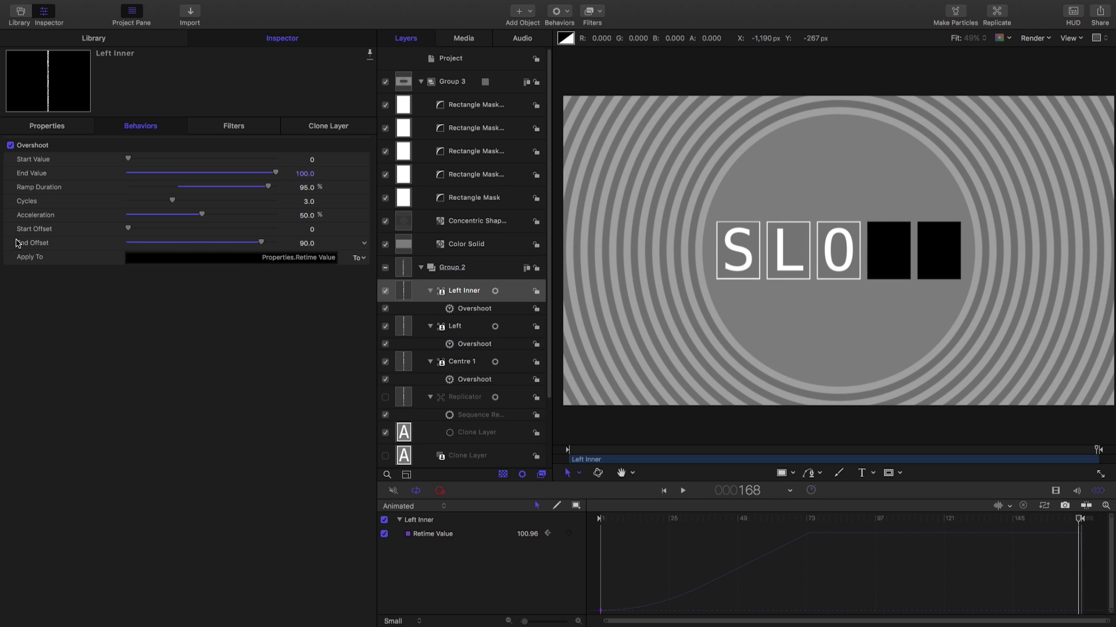
# Set Left Inner's Overshoot End Offset to 80 and play back the three columns
pyautogui.click(306, 244)
pyautogui.write('80')
pyautogui.press('Return')
pyautogui.press('space')
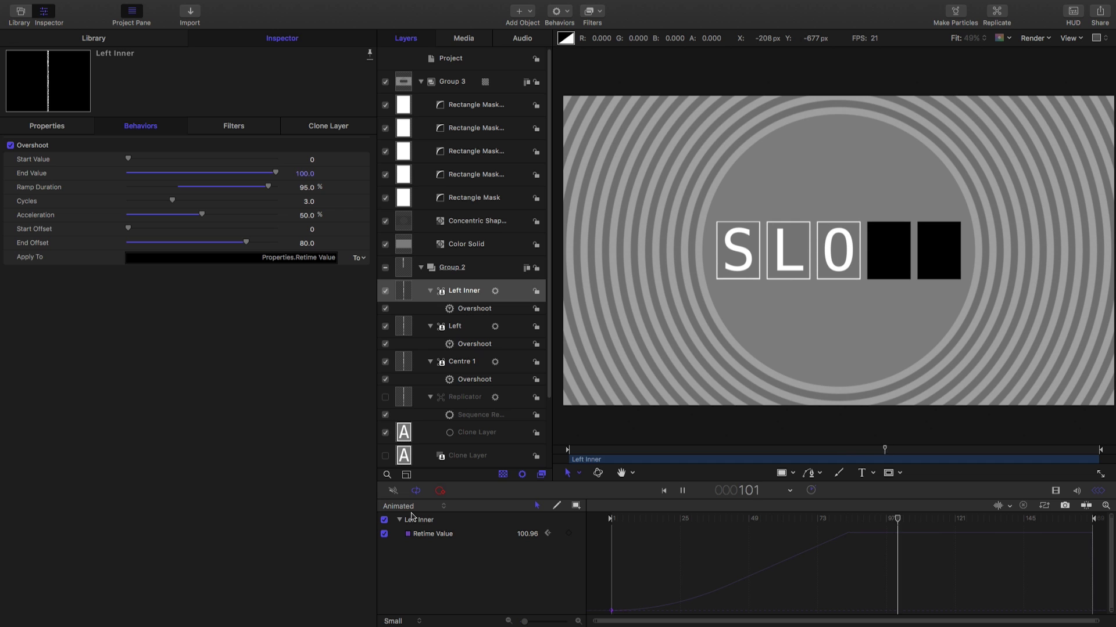
pyautogui.press('space')
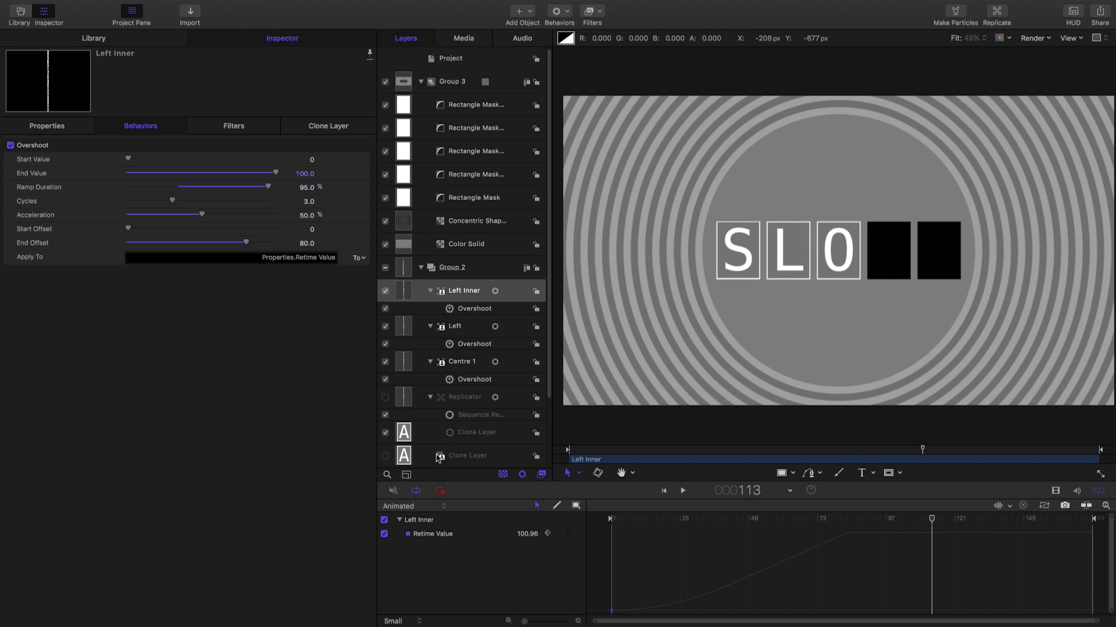
# Duplicate the Left Inner layer and rename the copy as Right Inner copy
pyautogui.rightClick(403, 289)
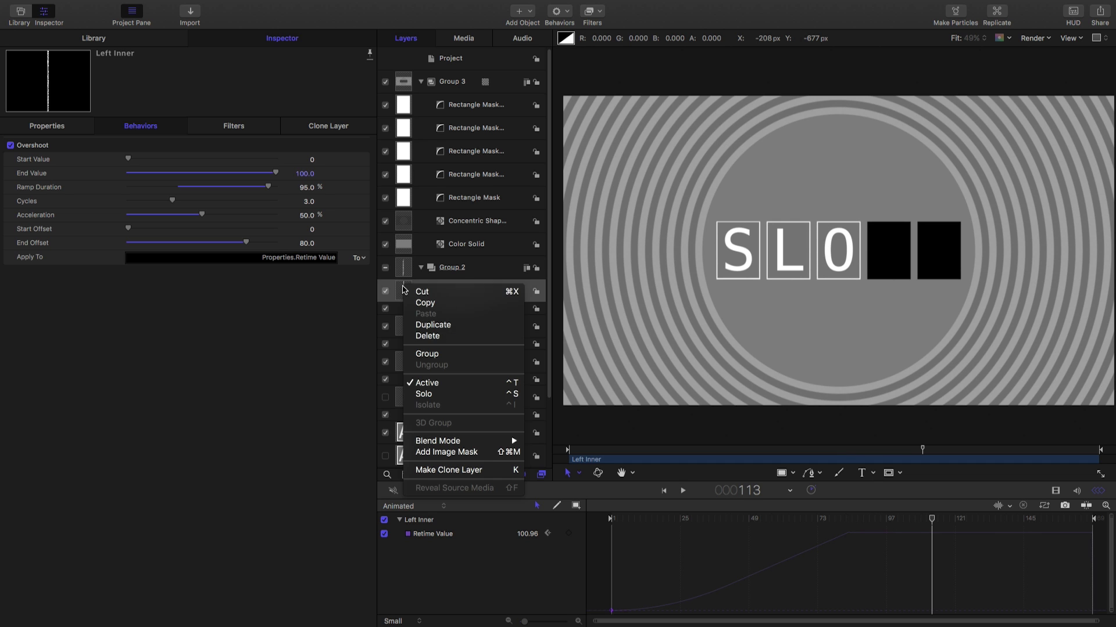
pyautogui.click(441, 327)
pyautogui.doubleClick(454, 291)
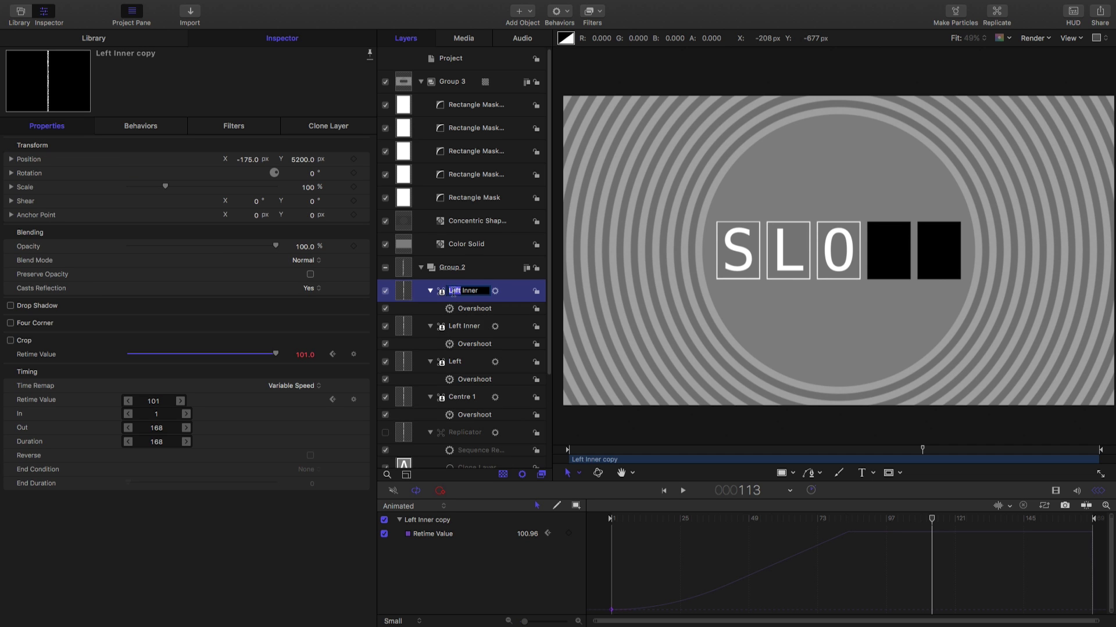
pyautogui.write('Right')
pyautogui.press('Return')
# Set the Right Inner copy layer's Position X to 175 px to fill the fourth window
pyautogui.click(248, 163)
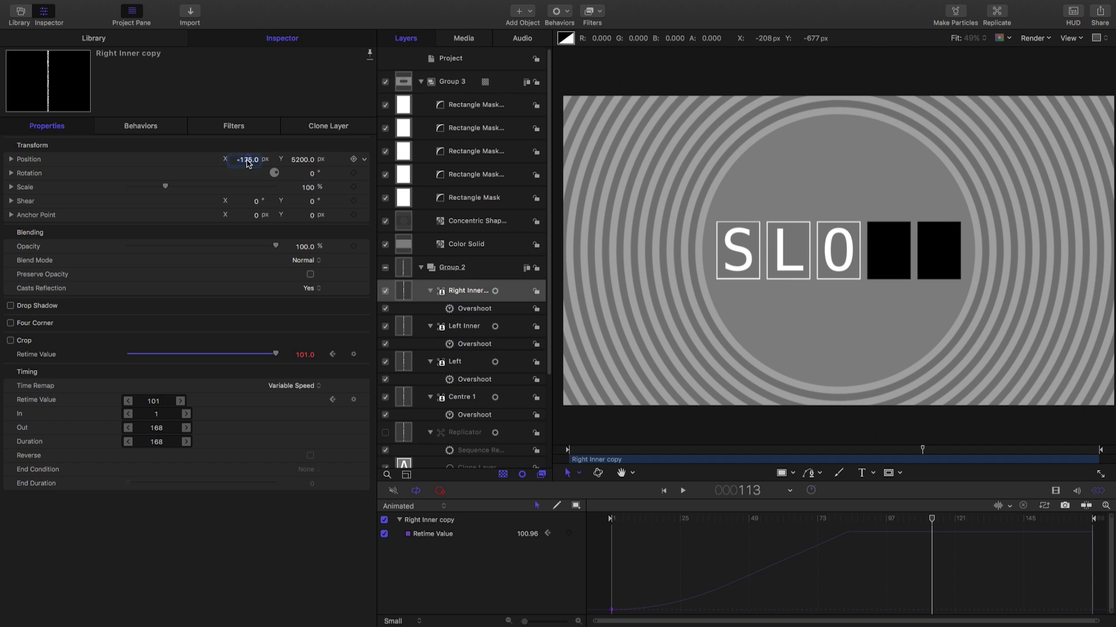
pyautogui.doubleClick(248, 162)
pyautogui.write('17')
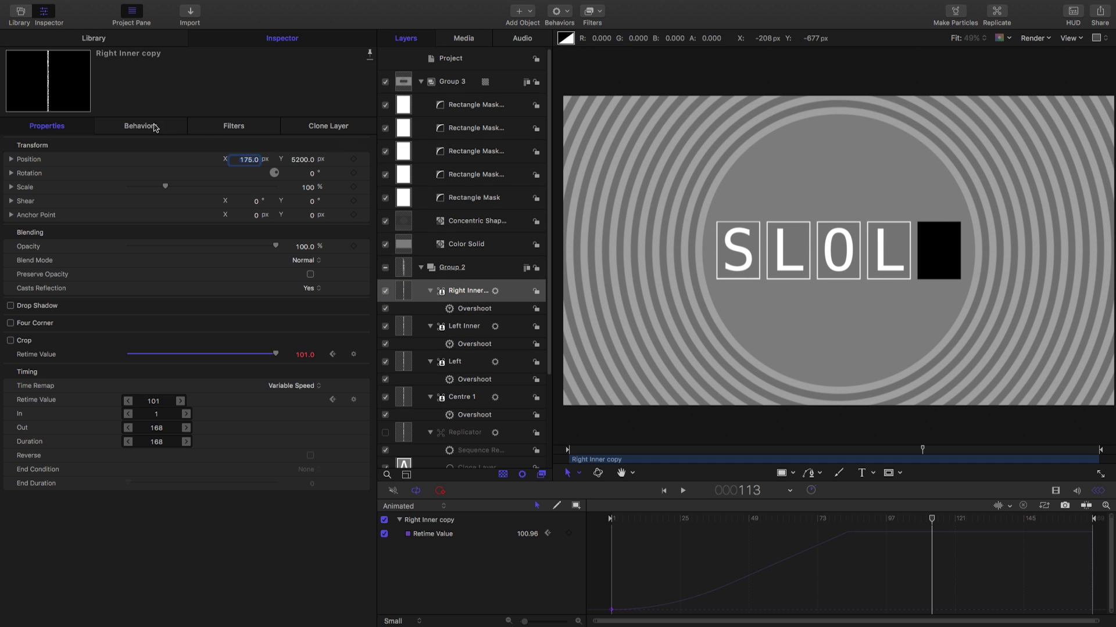
# Set Right Inner copy's Overshoot End Offset to 60 and End Value to 96.7 so the column stops on T
pyautogui.click(140, 126)
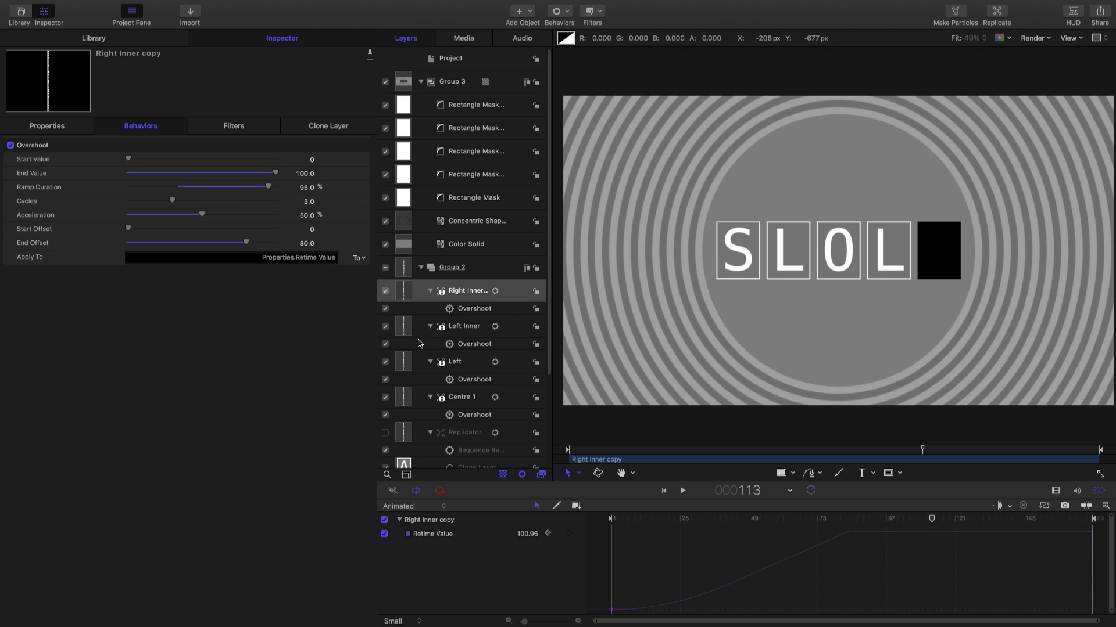
pyautogui.doubleClick(303, 244)
pyautogui.write('60')
pyautogui.press('Return')
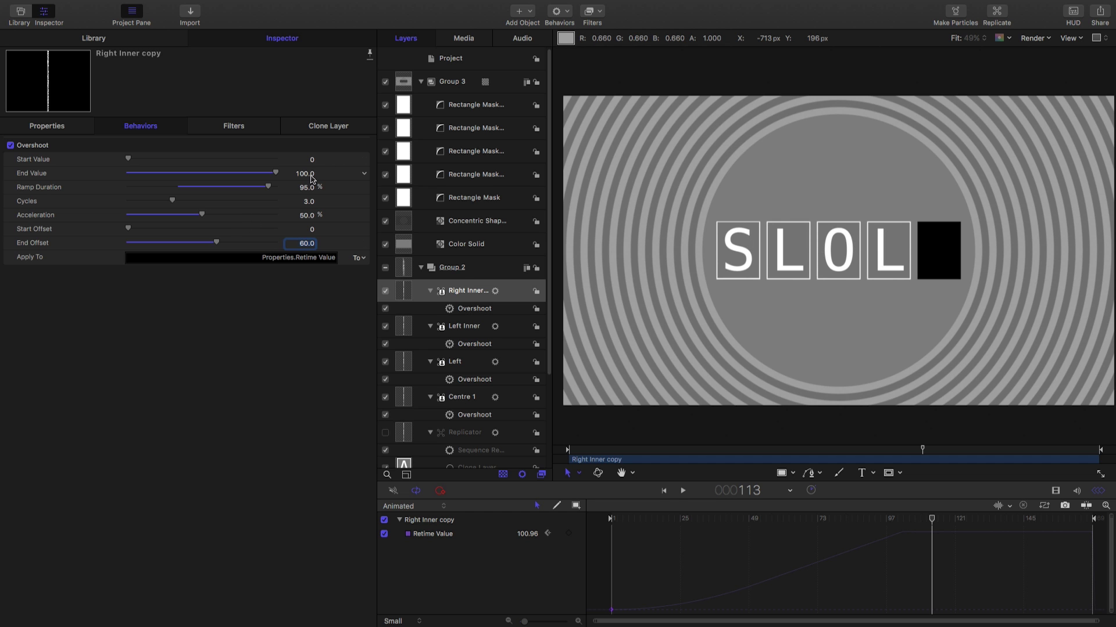
pyautogui.moveTo(306, 176); pyautogui.dragTo(304, 173)
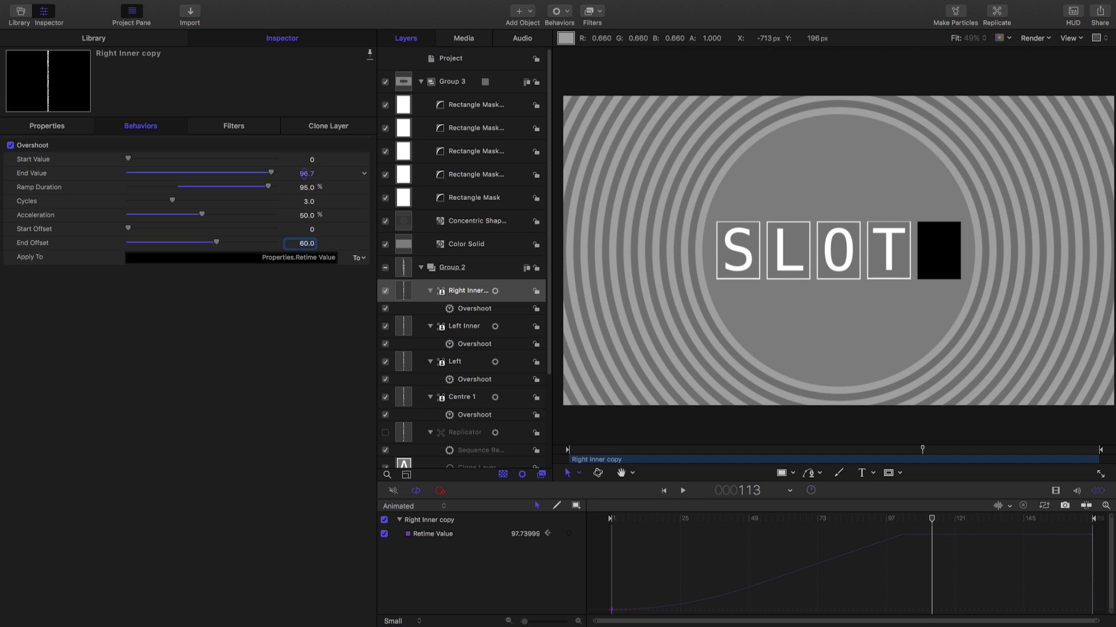
# Duplicate the Right Inner copy layer and set the duplicate's Position X to 350 px to fill the fifth window
pyautogui.rightClick(408, 285)
pyautogui.click(440, 323)
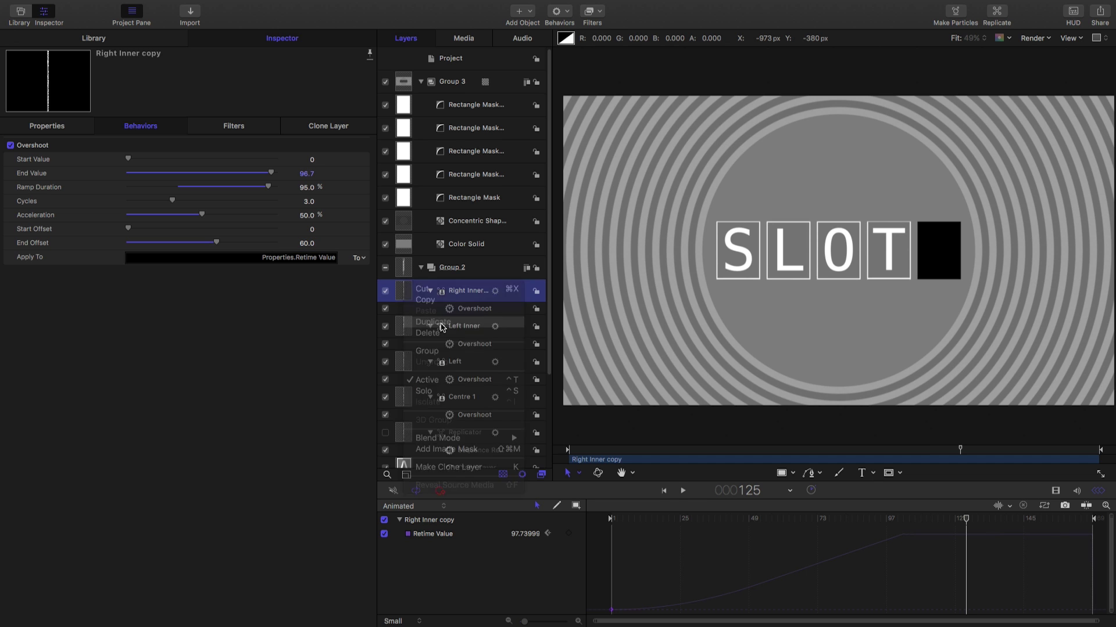
pyautogui.click(245, 162)
pyautogui.write('350.0')
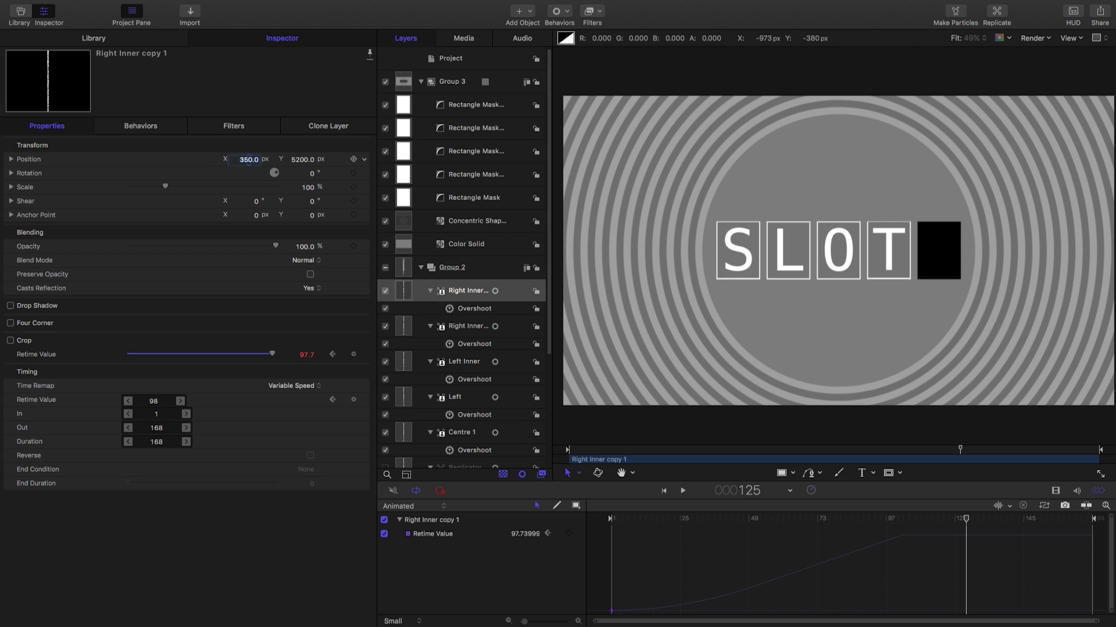
# Set the fifth column's Overshoot End Offset to 50 and End Value to 97.2 so it stops on S
pyautogui.click(141, 127)
pyautogui.click(308, 244)
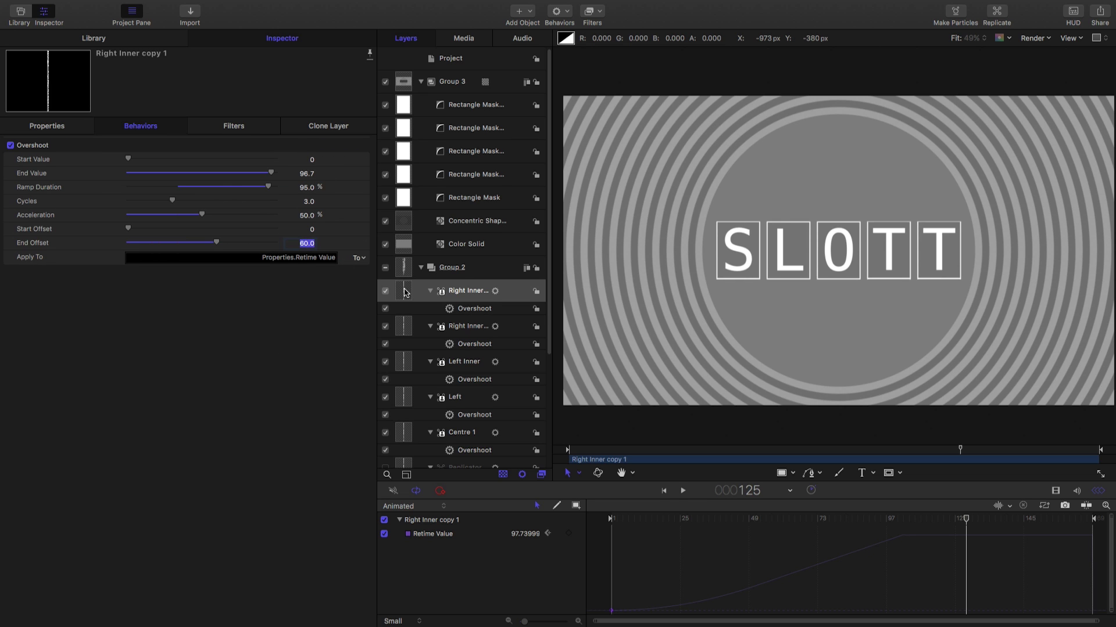
pyautogui.write('50')
pyautogui.press('Return')
pyautogui.moveTo(306, 172); pyautogui.dragTo(306, 172)
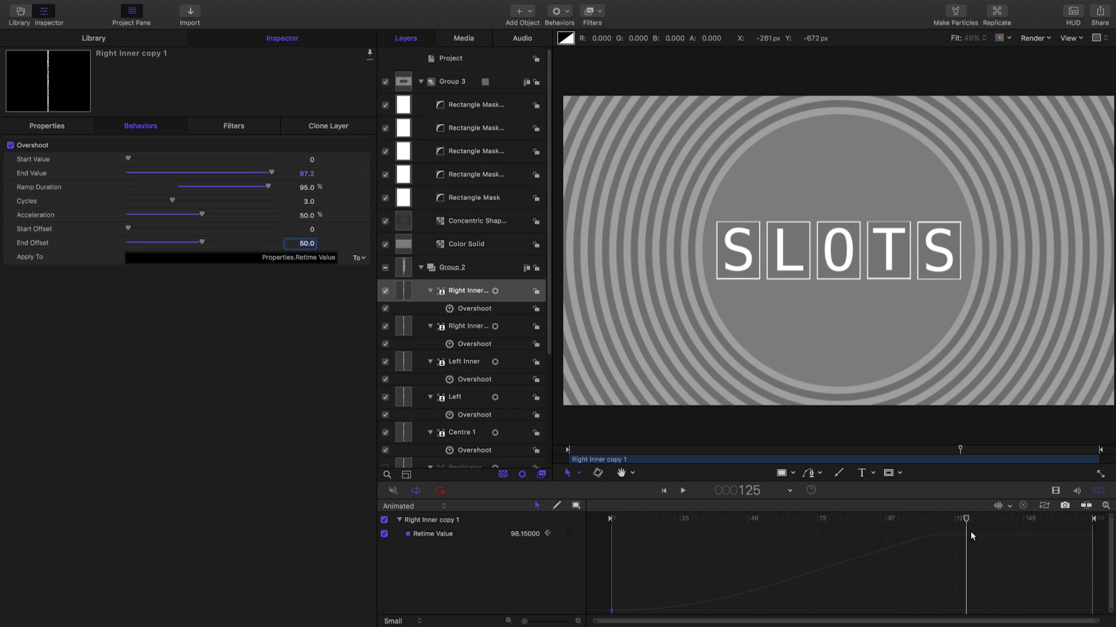
# Play back the animation to check how all five columns spin and stop
pyautogui.moveTo(975, 521); pyautogui.dragTo(978, 521)
pyautogui.press('space')
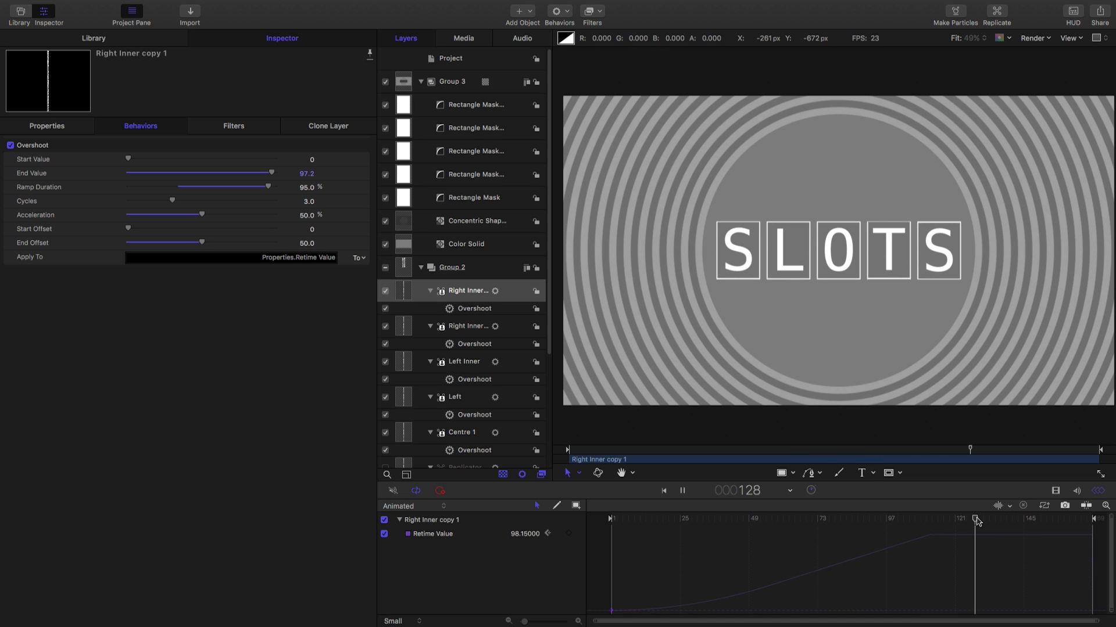
pyautogui.press('space')
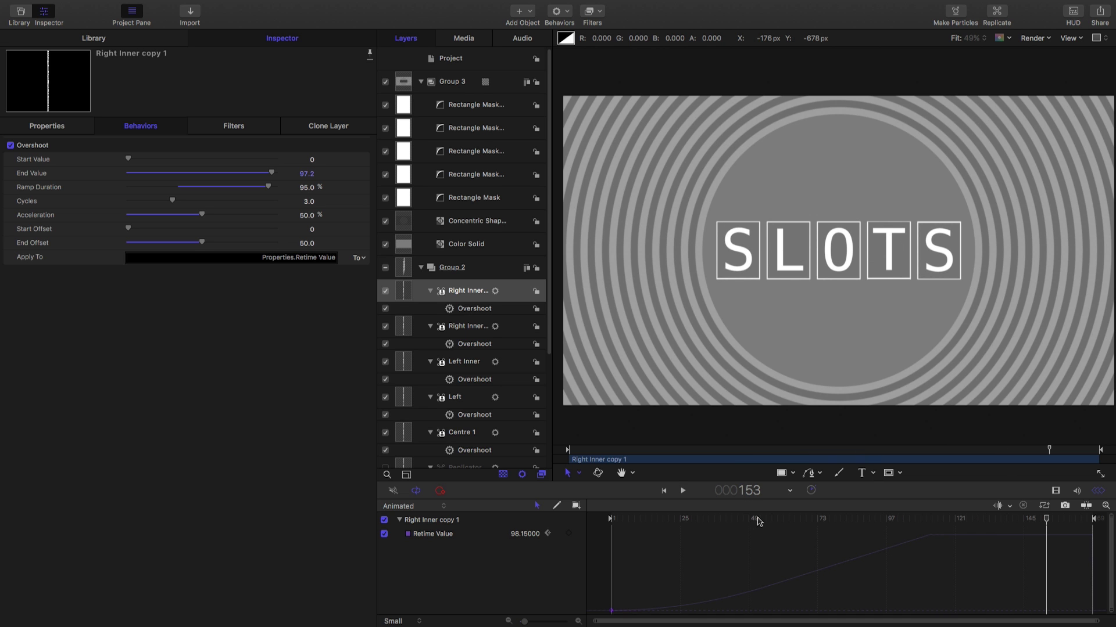
# At the first frame, raise the fifth column's Overshoot Start Value so it opens on the letter Y
pyautogui.press('Home')
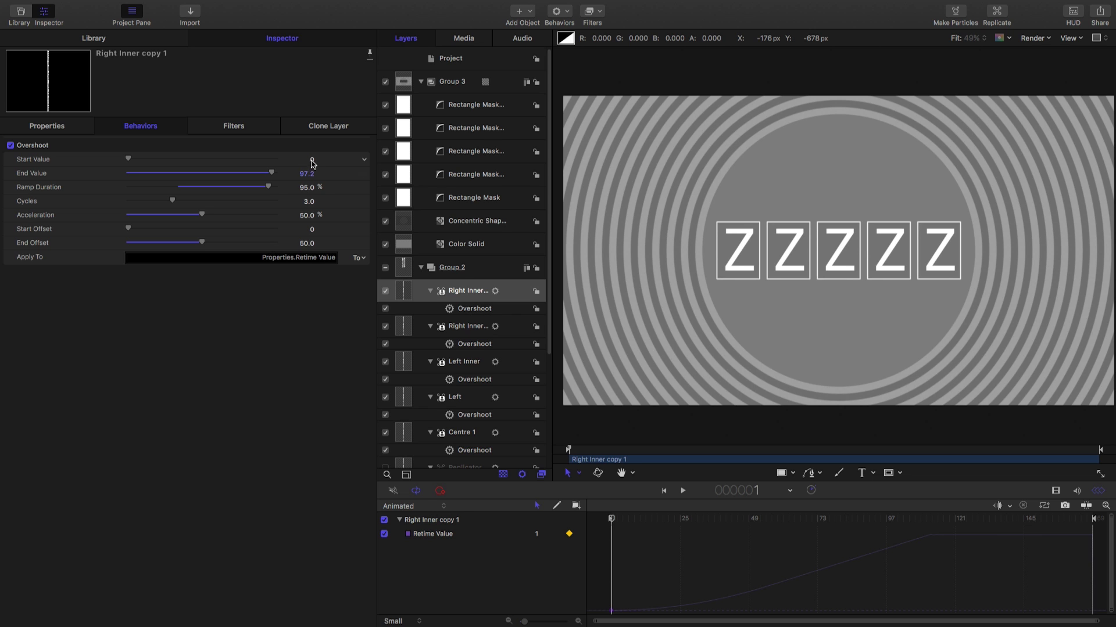
pyautogui.moveTo(312, 162); pyautogui.dragTo(311, 158)
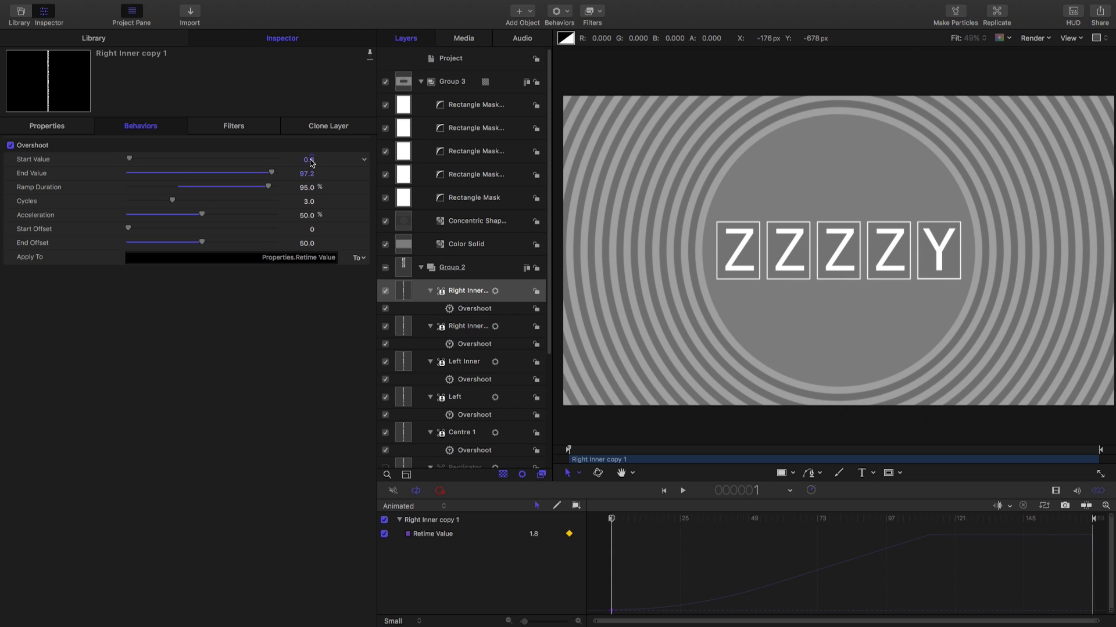
# Set the Overshoot Start Value to 1.2 on the Left layer and 1.6 on Centre 1 so they open on X and W
pyautogui.click(415, 327)
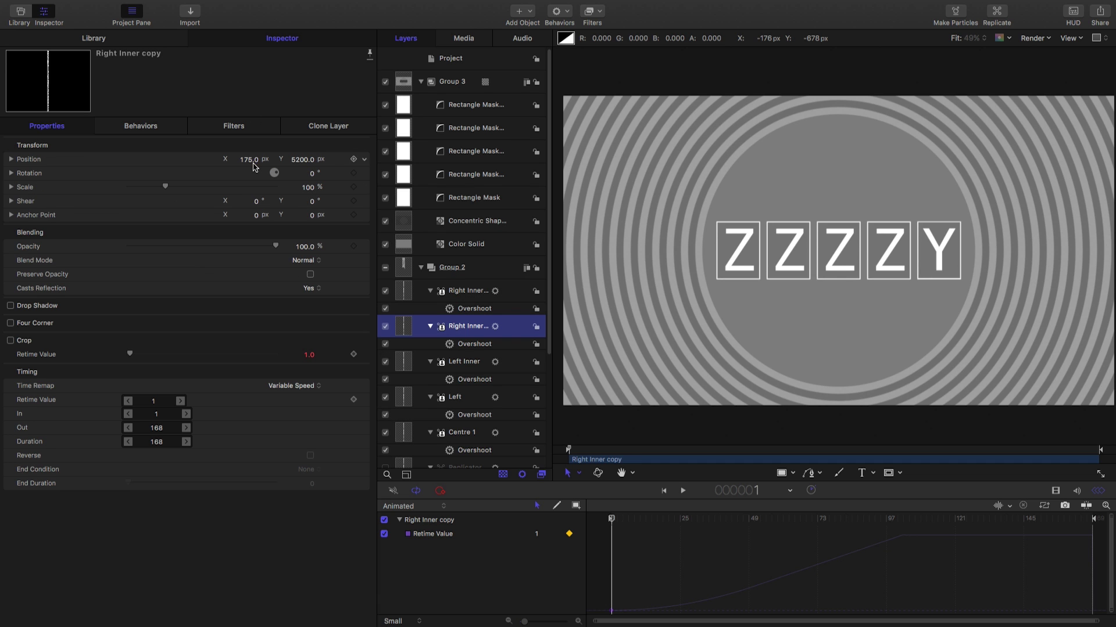
pyautogui.click(144, 125)
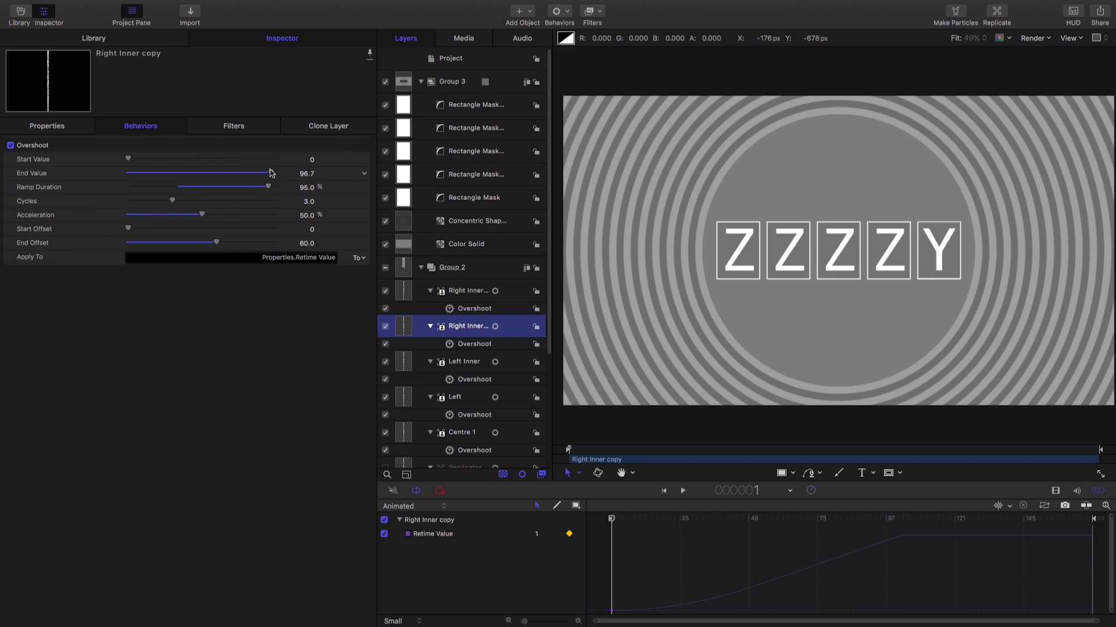
pyautogui.click(405, 401)
pyautogui.click(459, 415)
pyautogui.moveTo(308, 159); pyautogui.dragTo(311, 158)
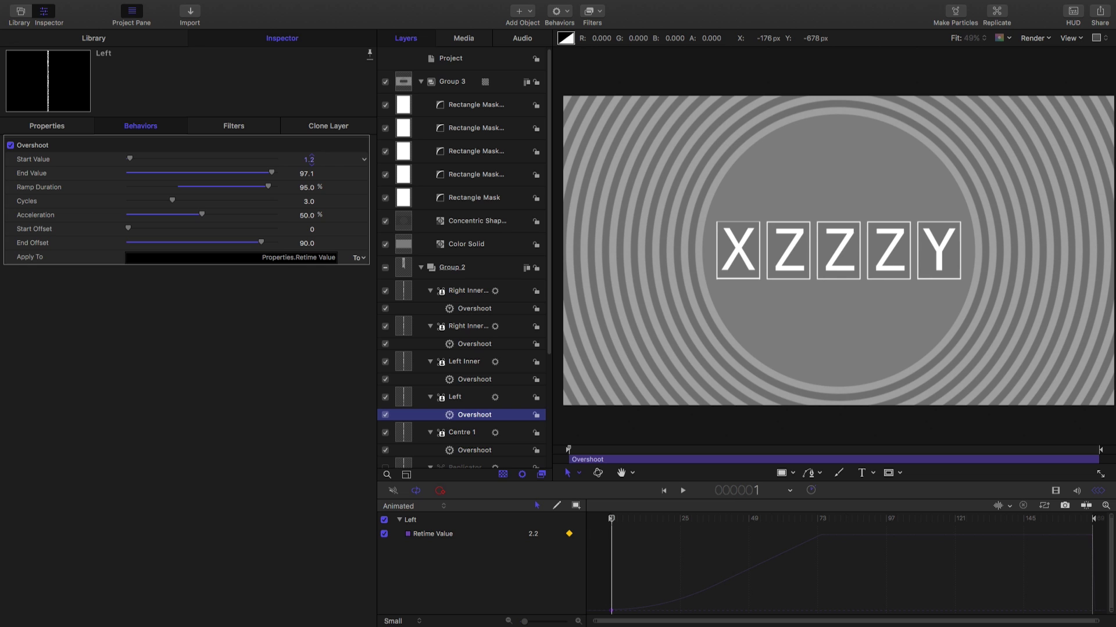
pyautogui.click(405, 432)
pyautogui.moveTo(310, 159); pyautogui.dragTo(311, 159)
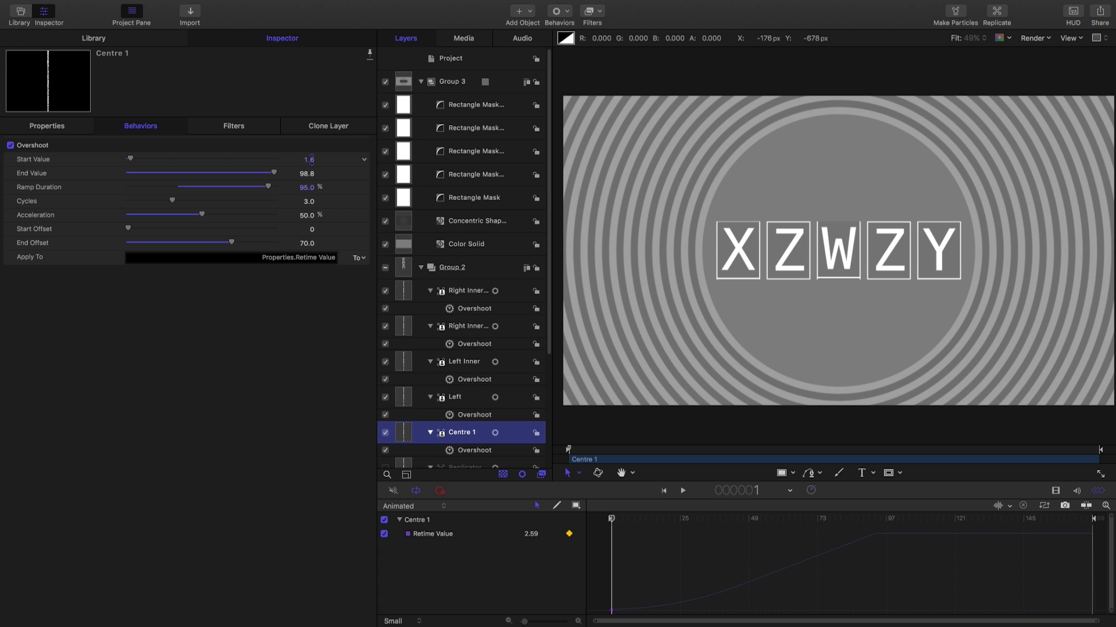
# Set the fourth column's Overshoot Start Value to 3.6 so it opens on R, and play back the animation
pyautogui.scroll(-2, 512, 406)
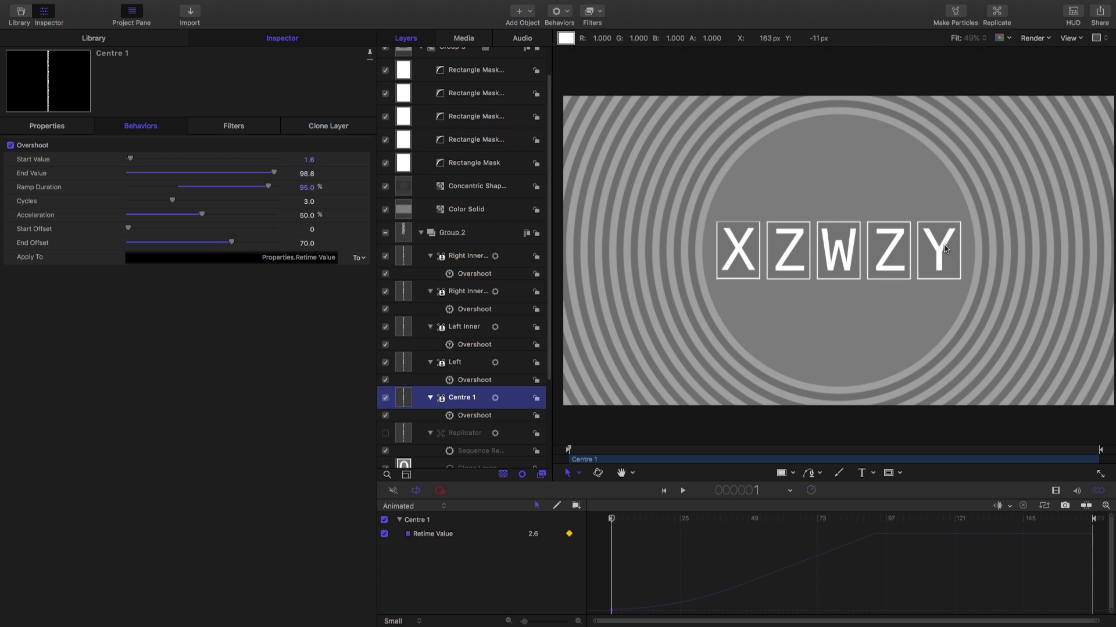
pyautogui.click(399, 298)
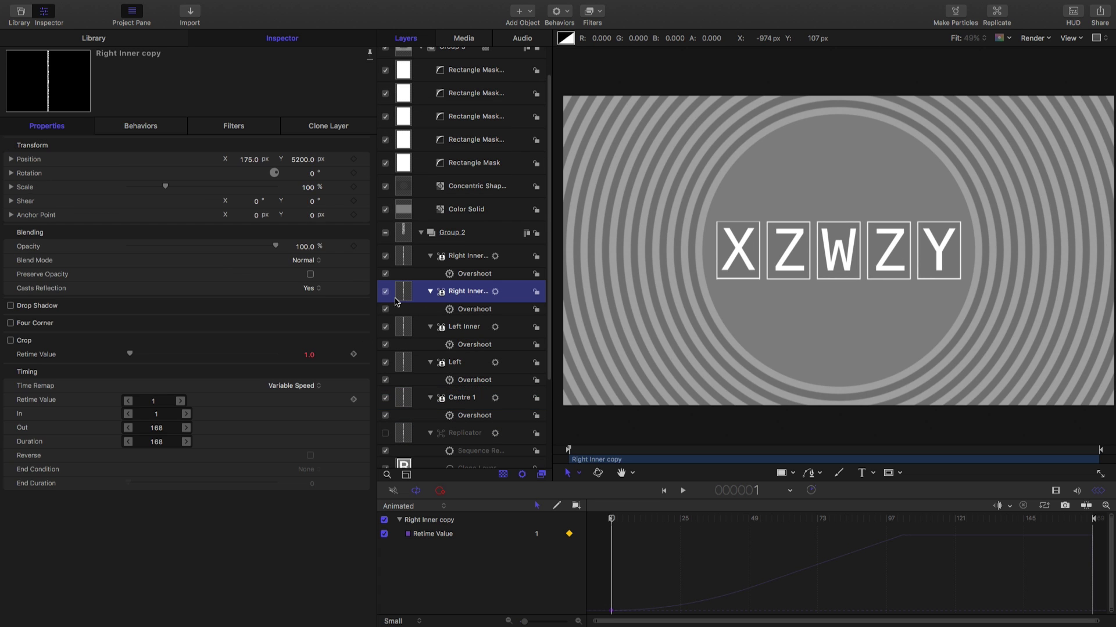
pyautogui.click(130, 126)
pyautogui.moveTo(306, 159); pyautogui.dragTo(309, 160)
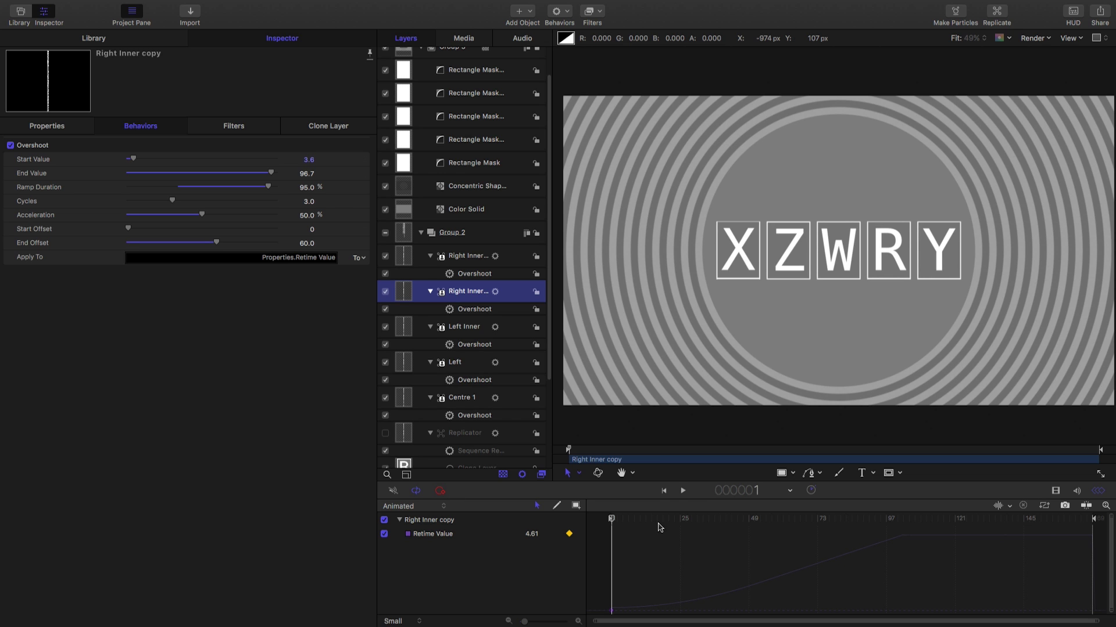
pyautogui.press('space')
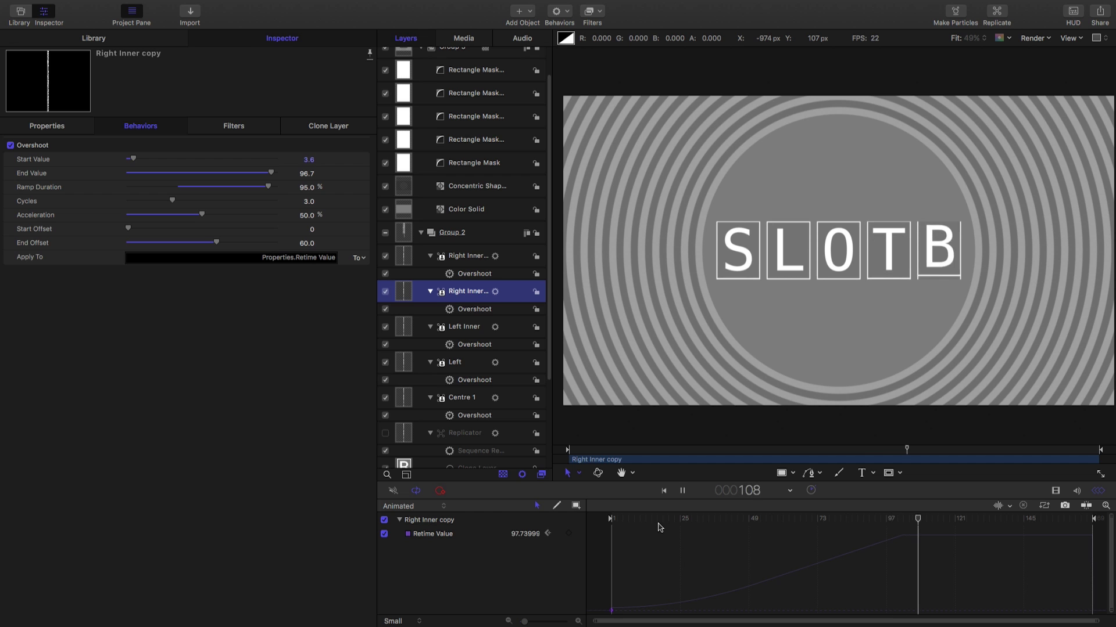
pyautogui.press('space')
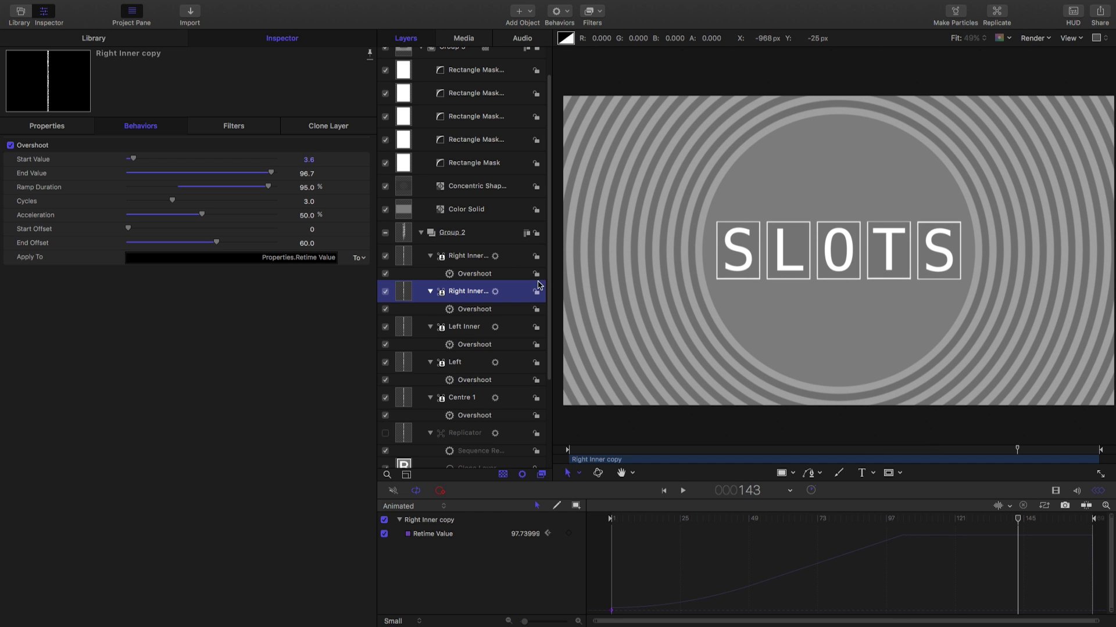
# Turn on Drop Shadow for Group 3 and set the shadow angle to 270°
pyautogui.scroll(1, 547, 257)
pyautogui.scroll(3, 540, 256)
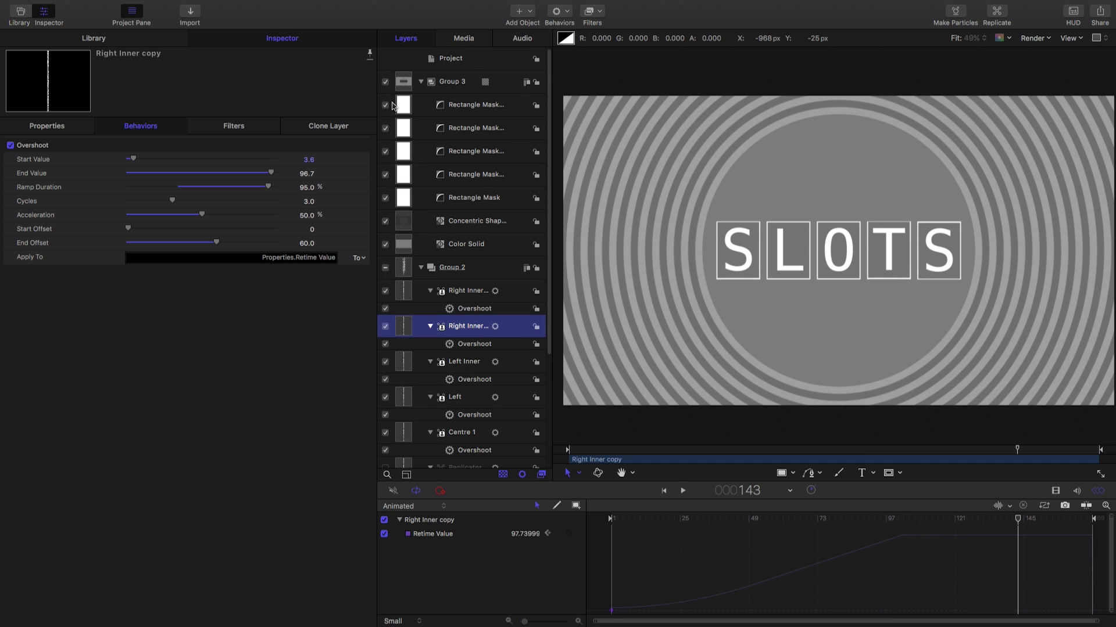
pyautogui.click(402, 87)
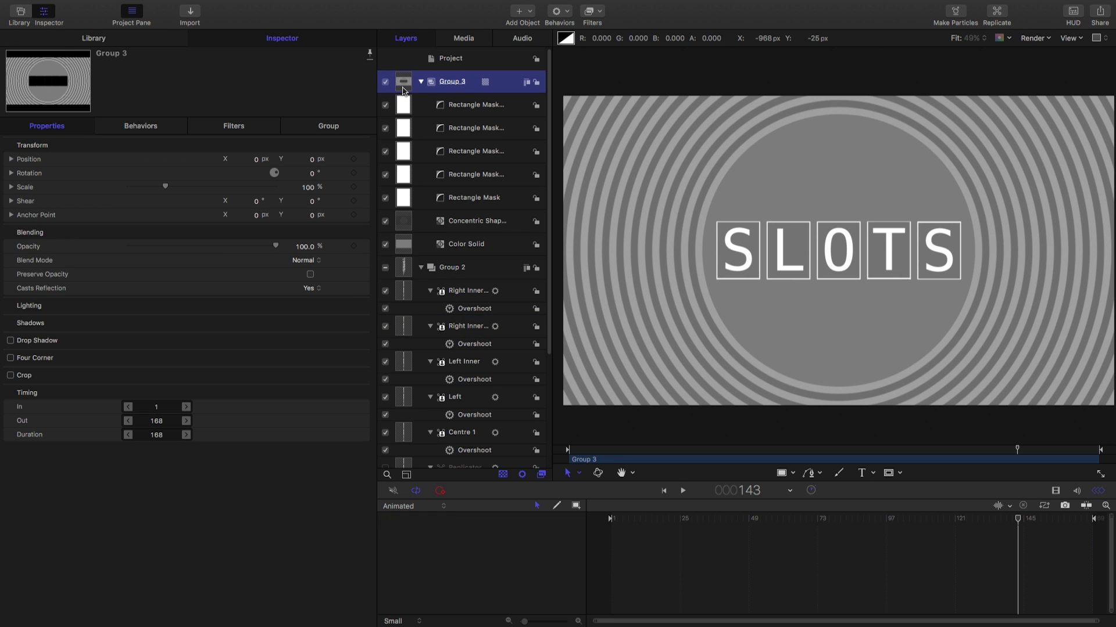
pyautogui.click(10, 341)
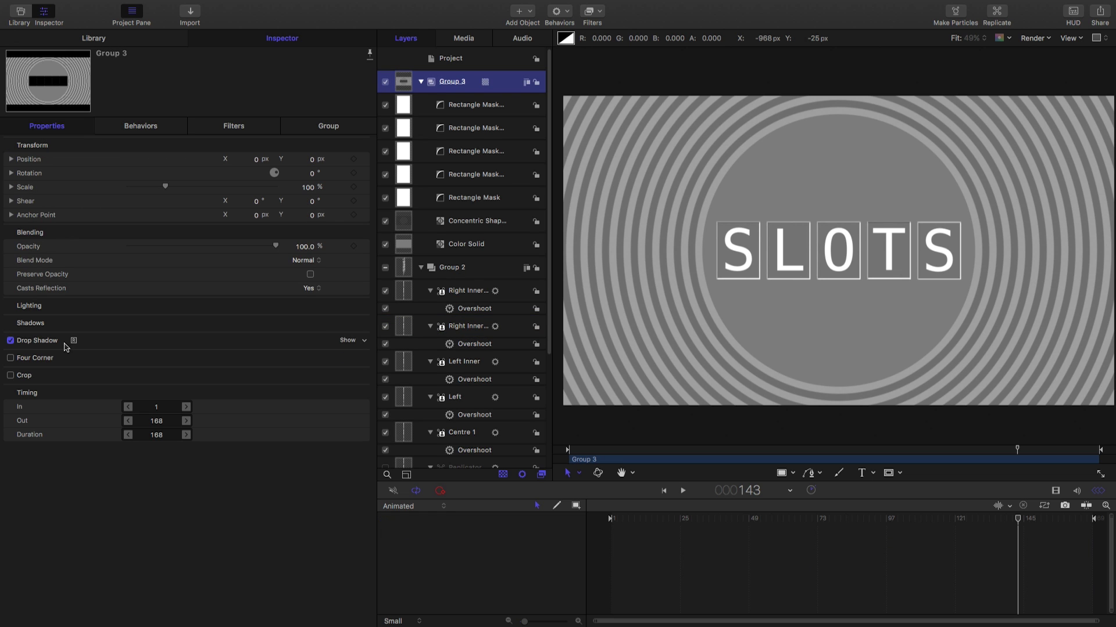
pyautogui.click(348, 341)
pyautogui.click(304, 411)
pyautogui.write('270')
pyautogui.press('Return')
# Set Group 3's drop shadow to 100% opacity, distance 53 and blur 85, and play back the result
pyautogui.moveTo(239, 367); pyautogui.dragTo(443, 378)
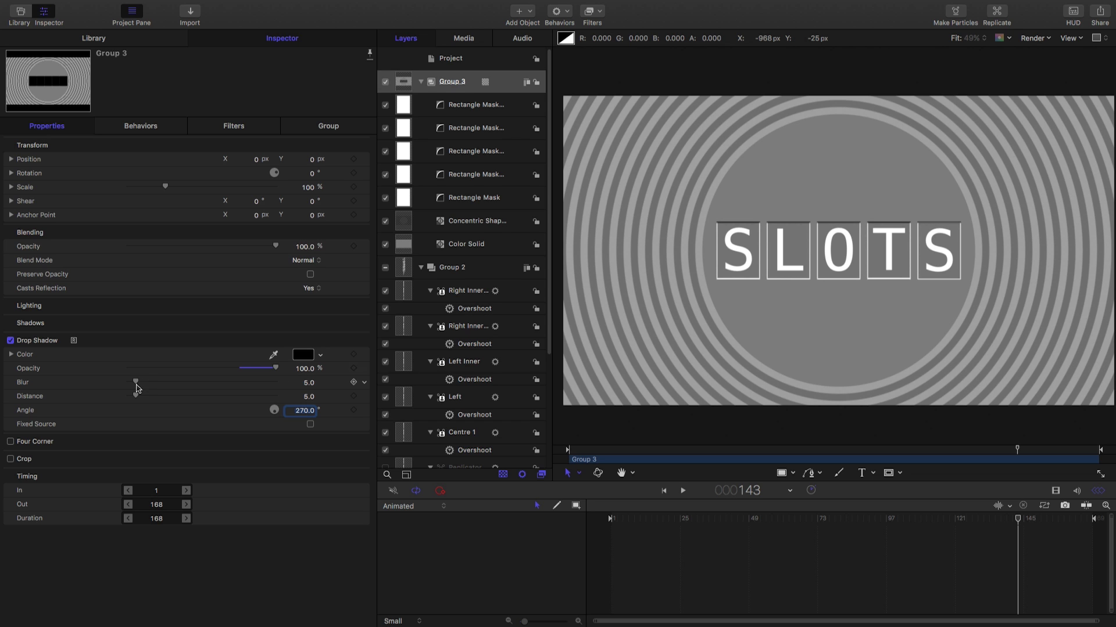
pyautogui.moveTo(140, 398); pyautogui.dragTo(208, 397)
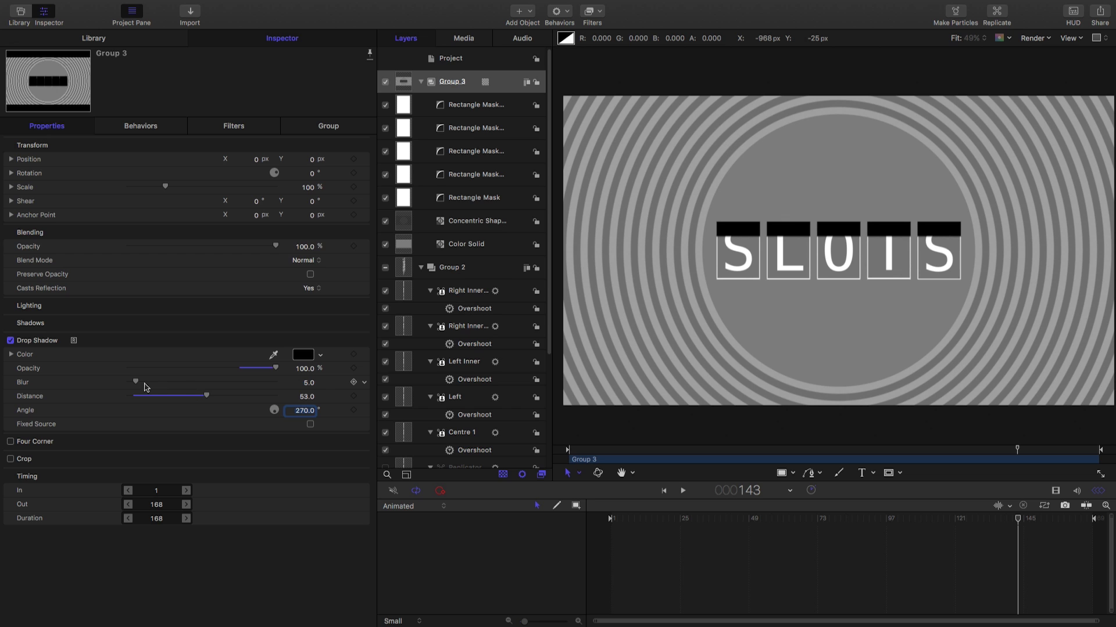
pyautogui.moveTo(137, 382); pyautogui.dragTo(256, 383)
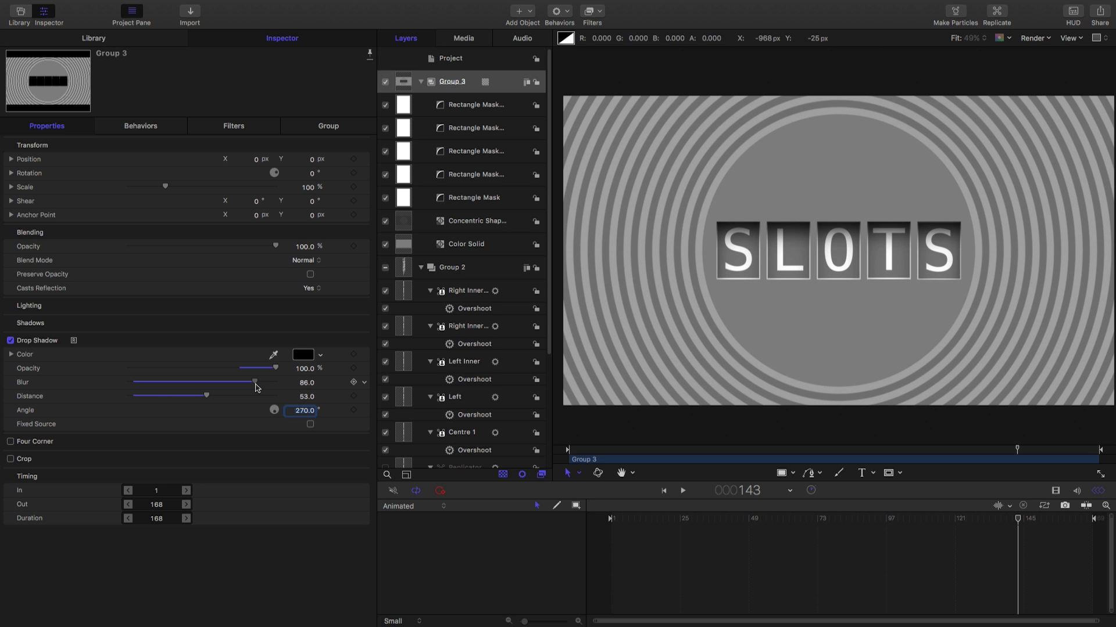
pyautogui.press('space')
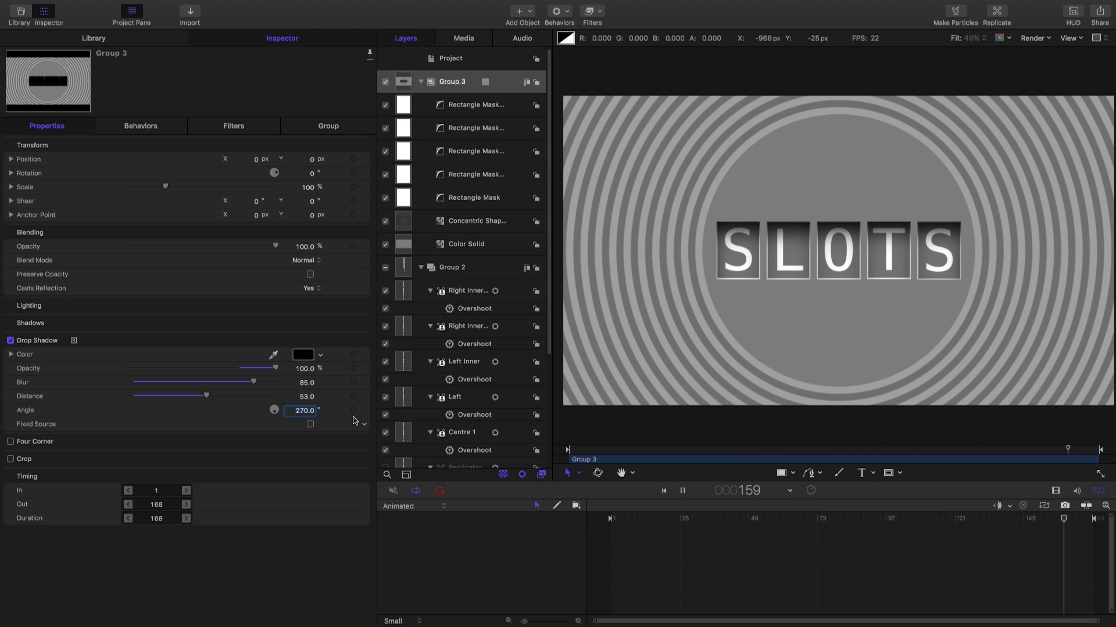
pyautogui.press('space')
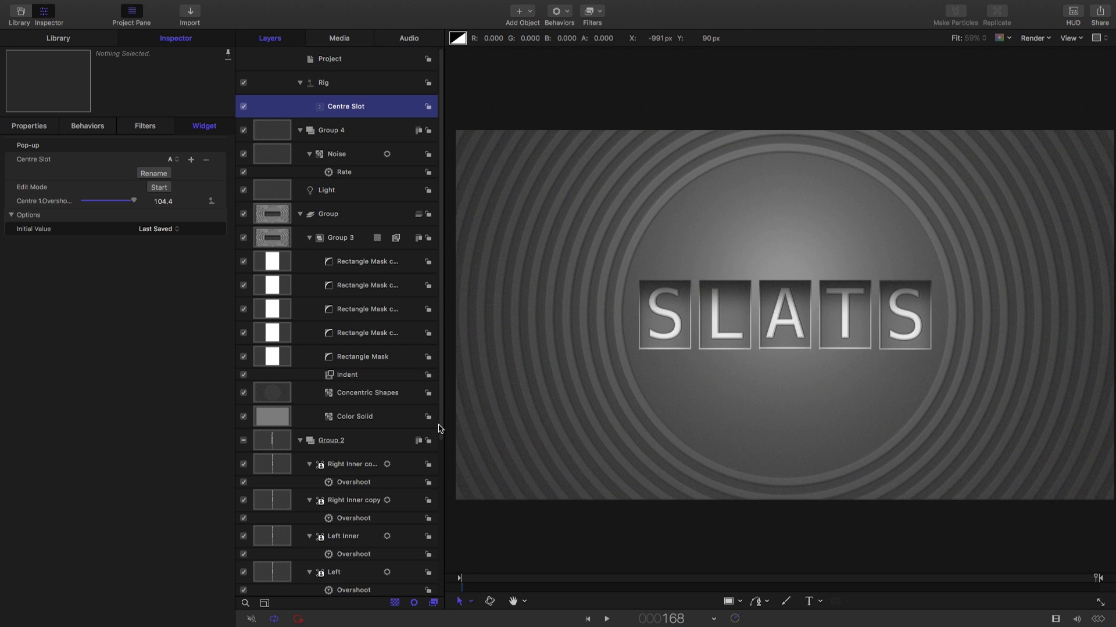
# Reveal the Centre Slot widget that controls the End Value of the Centre 1 layer's Overshoot behavior
pyautogui.scroll(-5, 349, 407)
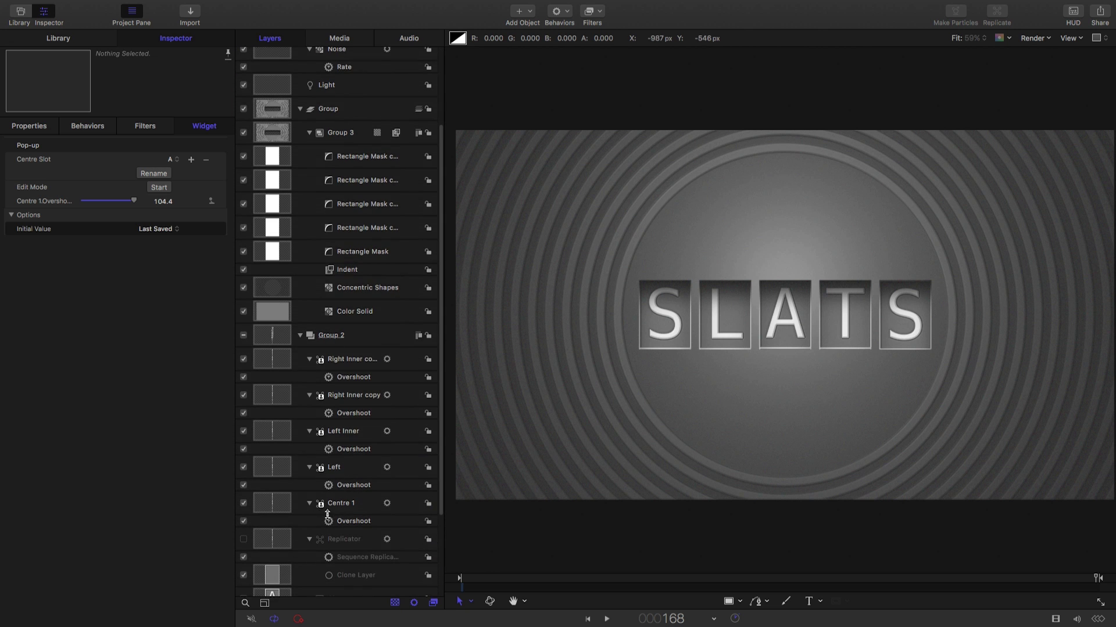
pyautogui.click(354, 521)
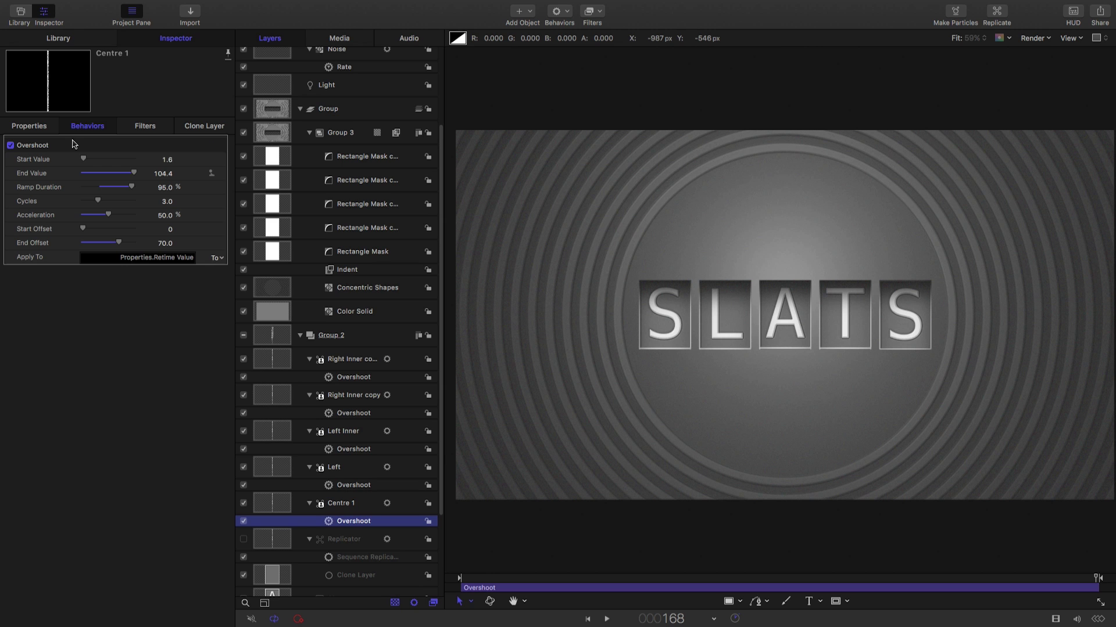
pyautogui.rightClick(222, 174)
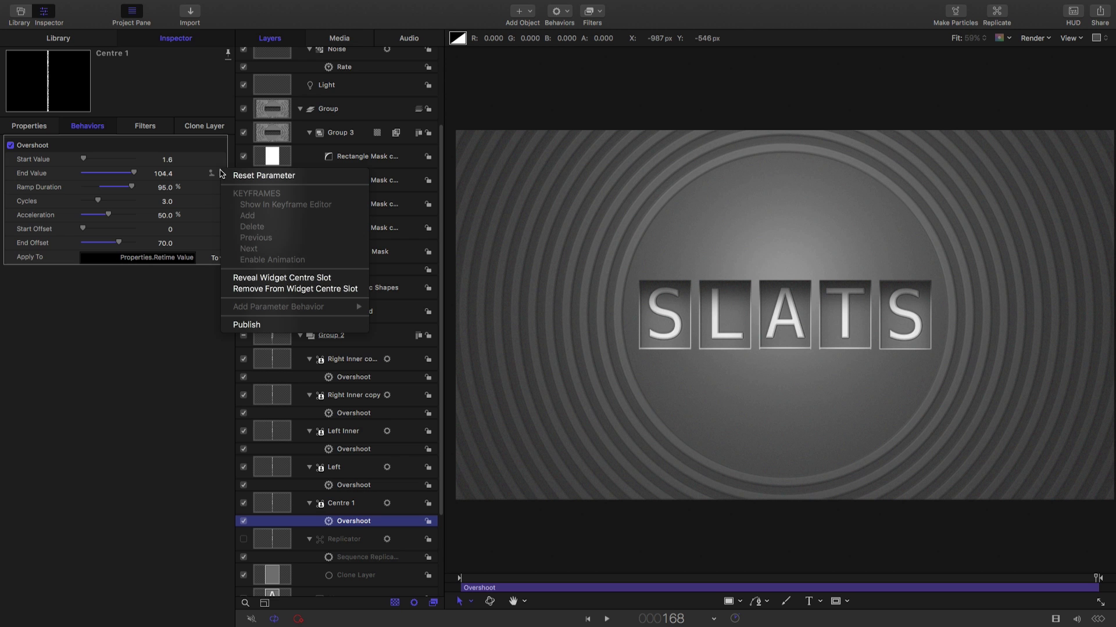
pyautogui.click(303, 279)
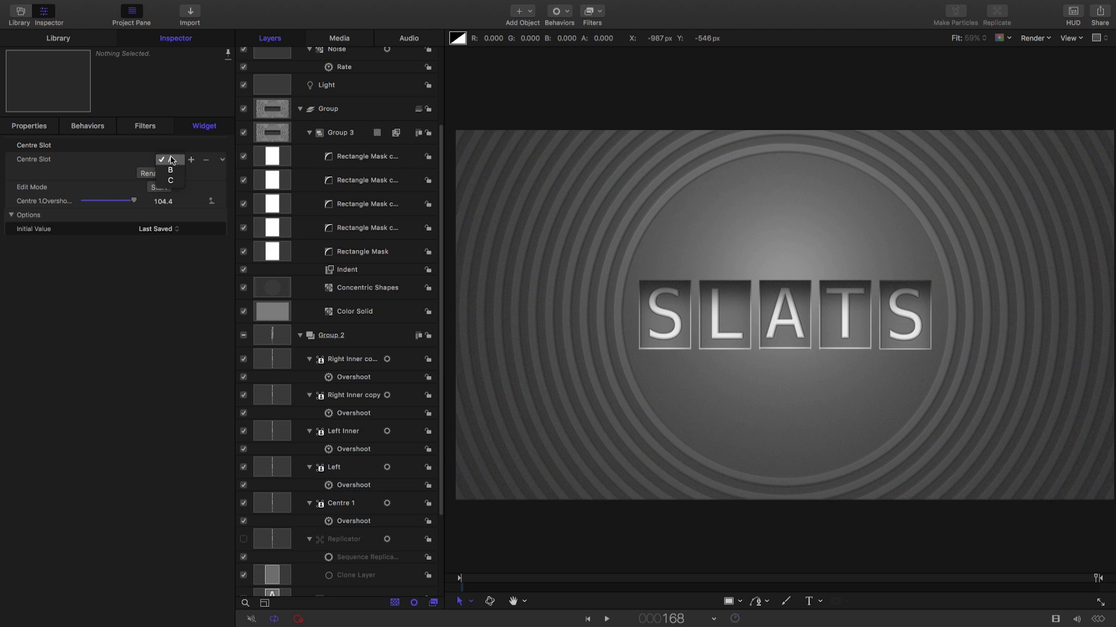
# Switch the Centre Slot widget to B and on to C to try different stopping letters in the centre column
pyautogui.click(171, 169)
pyautogui.click(174, 161)
pyautogui.click(171, 171)
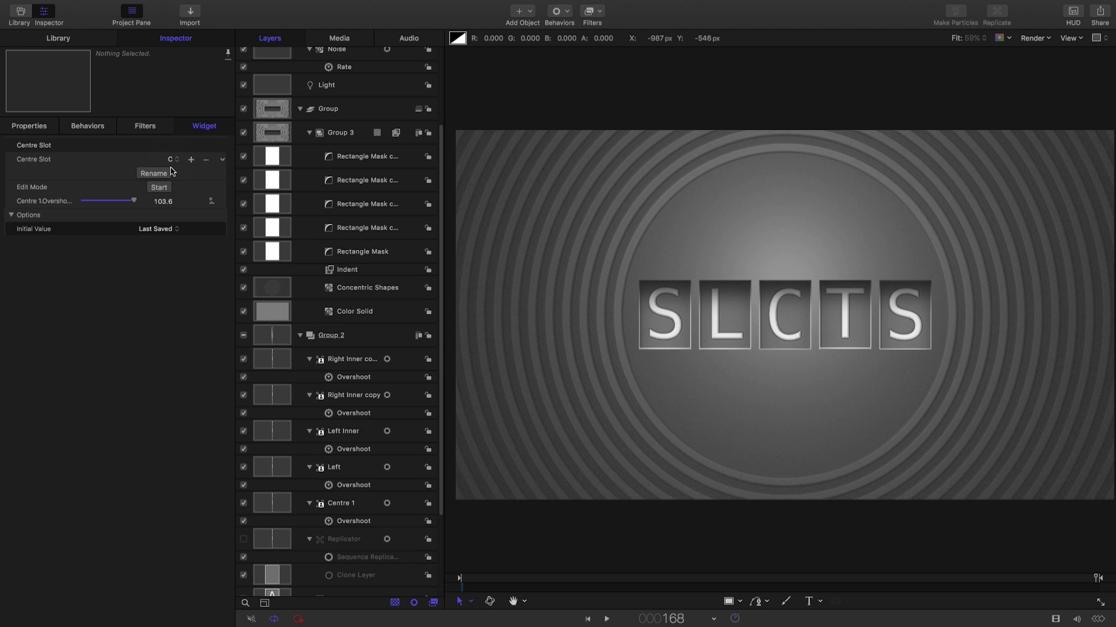